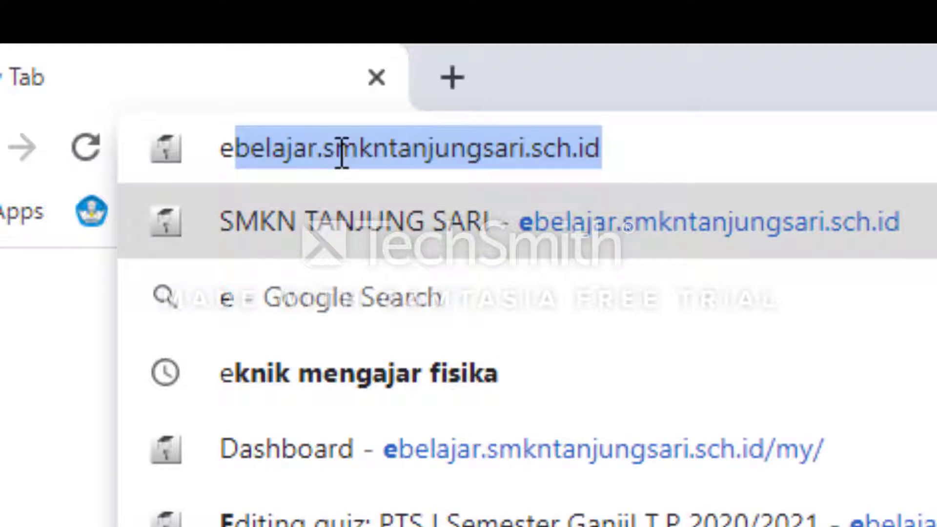
Open the site ebelajar.smkntanjungsari.sch.id and go to its login page.
{"action": "left_click", "coordinate": [643, 146]}
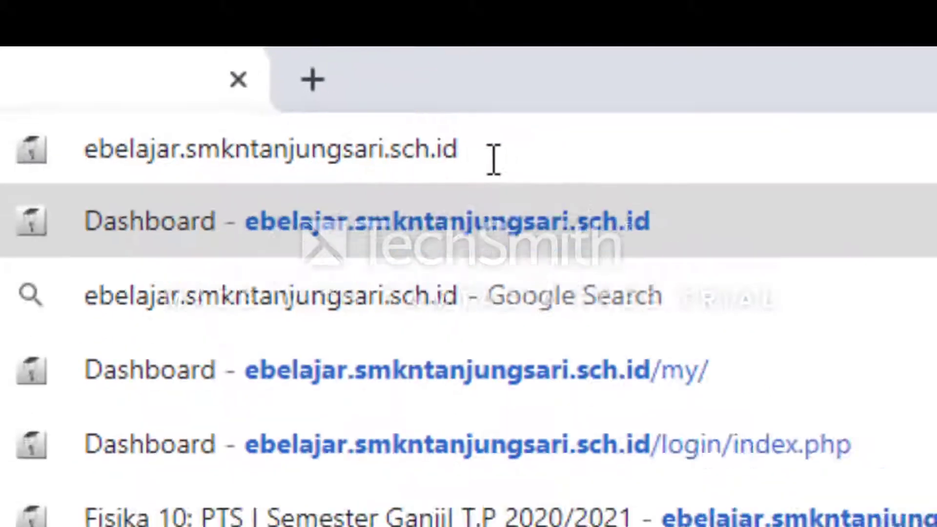
{"action": "key", "text": "Return"}
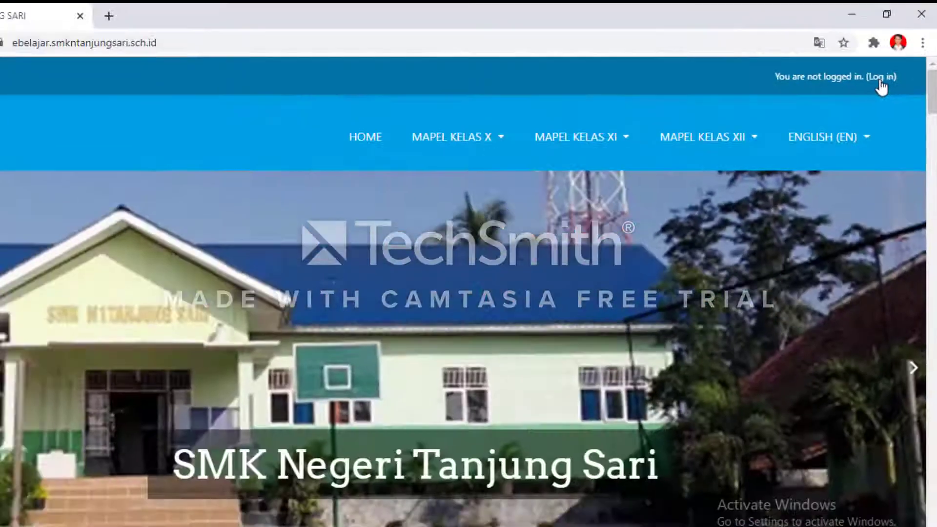
{"action": "left_click", "coordinate": [610, 449]}
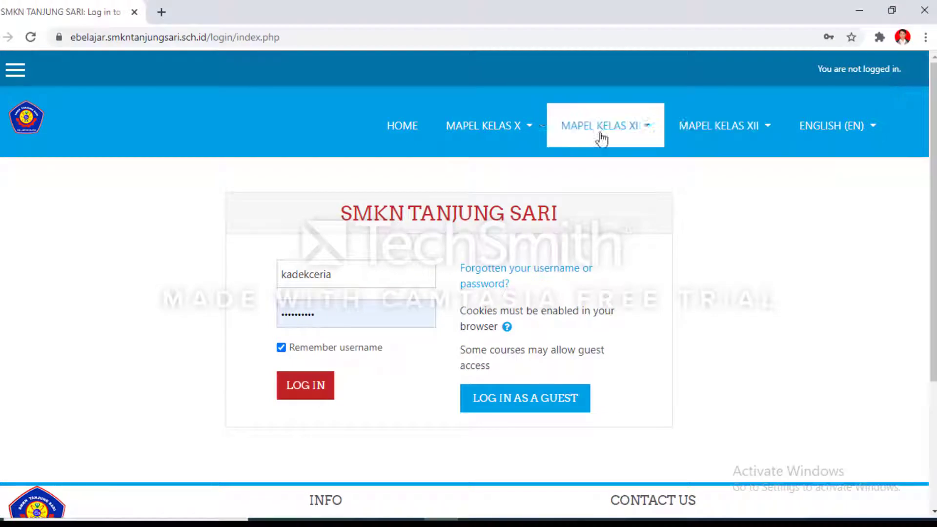
Log in to the e-learning site with the saved username and password.
{"action": "left_click", "coordinate": [335, 274]}
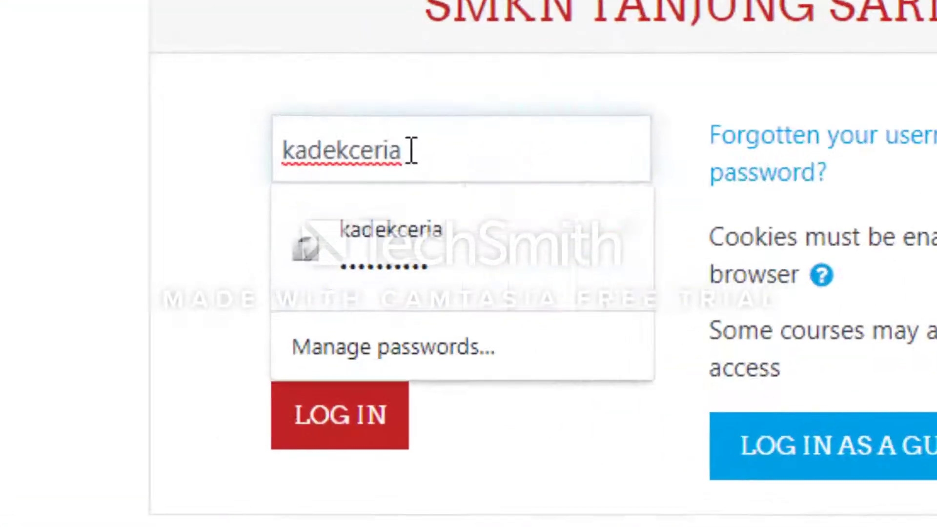
{"action": "left_click_drag", "start_coordinate": [337, 271], "coordinate": [264, 274]}
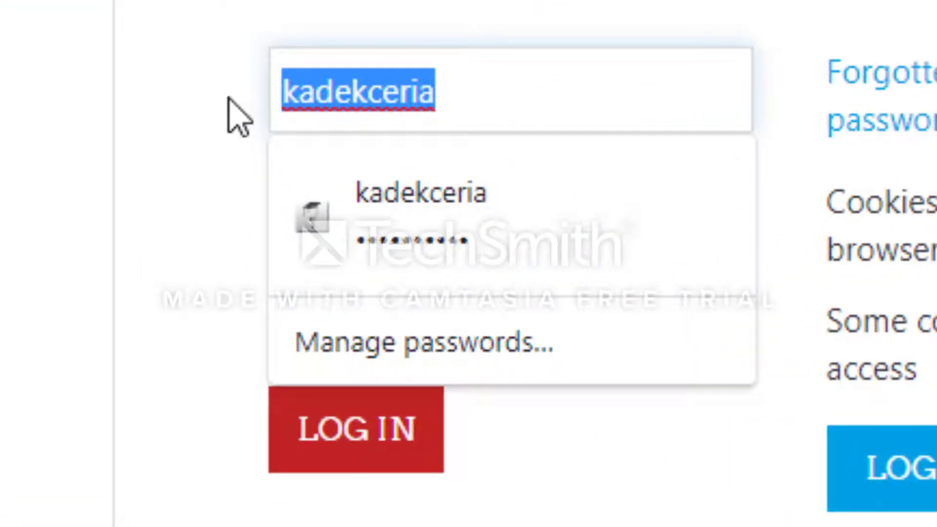
{"action": "left_click", "coordinate": [167, 151]}
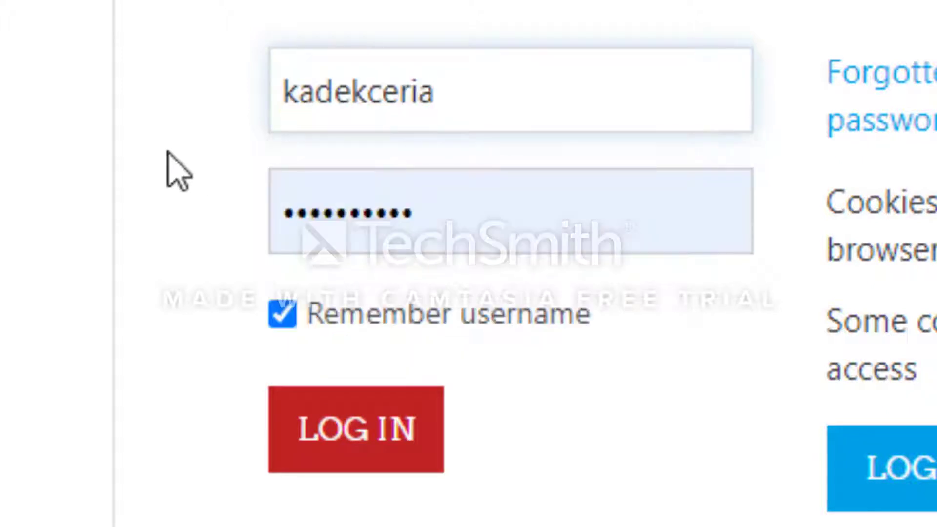
{"action": "left_click_drag", "start_coordinate": [456, 215], "coordinate": [239, 209]}
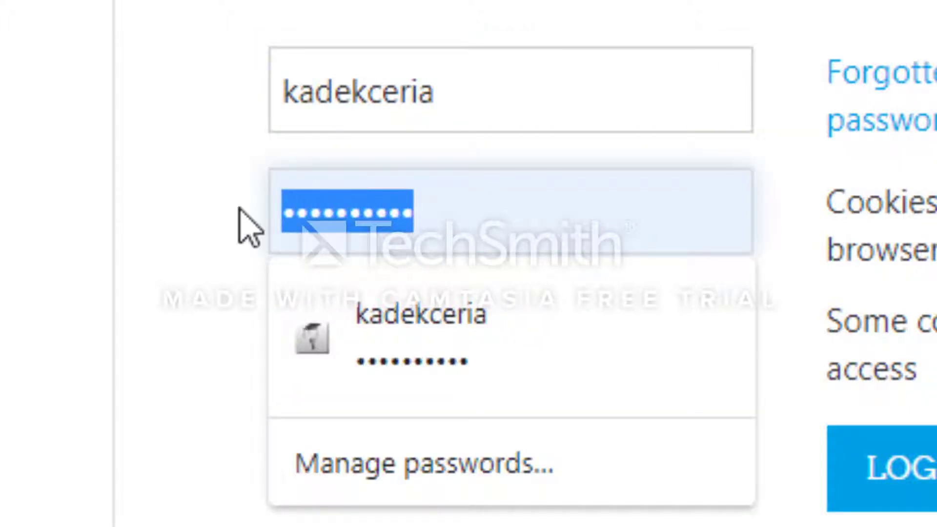
{"action": "left_click", "coordinate": [360, 250]}
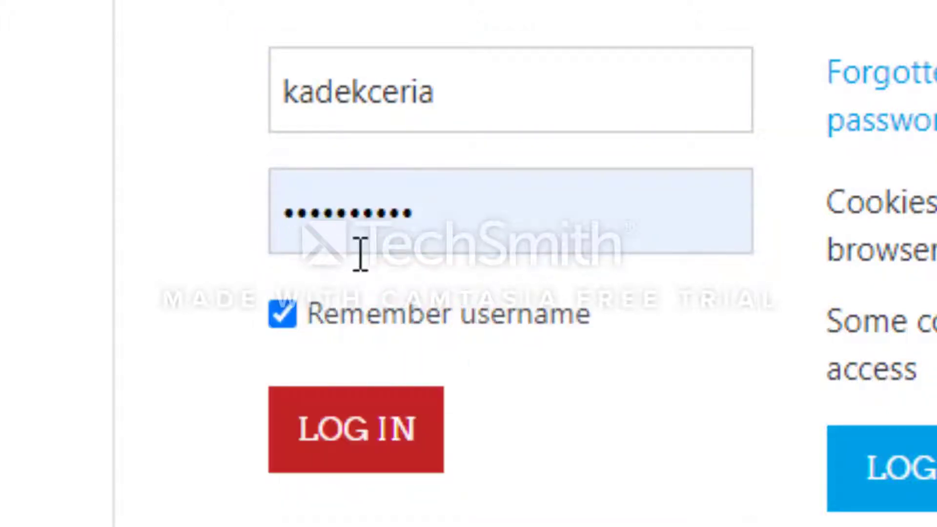
{"action": "left_click", "coordinate": [353, 467]}
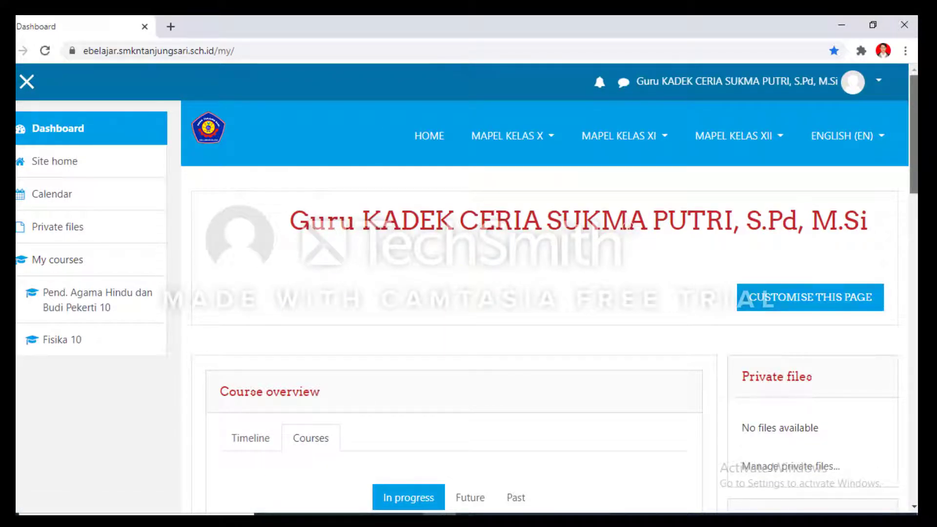
Open the Fisika course from the in-progress courses in the dashboard's course overview.
{"action": "scroll", "coordinate": [549, 295], "scroll_direction": "down", "scroll_amount": 1}
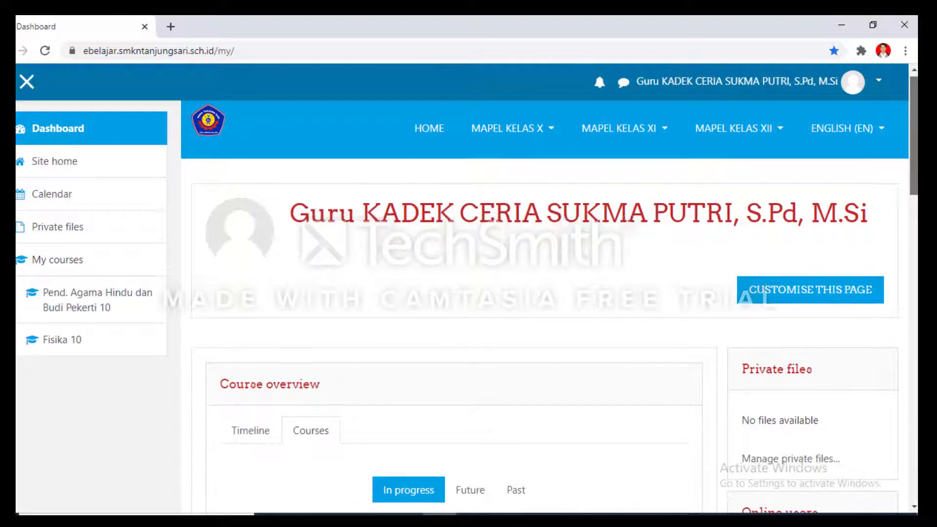
{"action": "scroll", "coordinate": [549, 295], "scroll_direction": "down", "scroll_amount": 3}
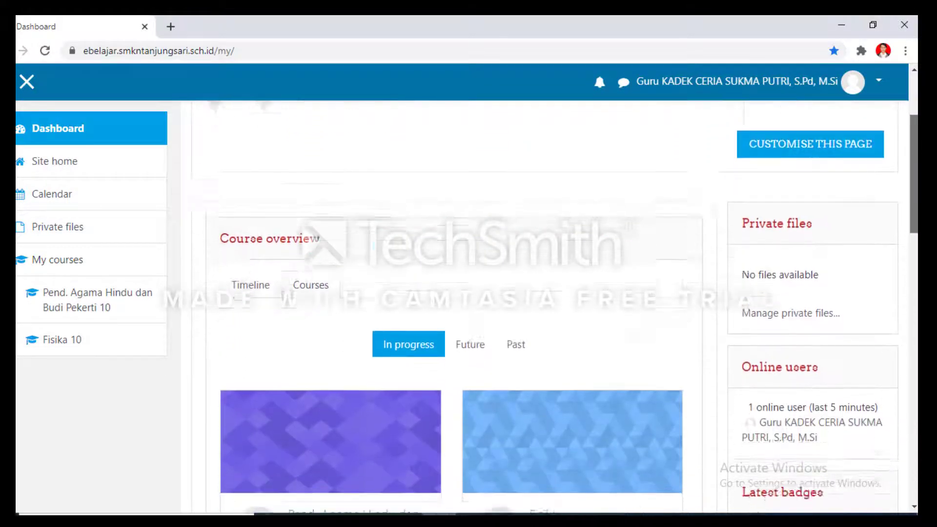
{"action": "scroll", "coordinate": [549, 295], "scroll_direction": "down", "scroll_amount": 4}
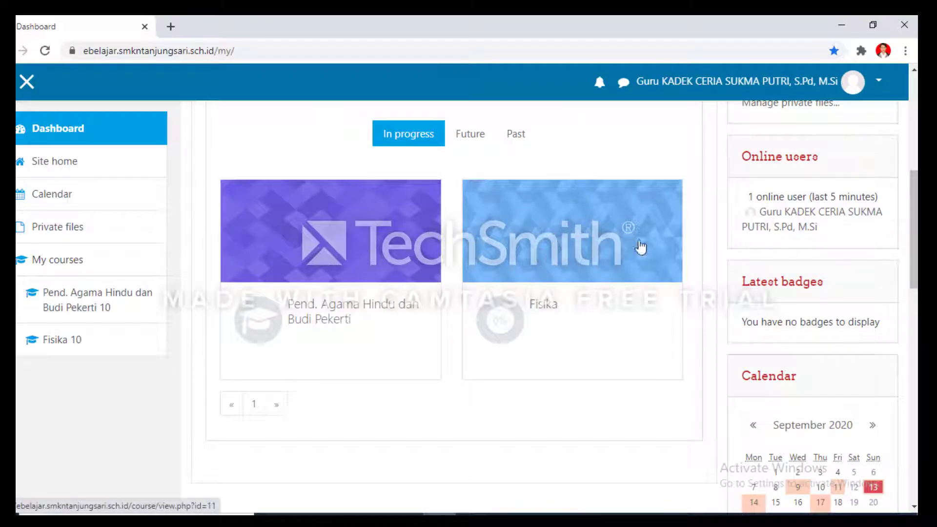
{"action": "scroll", "coordinate": [914, 230], "scroll_direction": "up", "scroll_amount": 1}
{"action": "scroll", "coordinate": [914, 230], "scroll_direction": "up", "scroll_amount": 2}
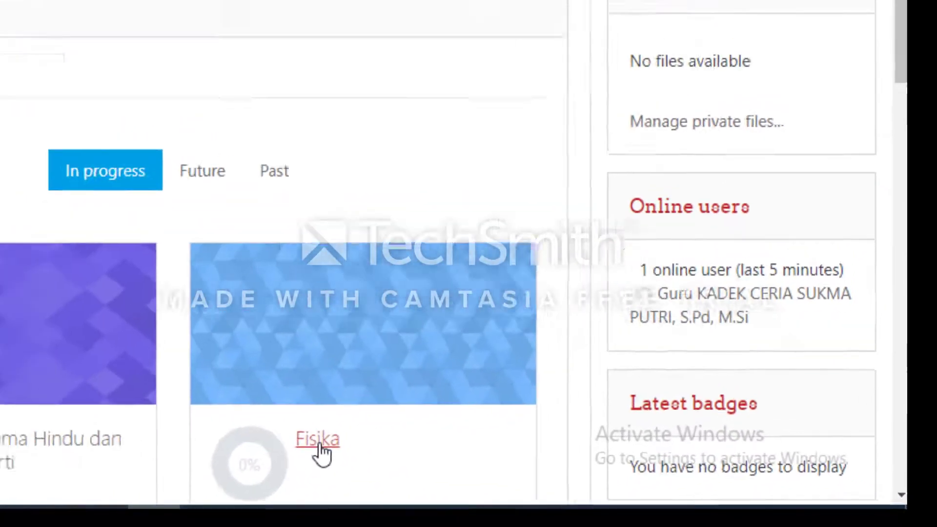
{"action": "left_click", "coordinate": [183, 426]}
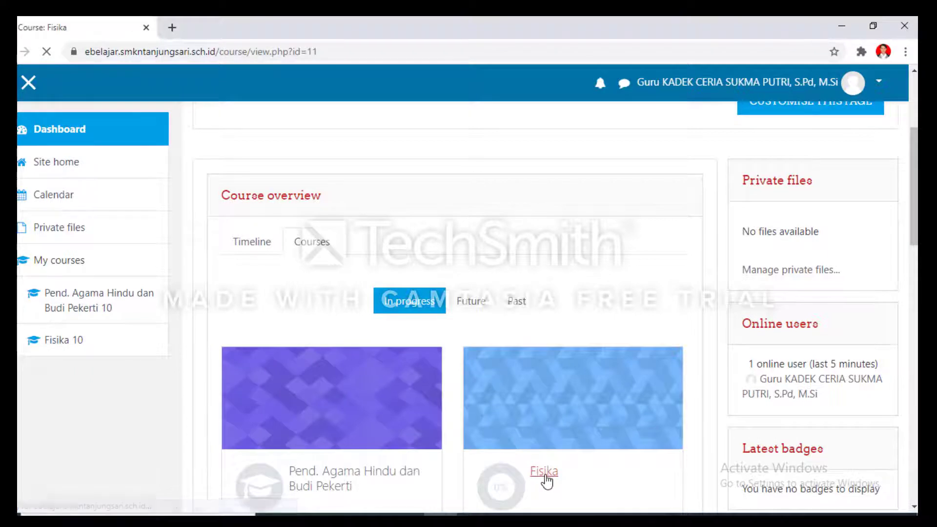
Turn editing on for the Fisika course.
{"action": "scroll", "coordinate": [565, 427], "scroll_direction": "down", "scroll_amount": 9}
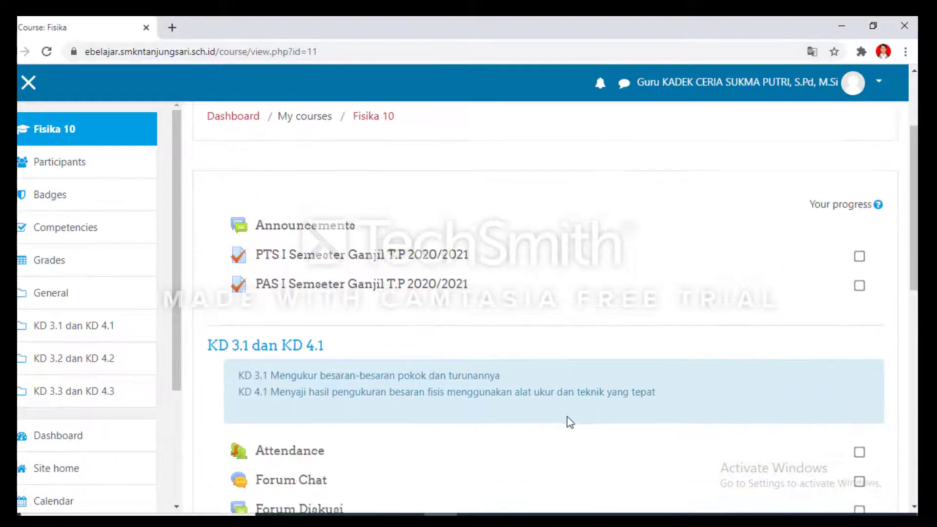
{"action": "scroll", "coordinate": [570, 413], "scroll_direction": "up", "scroll_amount": 9}
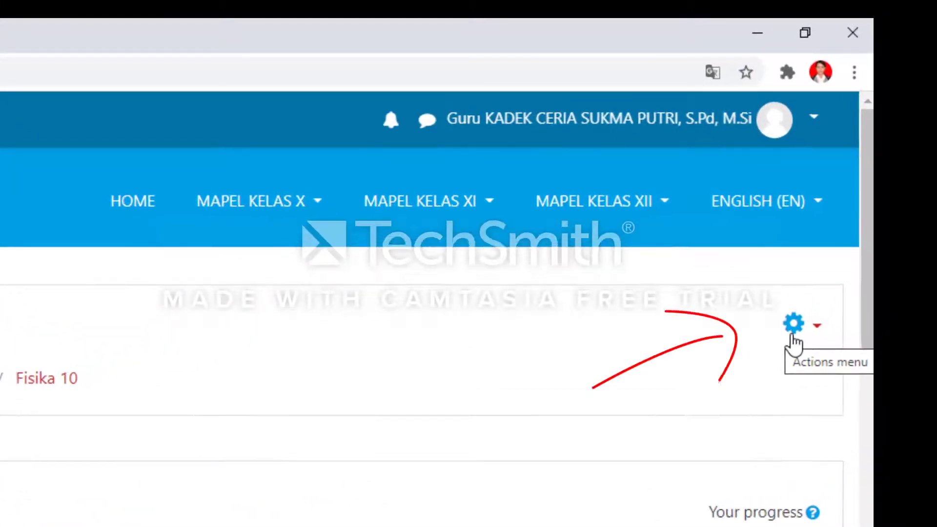
{"action": "left_click", "coordinate": [792, 335]}
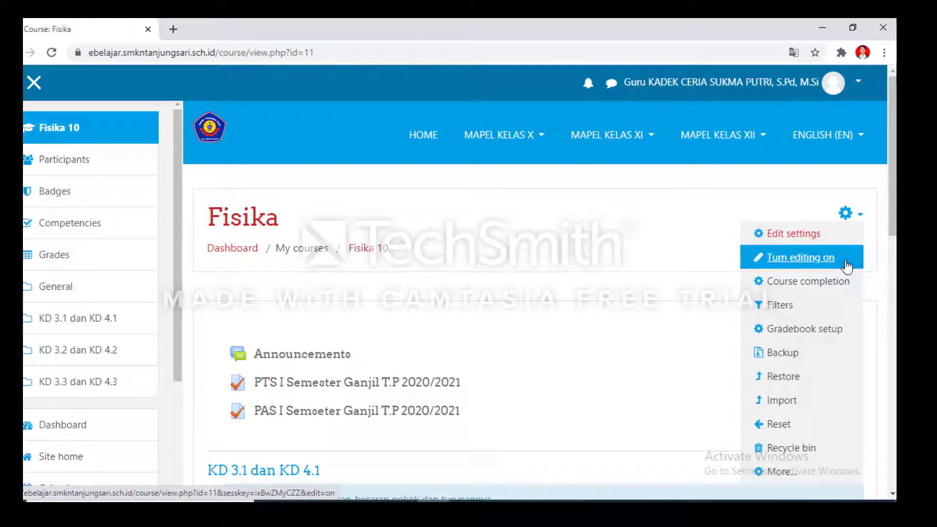
{"action": "left_click", "coordinate": [847, 267]}
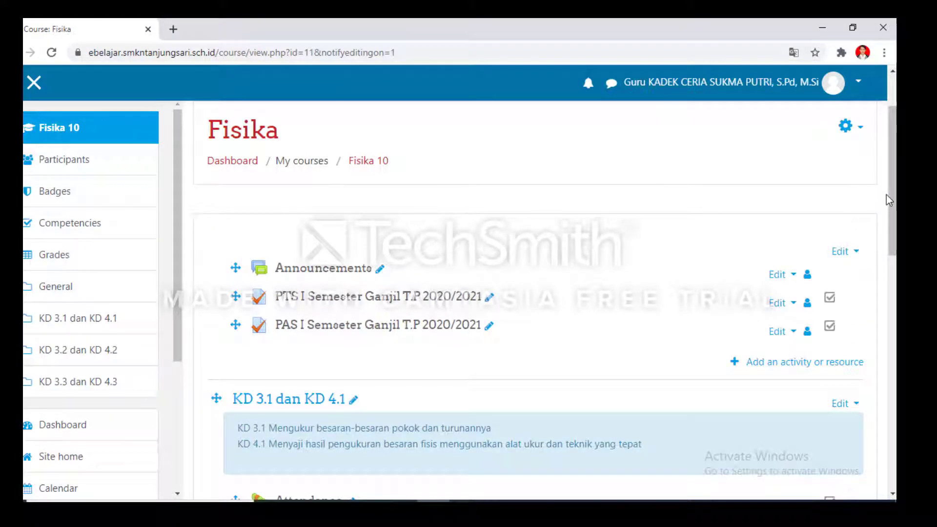
Add a Quiz activity to the course's general section, above the KD 3.1 dan KD 4.1 topic.
{"action": "left_click_drag", "start_coordinate": [893, 171], "coordinate": [893, 256]}
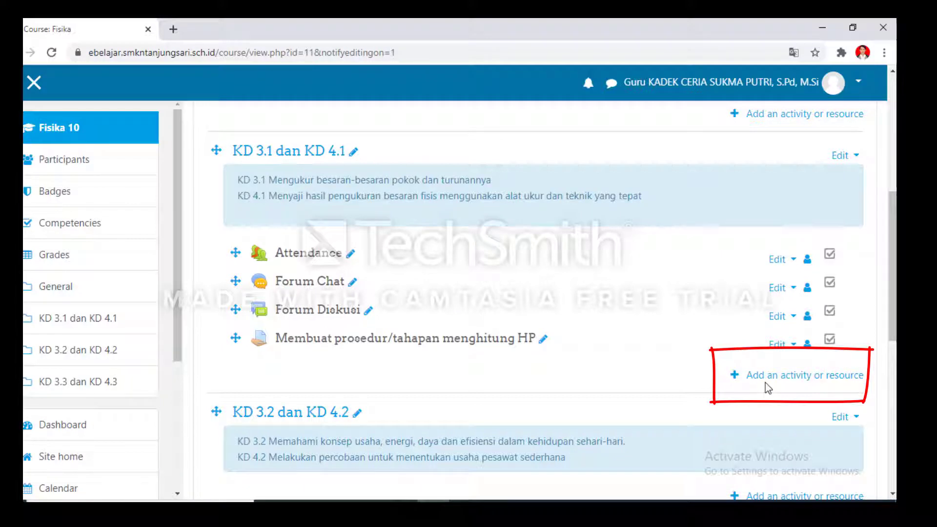
{"action": "left_click_drag", "start_coordinate": [894, 328], "coordinate": [893, 410]}
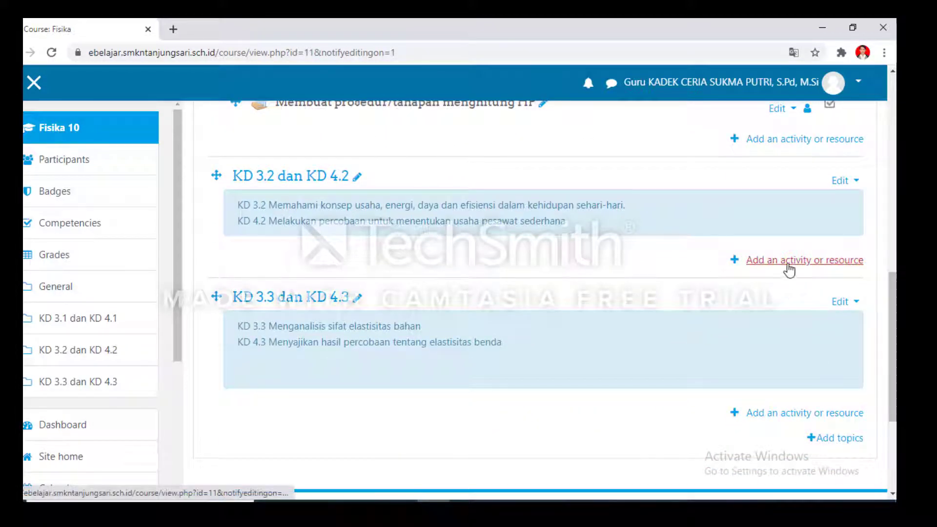
{"action": "left_click_drag", "start_coordinate": [893, 320], "coordinate": [896, 165]}
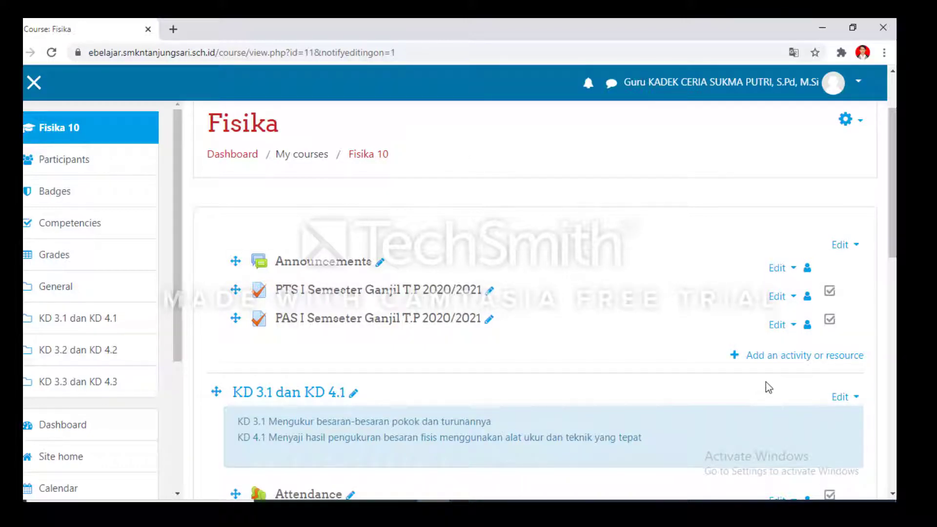
{"action": "mouse_move", "coordinate": [893, 239]}
{"action": "left_mouse_down"}
{"action": "mouse_move", "coordinate": [894, 253]}
{"action": "mouse_move", "coordinate": [893, 240]}
{"action": "left_mouse_up"}
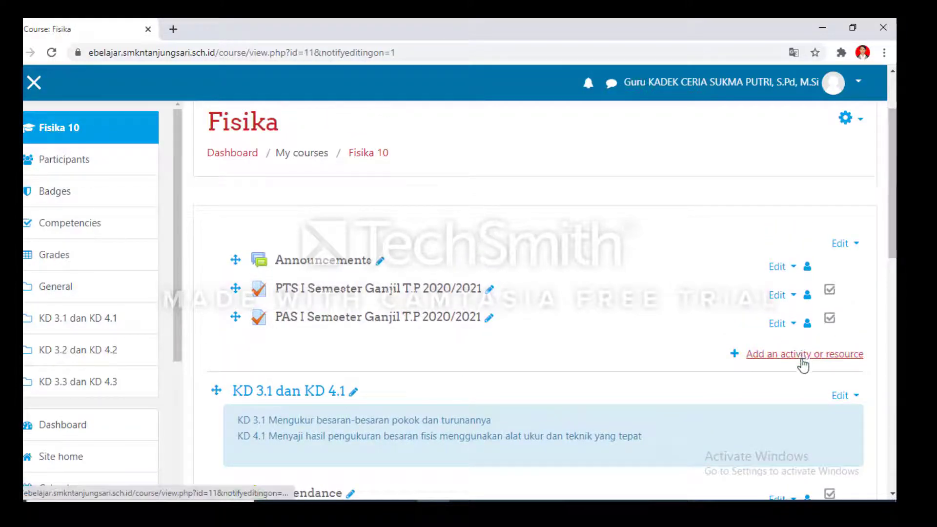
{"action": "left_click", "coordinate": [803, 359]}
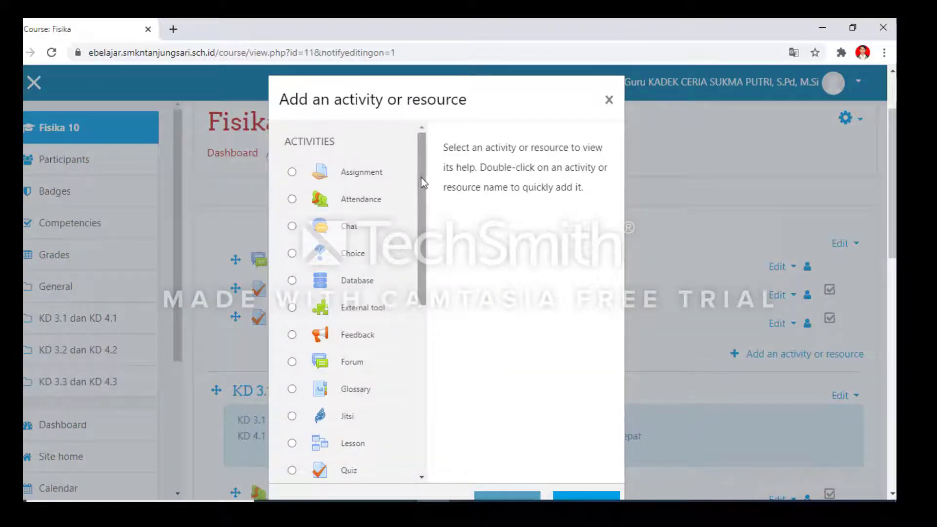
{"action": "left_click_drag", "start_coordinate": [421, 178], "coordinate": [413, 272]}
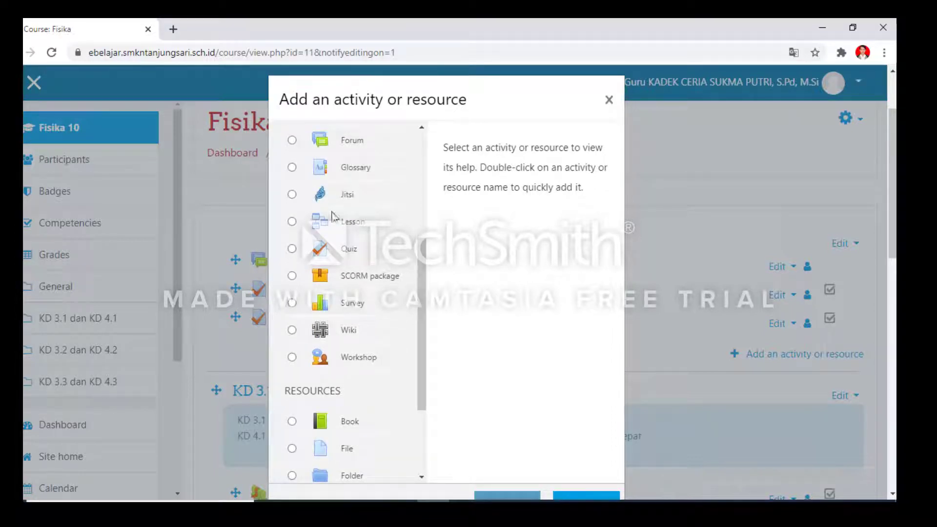
{"action": "left_click", "coordinate": [292, 250]}
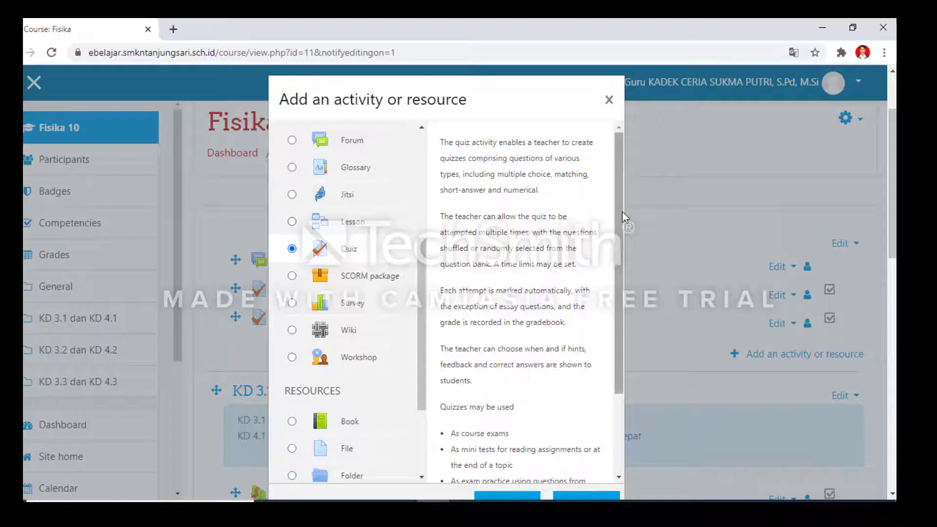
{"action": "left_click_drag", "start_coordinate": [623, 211], "coordinate": [609, 309]}
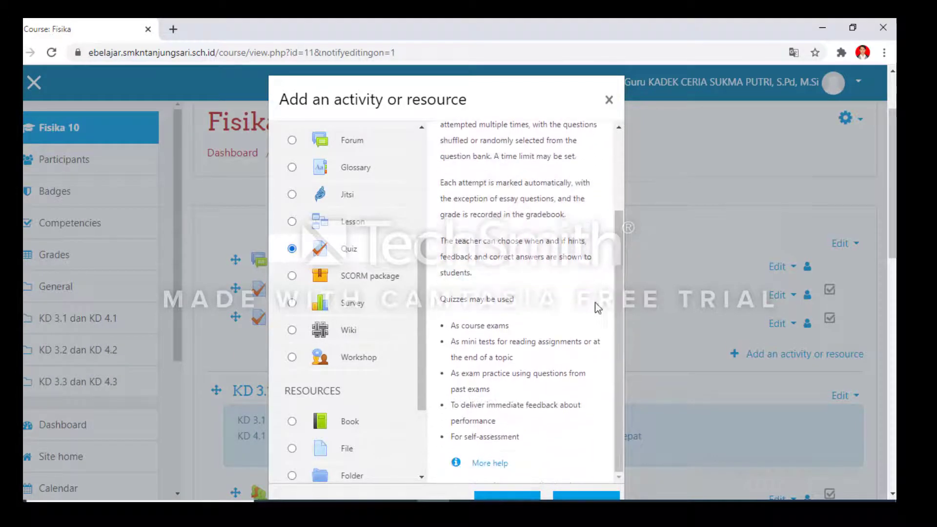
{"action": "scroll", "coordinate": [596, 303], "scroll_direction": "down", "scroll_amount": 4}
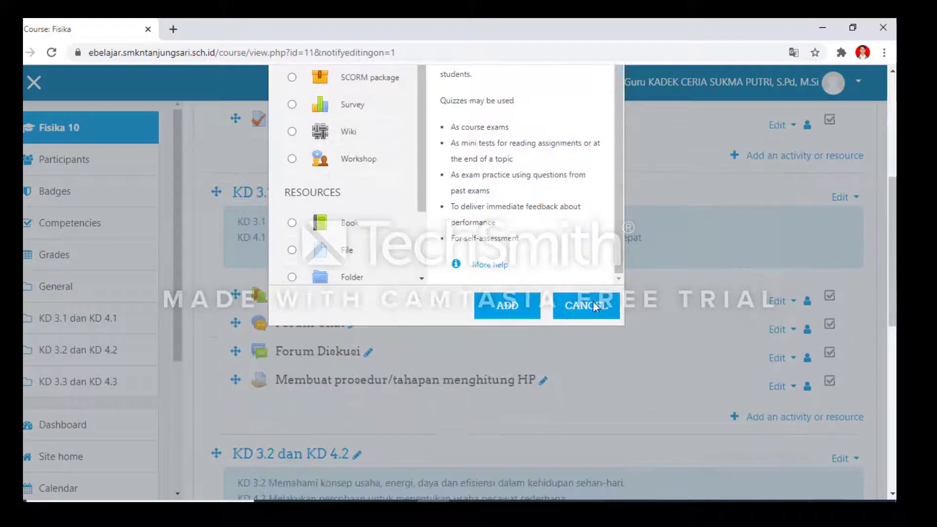
{"action": "left_click", "coordinate": [517, 310]}
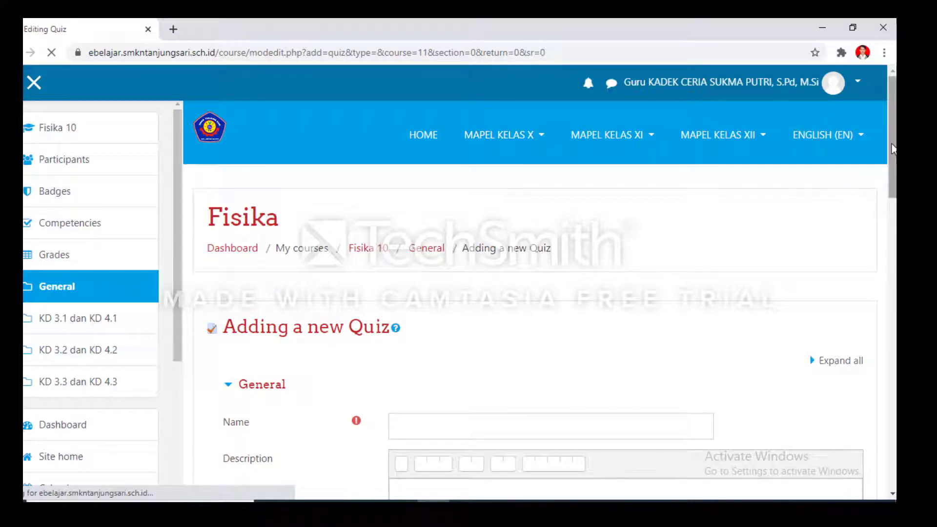
Name the new quiz "PTS I Semester Ganjil T.P 2020/2021".
{"action": "scroll", "coordinate": [893, 149], "scroll_direction": "down", "scroll_amount": 2}
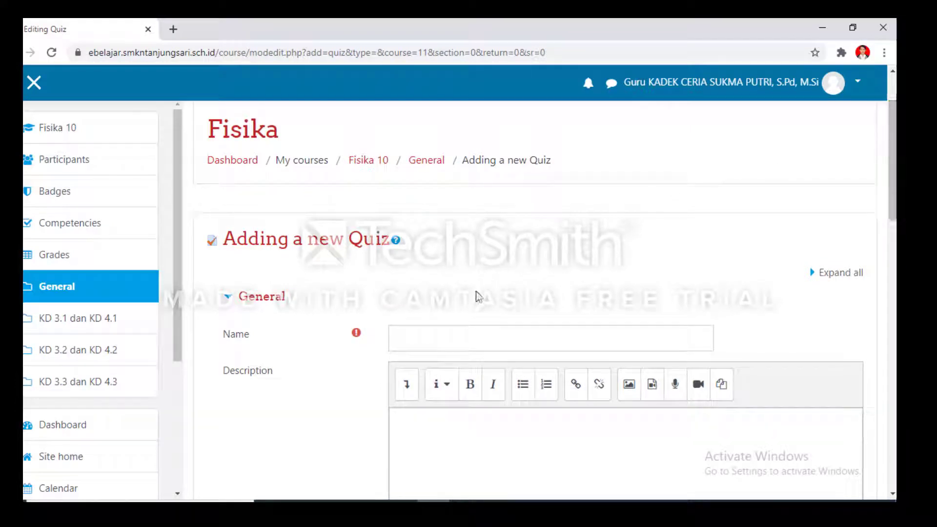
{"action": "left_click", "coordinate": [405, 336]}
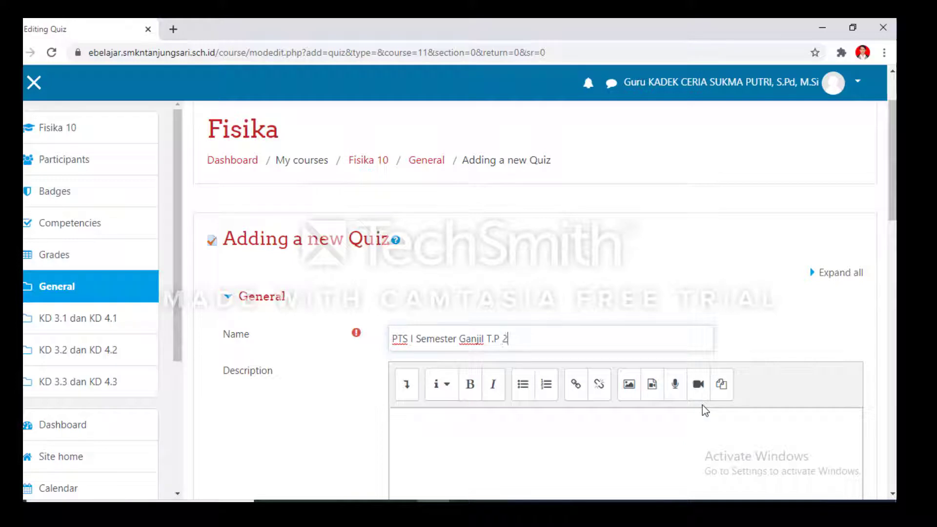
{"action": "type", "text": "02"}
{"action": "type", "text": "2021"}
Try the option to display the quiz description on the course page, and switch it back off.
{"action": "scroll", "coordinate": [705, 410], "scroll_direction": "down", "scroll_amount": 4}
{"action": "left_click", "coordinate": [427, 235]}
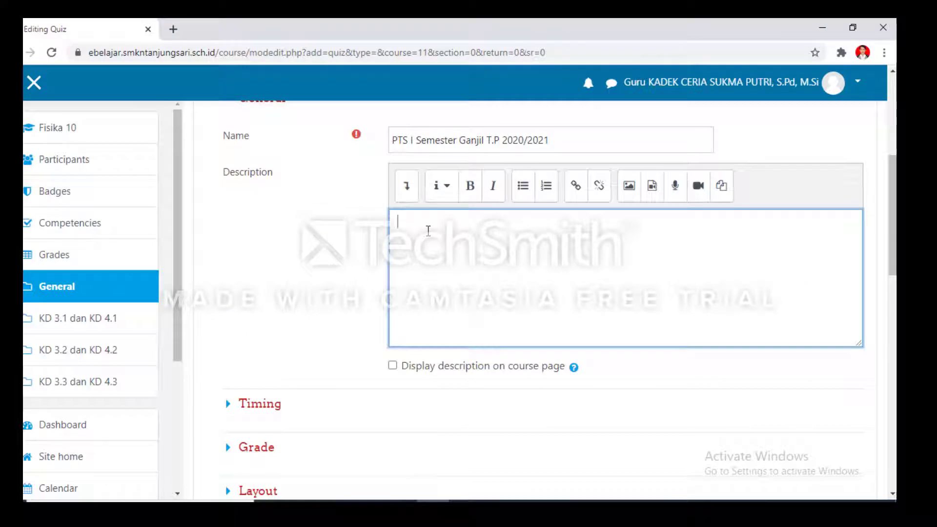
{"action": "scroll", "coordinate": [428, 231], "scroll_direction": "up", "scroll_amount": 1}
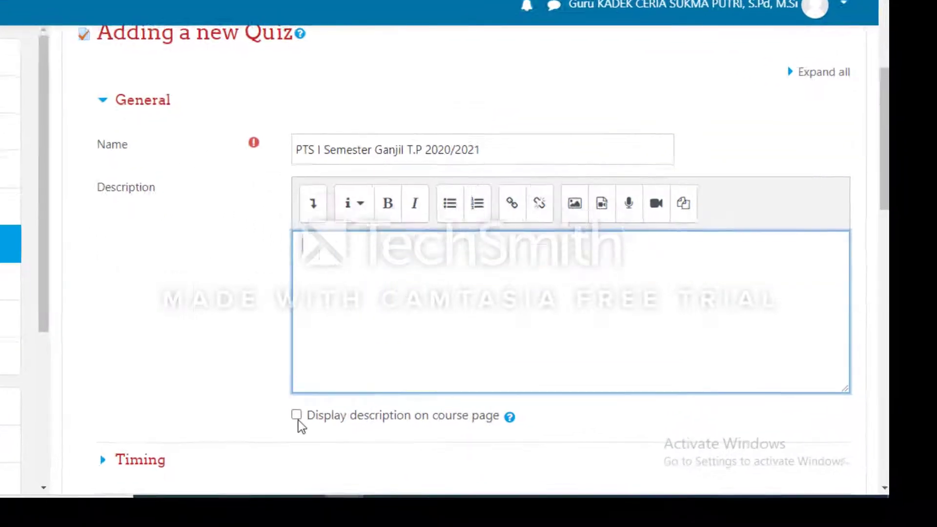
{"action": "left_click", "coordinate": [38, 376]}
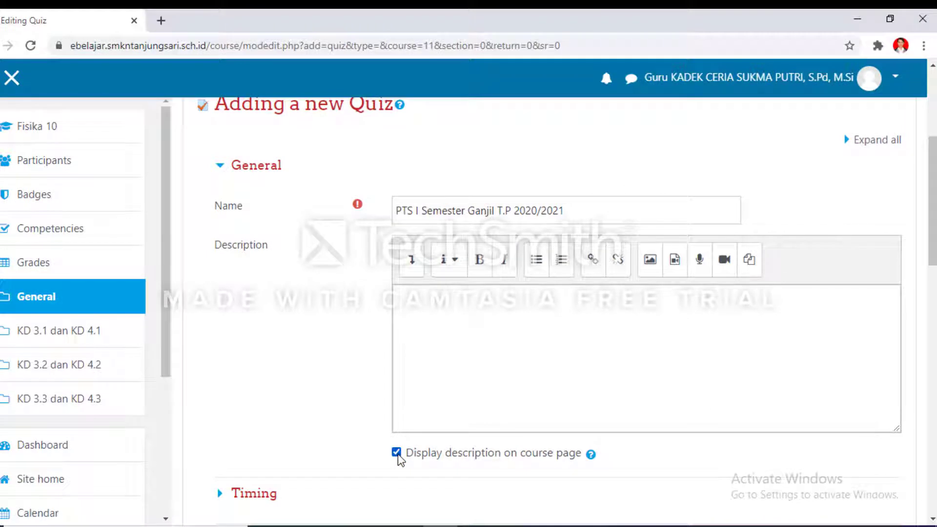
{"action": "left_click", "coordinate": [36, 370]}
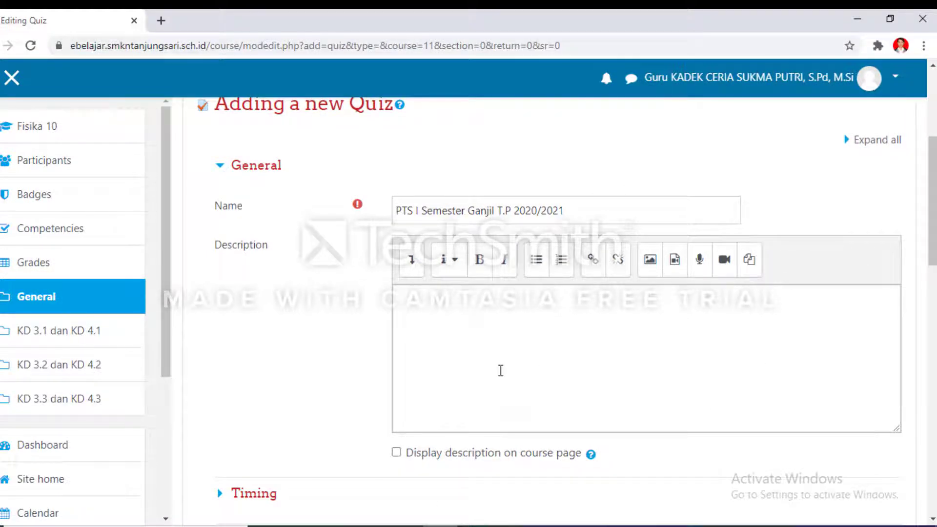
{"action": "scroll", "coordinate": [502, 377], "scroll_direction": "down", "scroll_amount": 4}
{"action": "scroll", "coordinate": [502, 376], "scroll_direction": "up", "scroll_amount": 4}
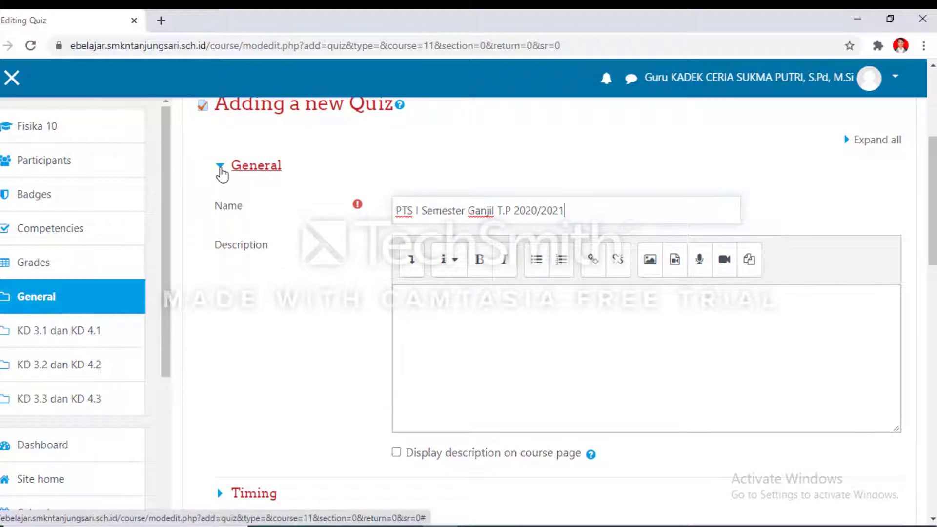
Enable both the opening and the closing date in the quiz's Timing settings.
{"action": "left_click", "coordinate": [221, 168]}
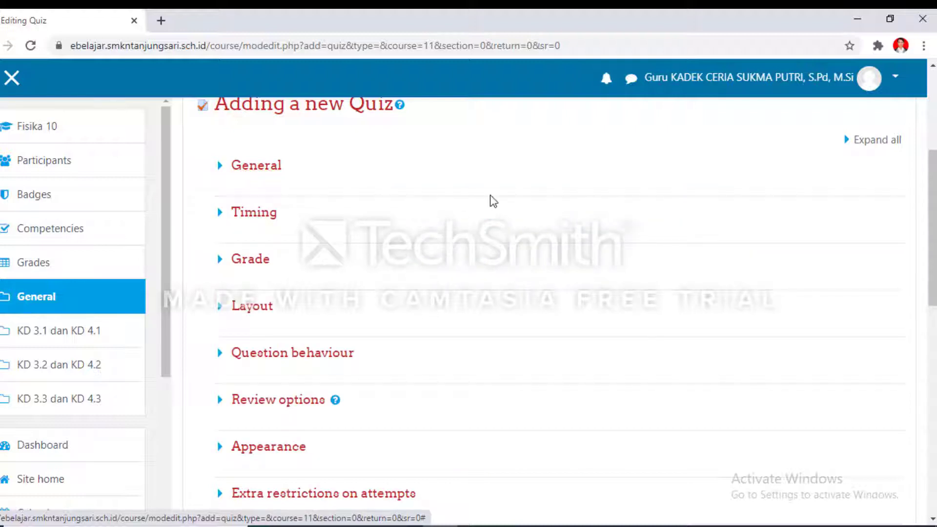
{"action": "scroll", "coordinate": [933, 230], "scroll_direction": "down", "scroll_amount": 1}
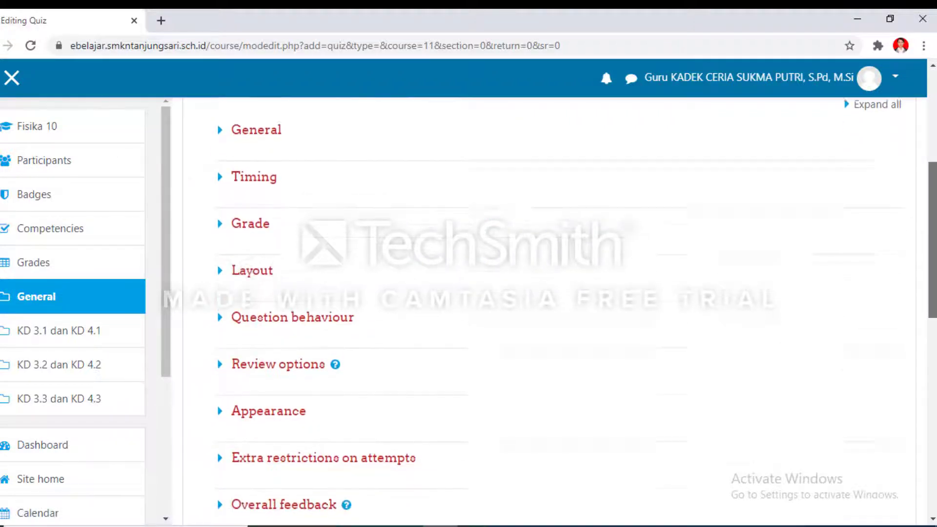
{"action": "left_click", "coordinate": [220, 175]}
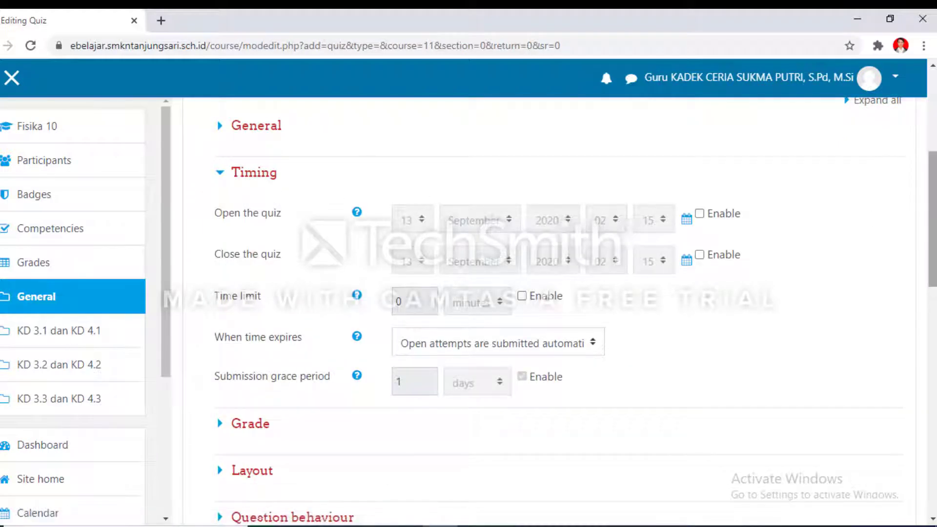
{"action": "scroll", "coordinate": [521, 211], "scroll_direction": "down", "scroll_amount": 1}
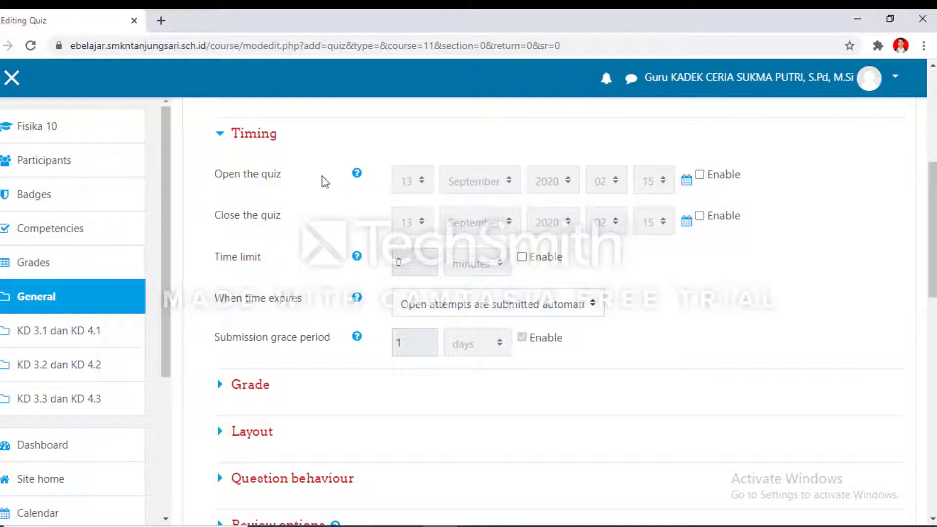
{"action": "left_click", "coordinate": [699, 176]}
{"action": "left_click", "coordinate": [701, 218]}
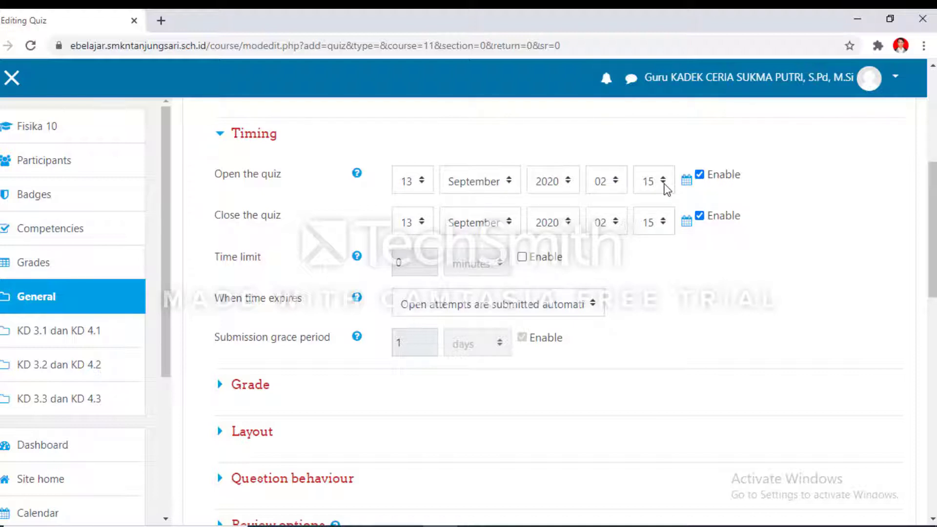
Set the quiz to open on 28 September 2020 at 09:00.
{"action": "left_click", "coordinate": [422, 184]}
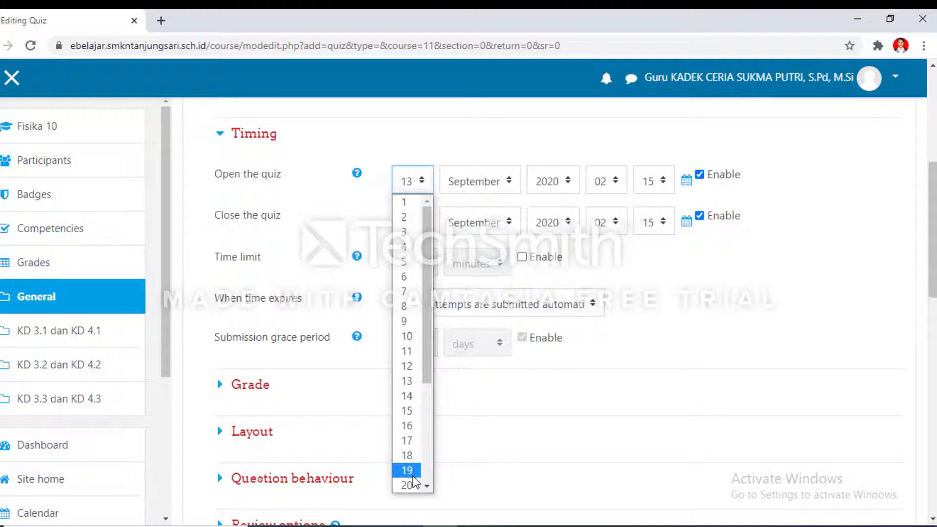
{"action": "left_click_drag", "start_coordinate": [426, 363], "coordinate": [414, 442]}
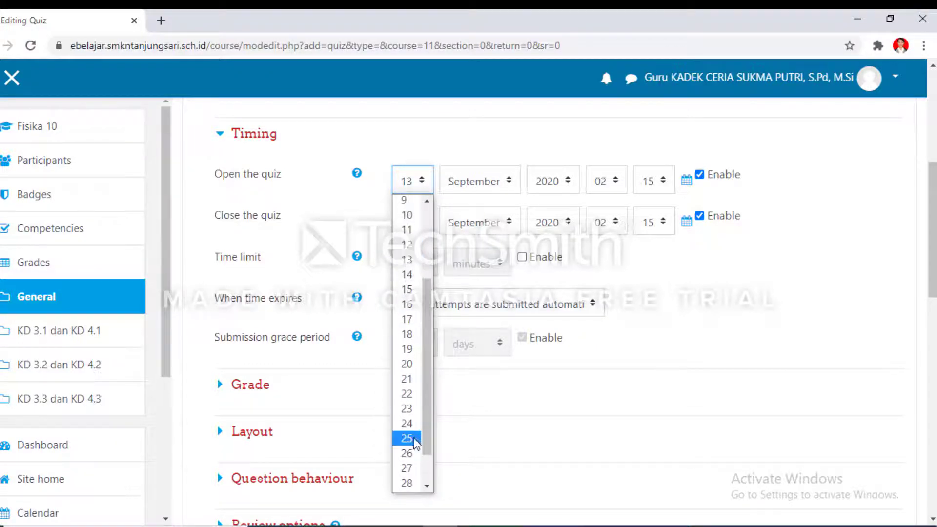
{"action": "left_click", "coordinate": [407, 483]}
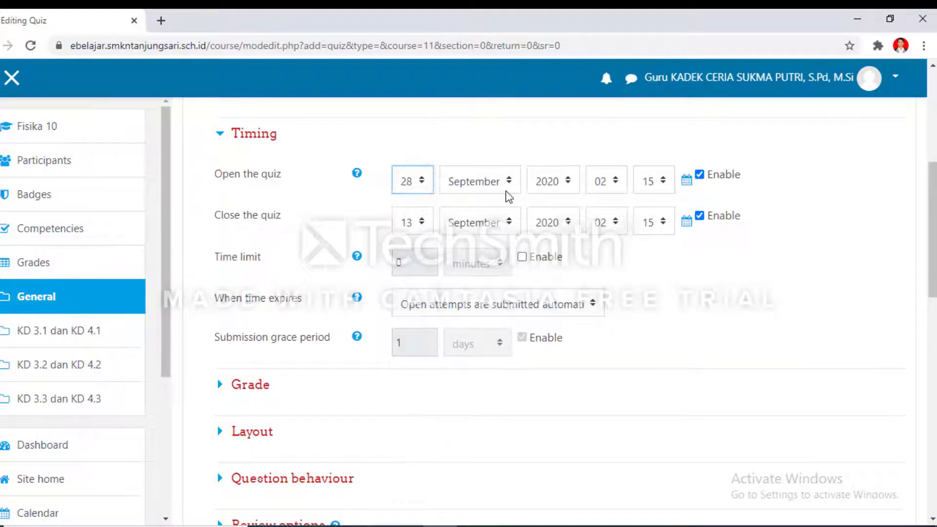
{"action": "left_click", "coordinate": [616, 185]}
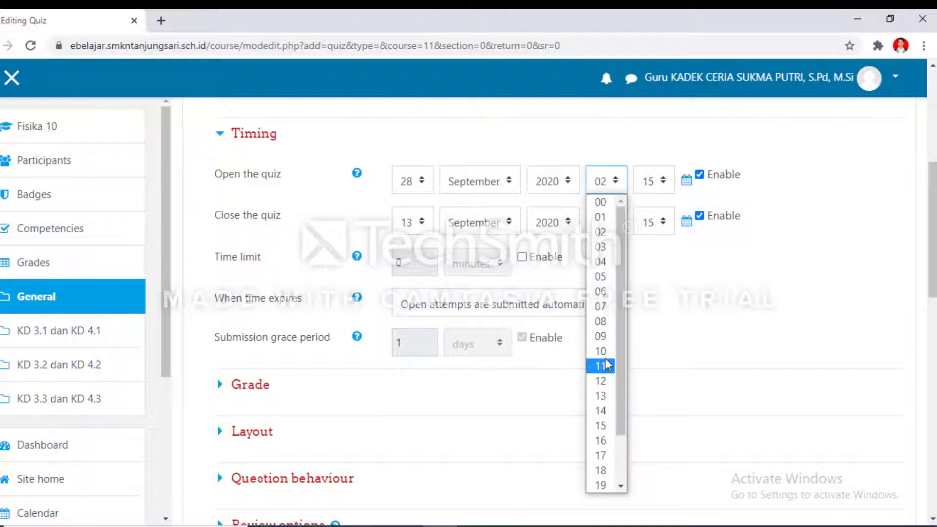
{"action": "left_click", "coordinate": [605, 335]}
{"action": "left_click", "coordinate": [666, 184]}
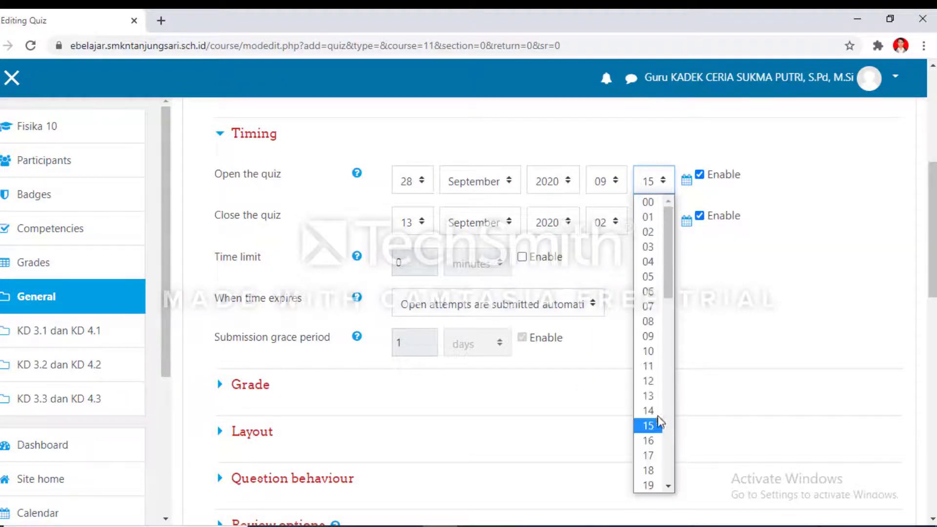
{"action": "left_click", "coordinate": [646, 203]}
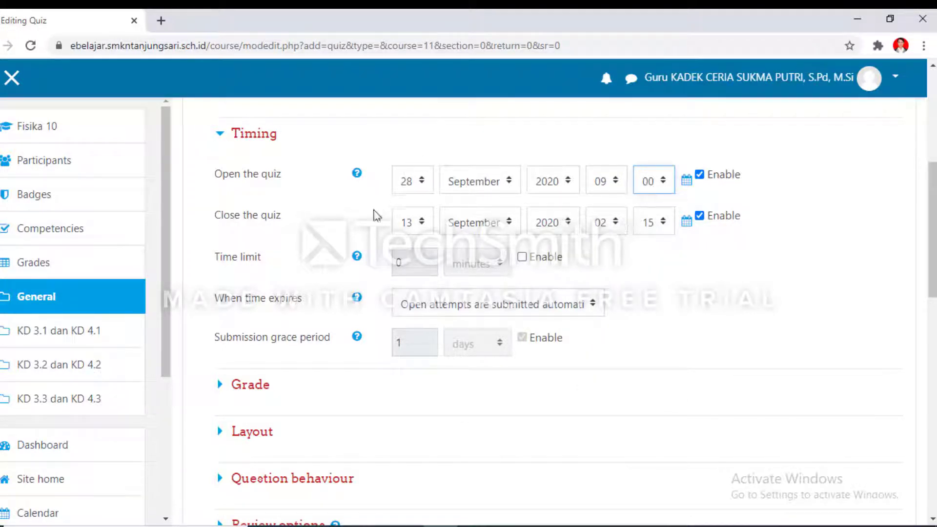
Set the quiz to close on 29 September 2020 at 09:00.
{"action": "left_click", "coordinate": [425, 226]}
{"action": "left_click_drag", "start_coordinate": [426, 379], "coordinate": [426, 497]}
{"action": "left_click", "coordinate": [409, 486]}
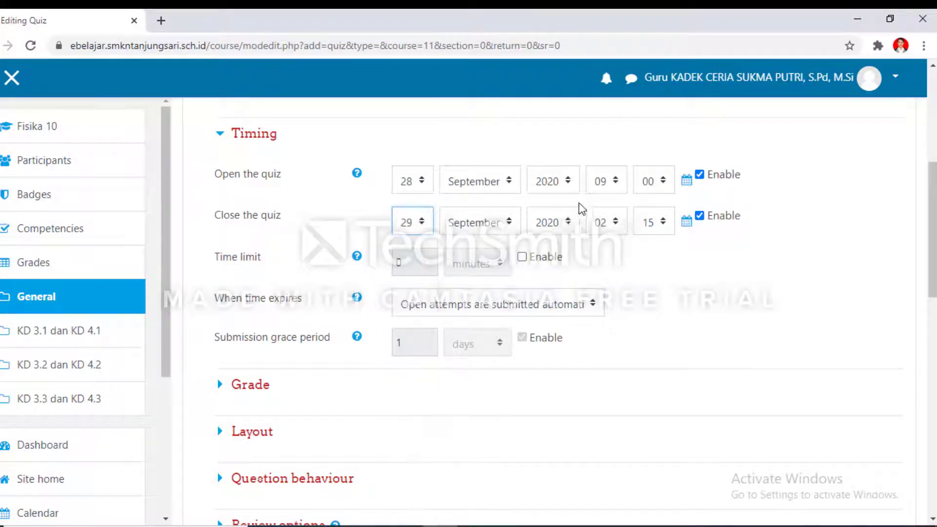
{"action": "left_click", "coordinate": [617, 222]}
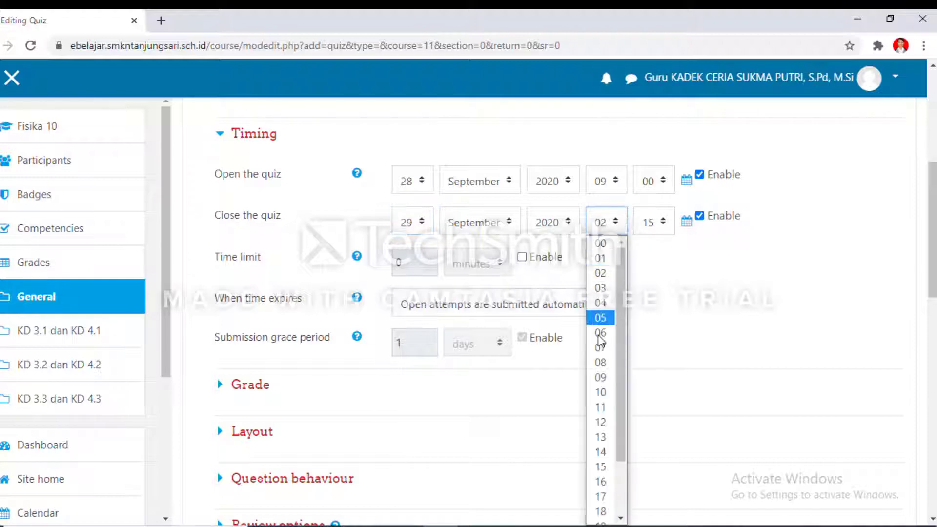
{"action": "left_click", "coordinate": [604, 377]}
{"action": "left_click", "coordinate": [665, 224]}
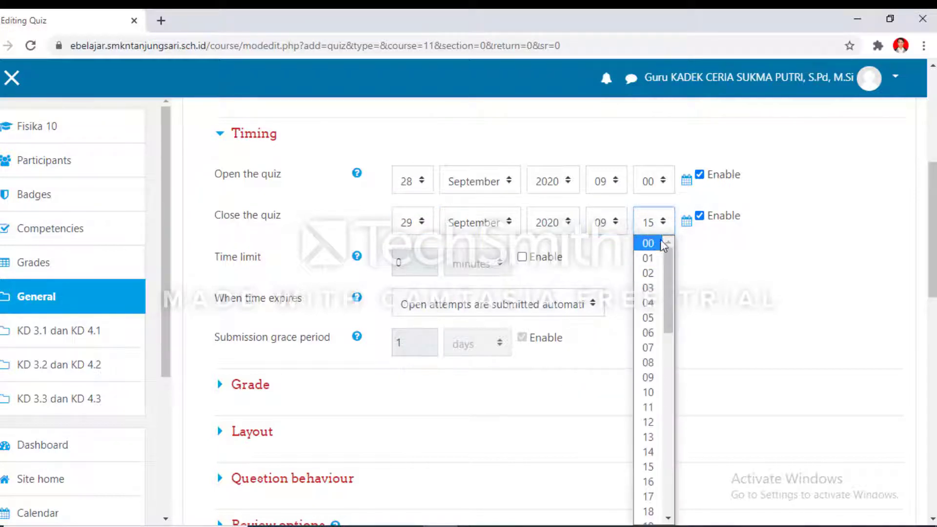
{"action": "left_click", "coordinate": [658, 242]}
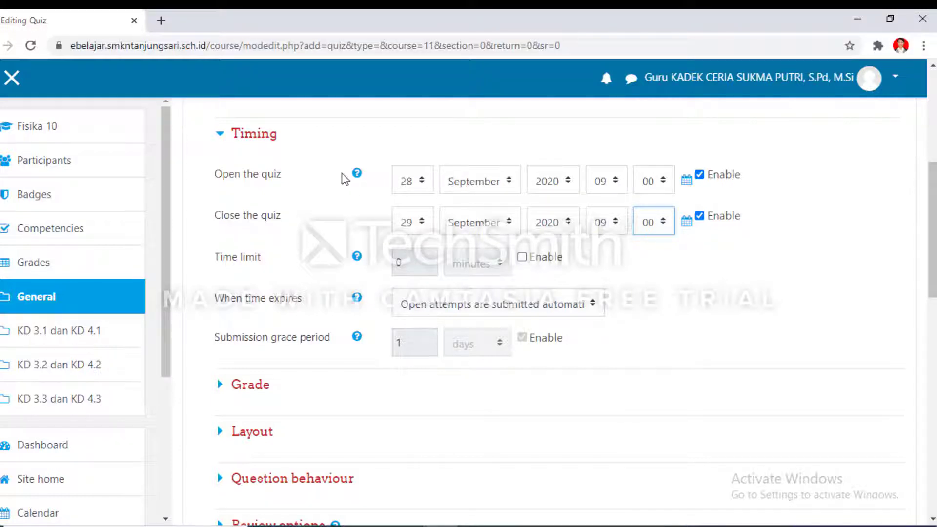
Enable the quiz's time limit and set it to 60 minutes.
{"action": "left_click_drag", "start_coordinate": [933, 215], "coordinate": [934, 224]}
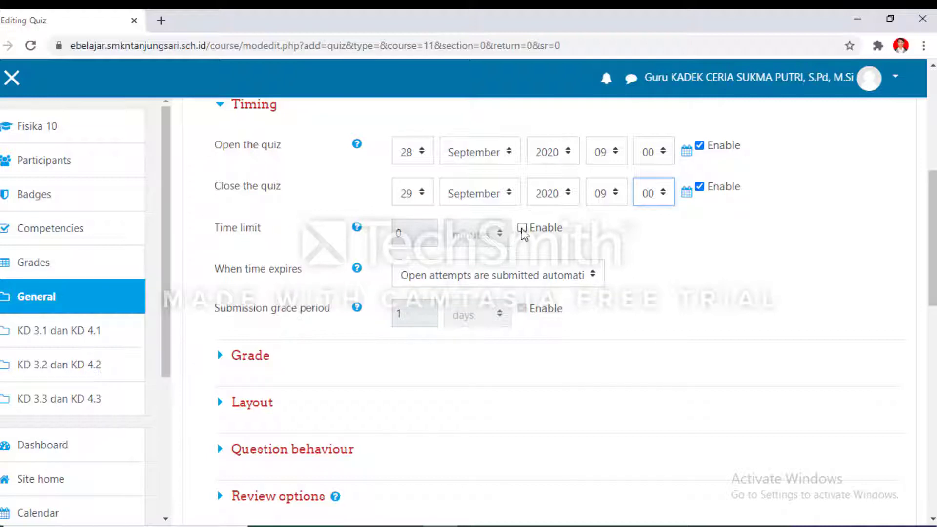
{"action": "left_click", "coordinate": [521, 230]}
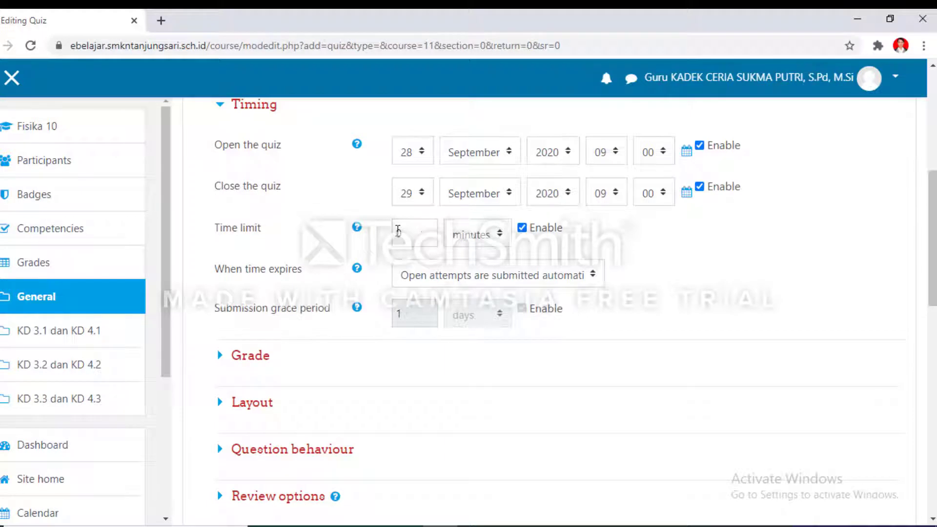
{"action": "left_click", "coordinate": [398, 230]}
{"action": "type", "text": "60"}
{"action": "scroll", "coordinate": [634, 244], "scroll_direction": "up", "scroll_amount": 1}
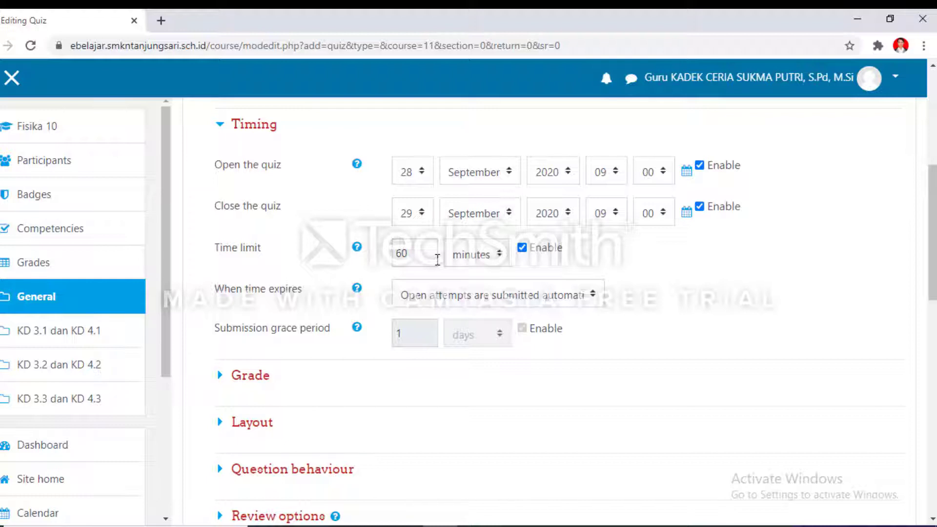
{"action": "left_click", "coordinate": [218, 128]}
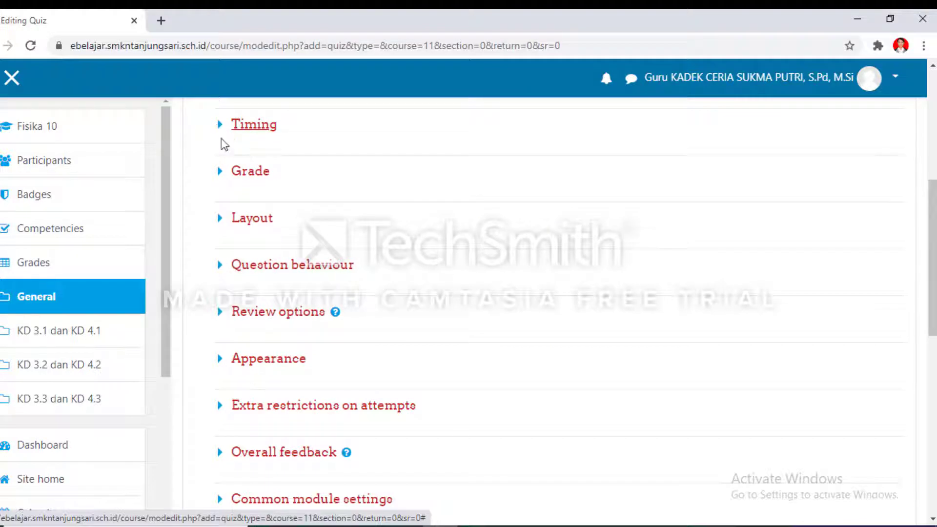
In the quiz's Grade settings, keep the grade category Uncategorised and set the grade to pass to 70.
{"action": "left_click", "coordinate": [221, 173]}
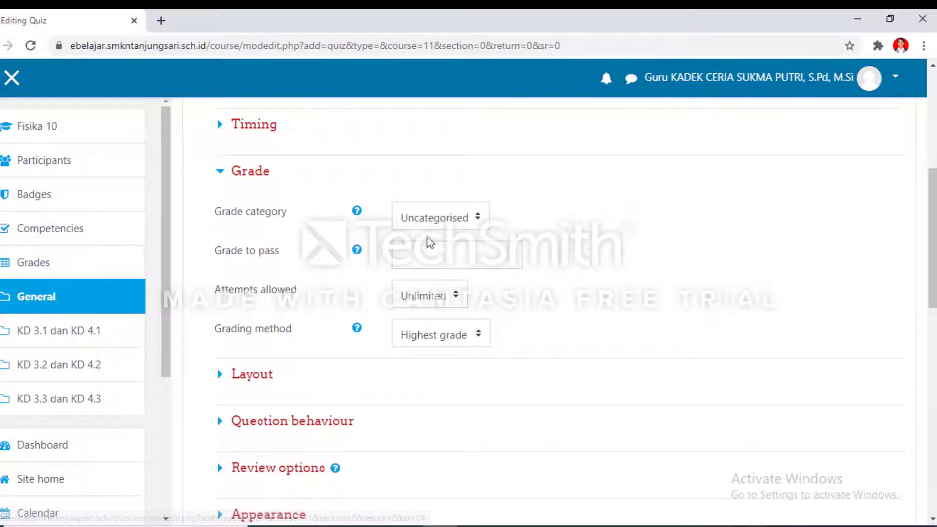
{"action": "left_click", "coordinate": [477, 218]}
{"action": "left_click", "coordinate": [478, 217]}
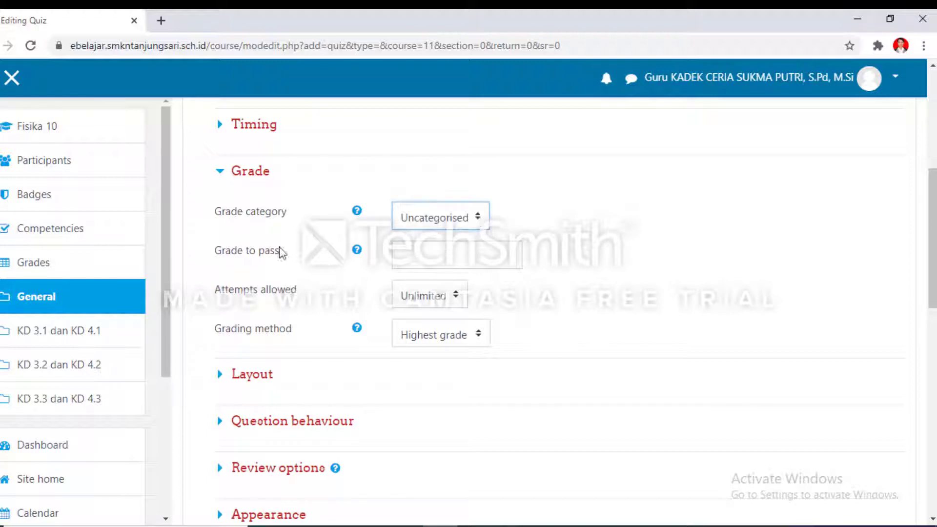
{"action": "left_click", "coordinate": [423, 250]}
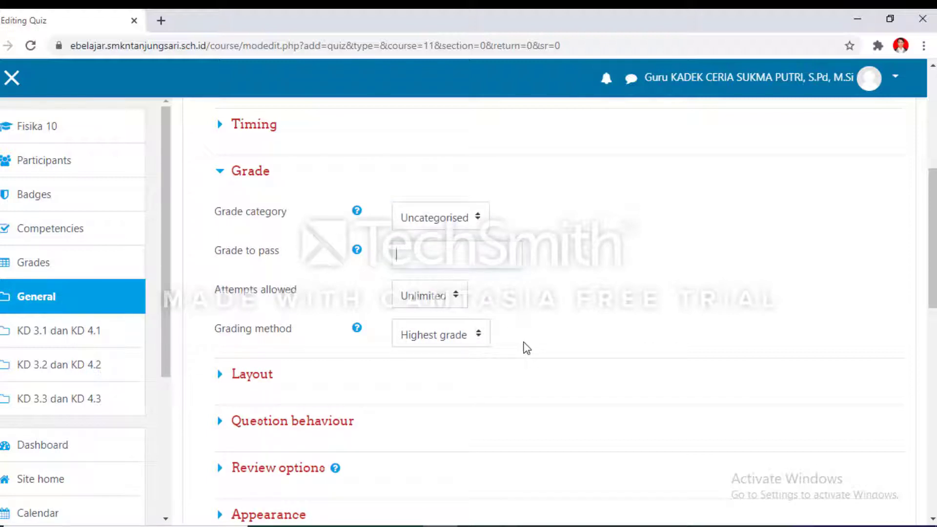
{"action": "type", "text": "70"}
Try limiting the attempts allowed to 1, and switch the setting back to Unlimited.
{"action": "left_click", "coordinate": [428, 293]}
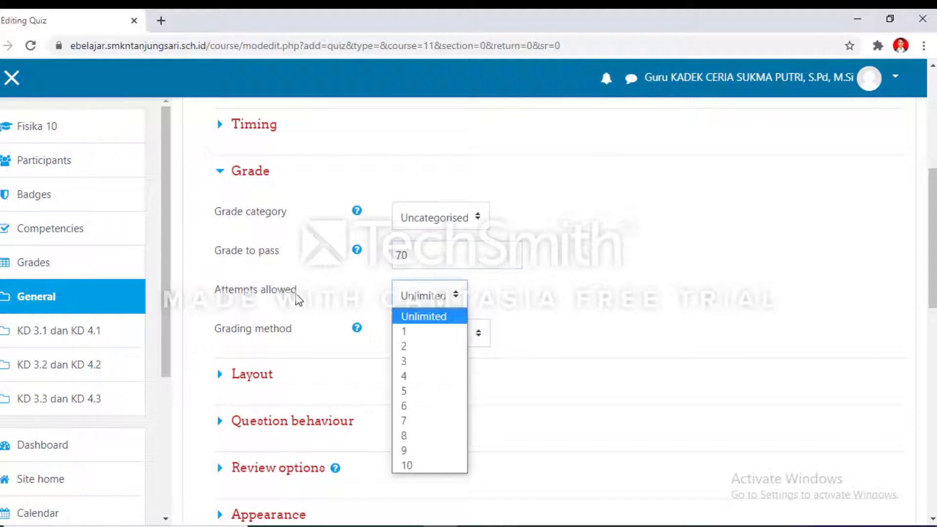
{"action": "left_click", "coordinate": [455, 296]}
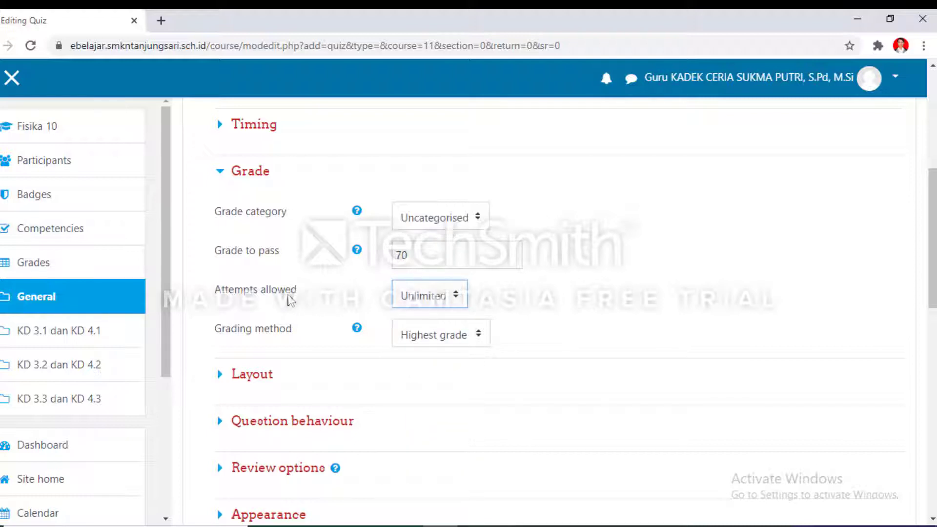
{"action": "left_click", "coordinate": [456, 297]}
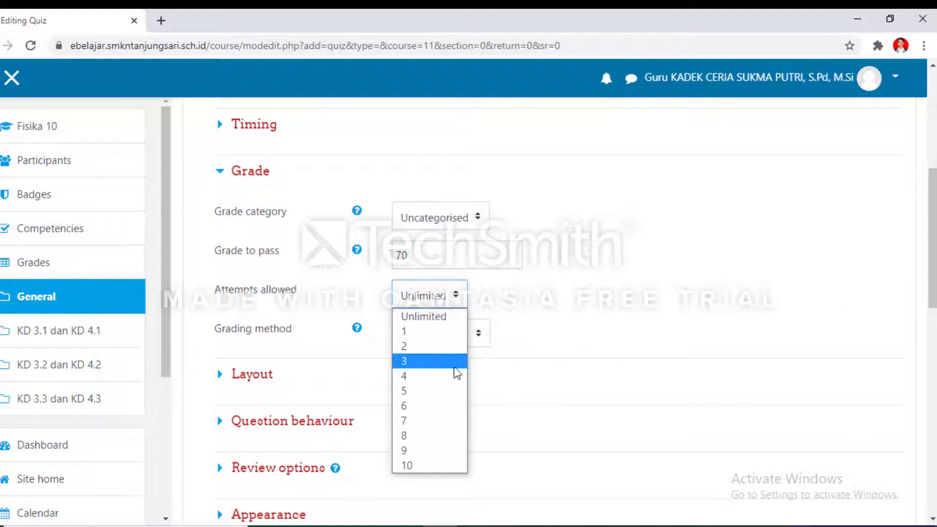
{"action": "left_click", "coordinate": [418, 333]}
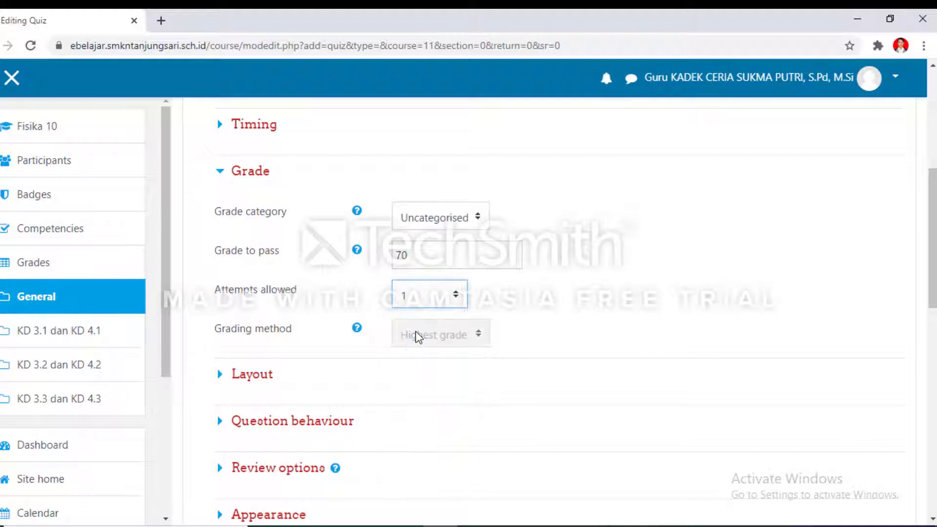
{"action": "left_click", "coordinate": [455, 299]}
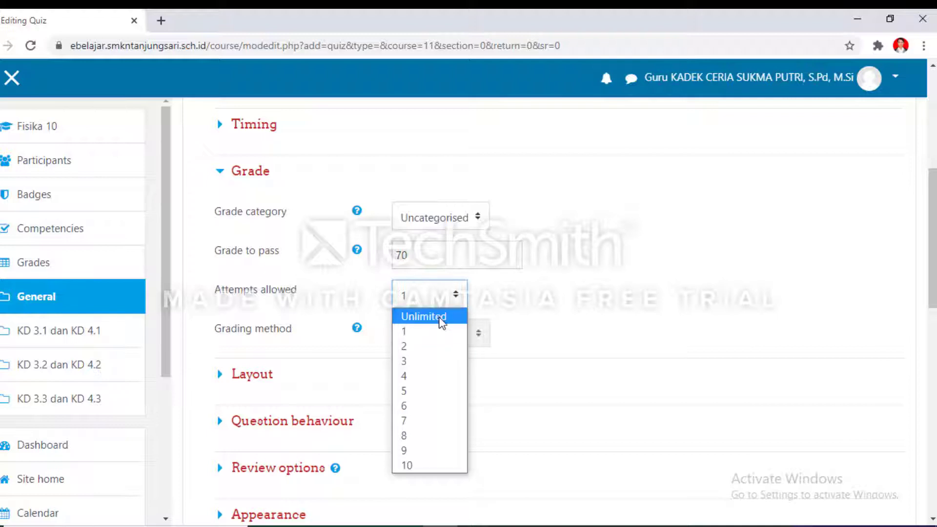
{"action": "left_click", "coordinate": [442, 319]}
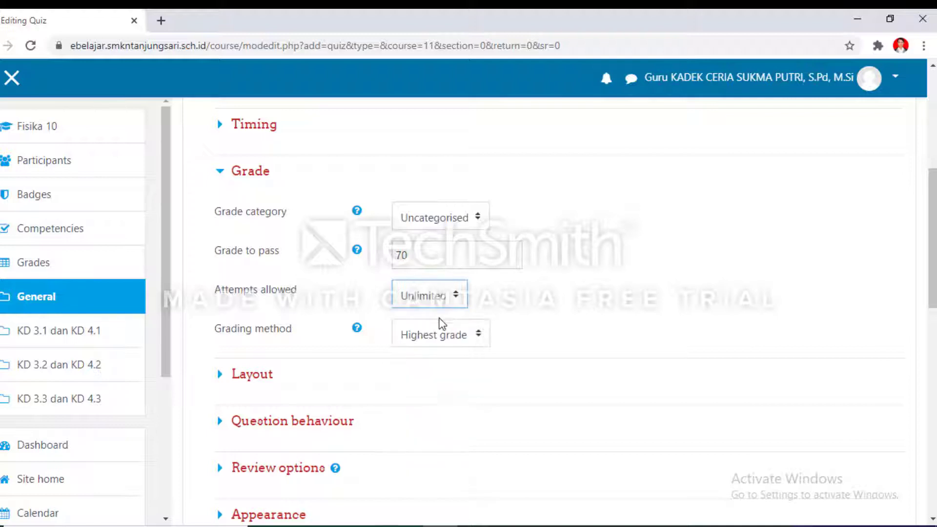
Set the attempts allowed for the quiz to 1.
{"action": "left_click", "coordinate": [458, 300]}
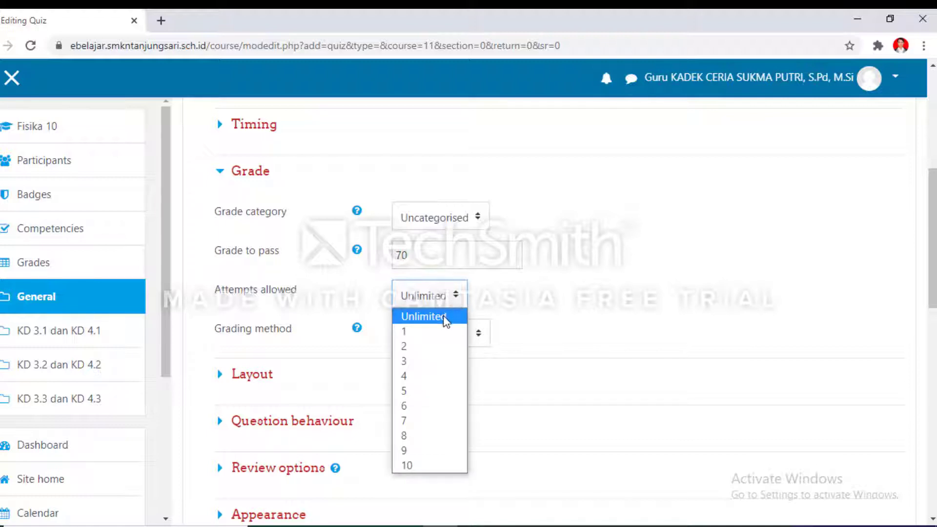
{"action": "left_click", "coordinate": [445, 333]}
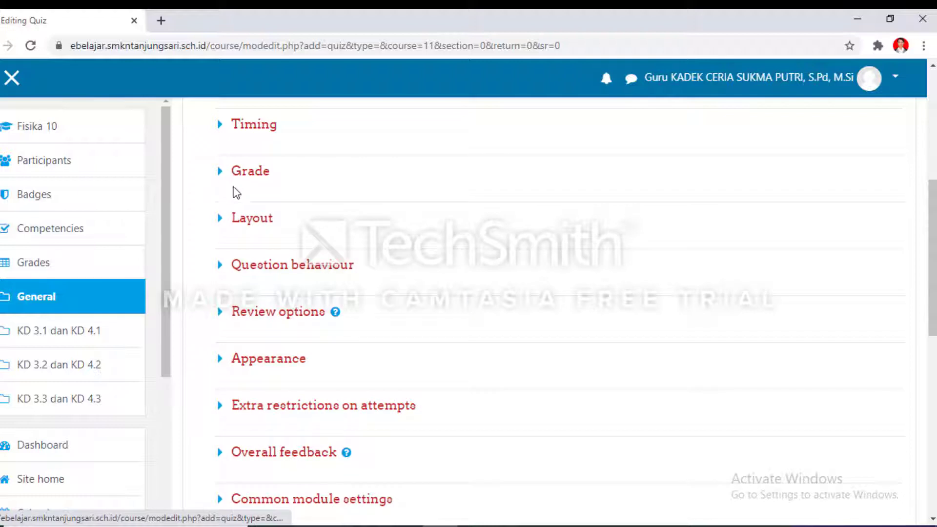
In the quiz's Layout settings, choose to start a new page for every question.
{"action": "scroll", "coordinate": [236, 190], "scroll_direction": "down", "scroll_amount": 1}
{"action": "left_click", "coordinate": [222, 151]}
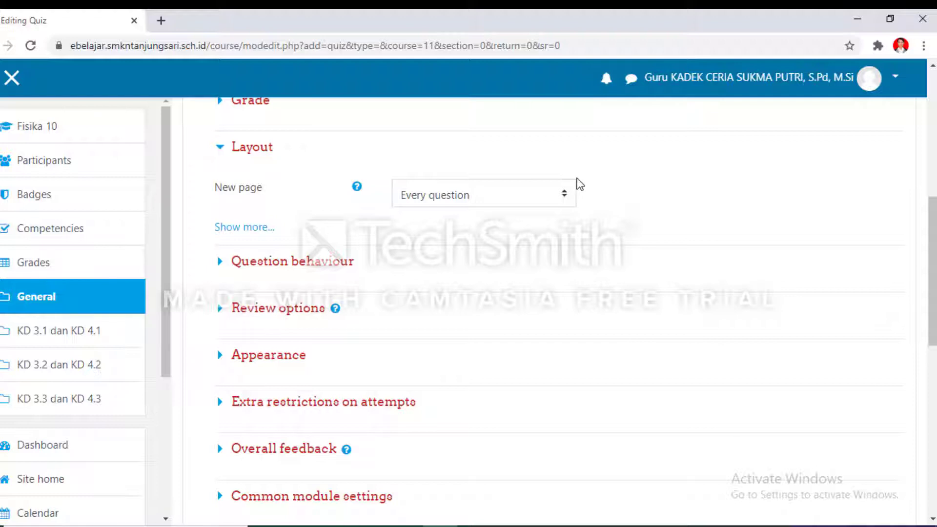
{"action": "left_click", "coordinate": [574, 188]}
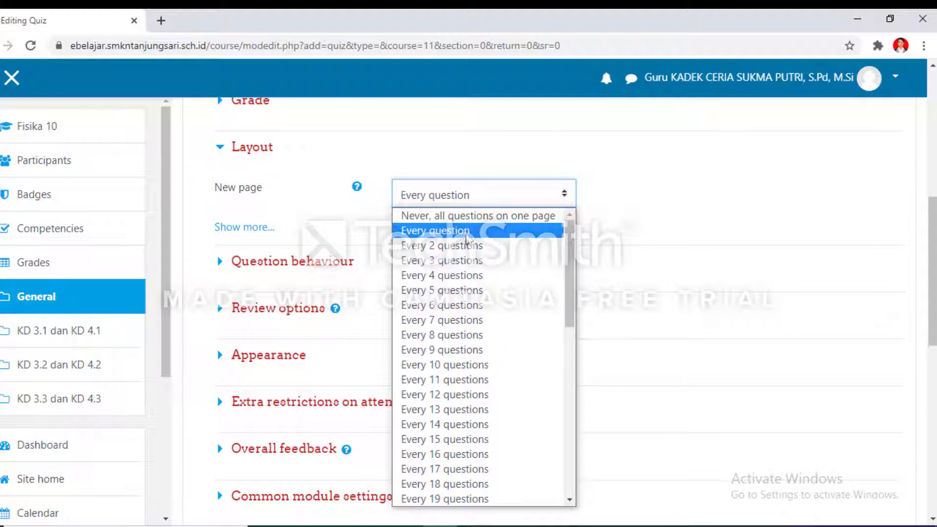
{"action": "left_click", "coordinate": [472, 234]}
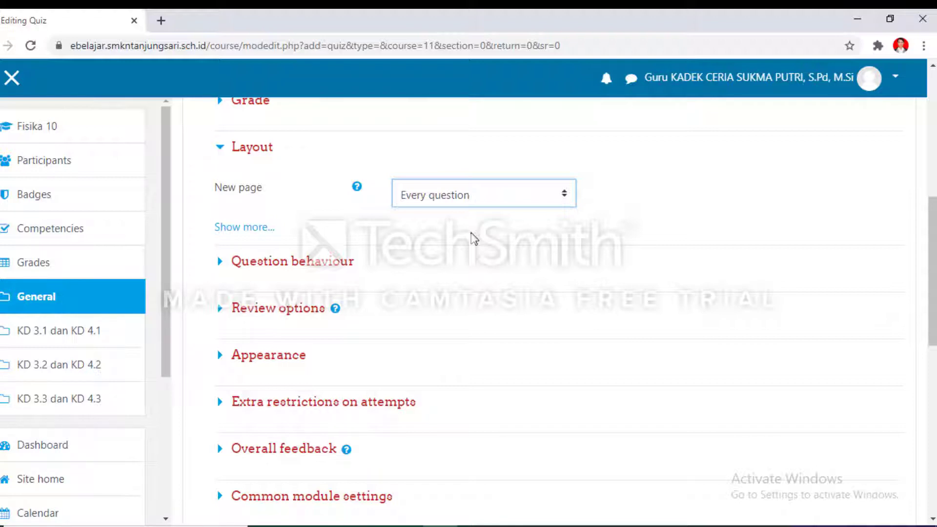
{"action": "scroll", "coordinate": [473, 238], "scroll_direction": "down", "scroll_amount": 1}
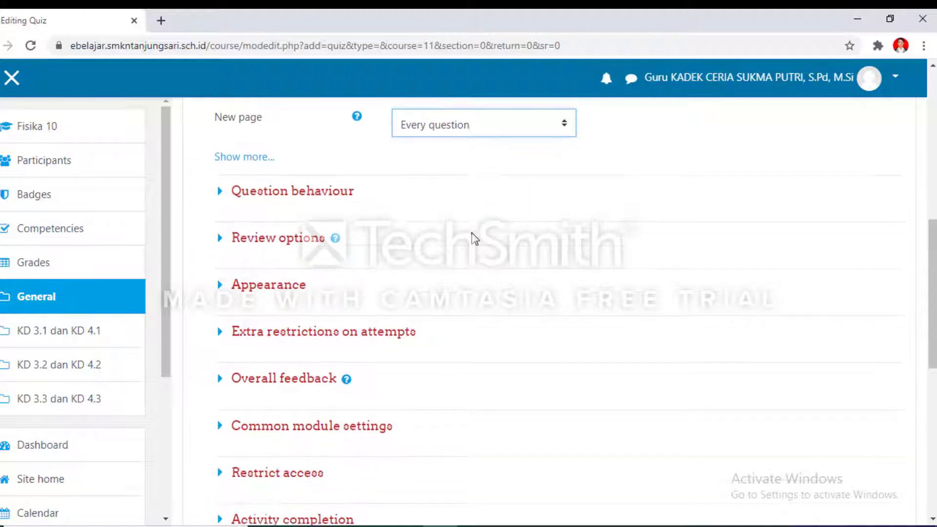
{"action": "scroll", "coordinate": [220, 156], "scroll_direction": "up", "scroll_amount": 1}
{"action": "left_click", "coordinate": [220, 154]}
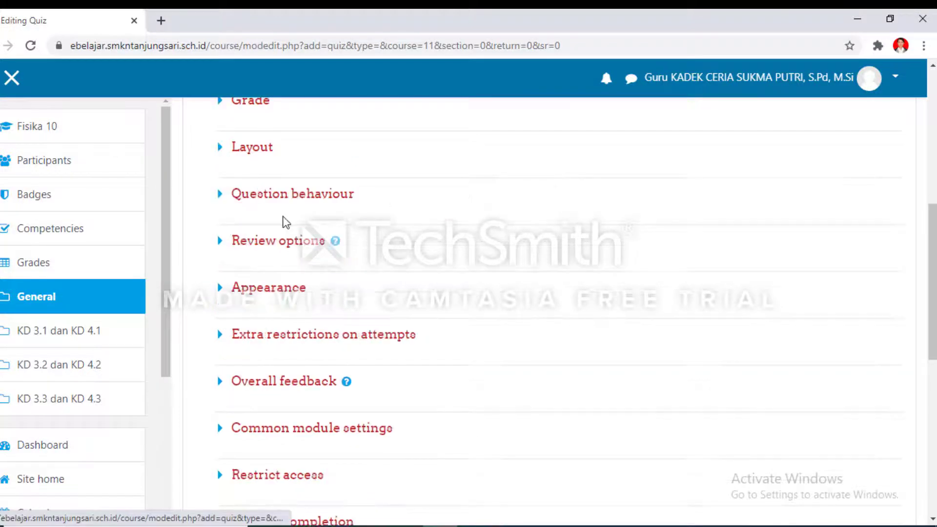
In the quiz's Question behaviour settings, keep Shuffle within questions set to Yes.
{"action": "scroll", "coordinate": [224, 156], "scroll_direction": "down", "scroll_amount": 1}
{"action": "left_click", "coordinate": [223, 130]}
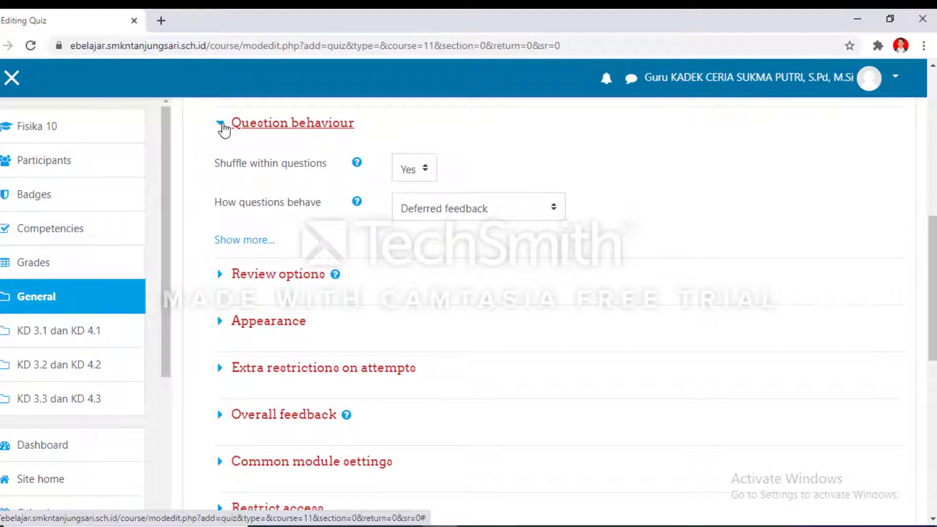
{"action": "scroll", "coordinate": [341, 191], "scroll_direction": "up", "scroll_amount": 1}
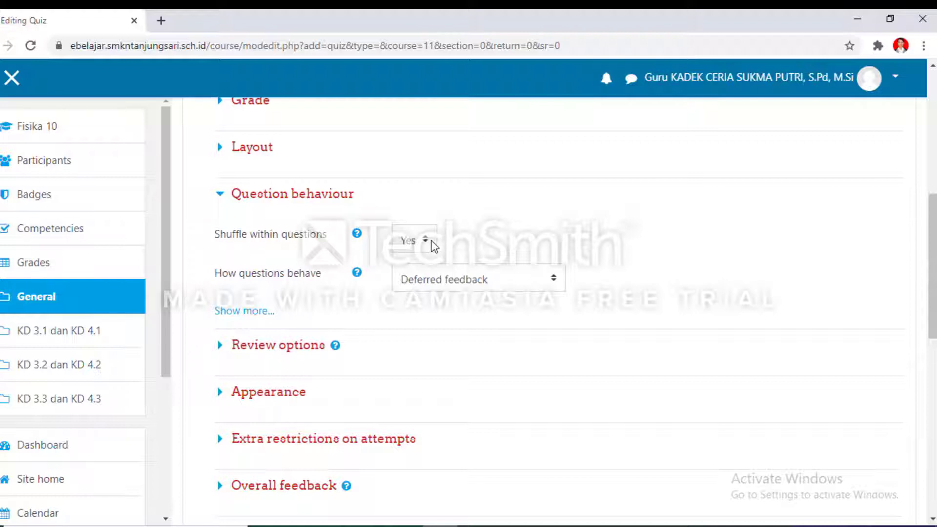
{"action": "left_click", "coordinate": [425, 242]}
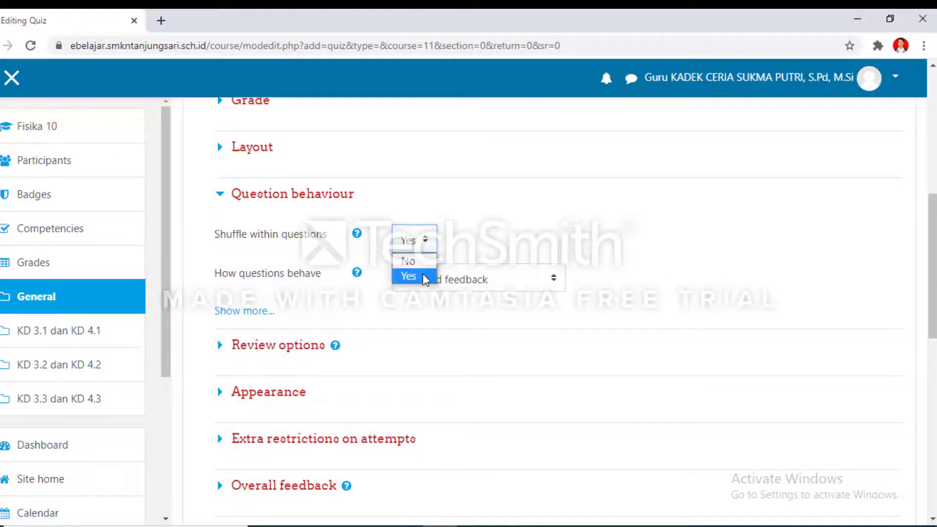
{"action": "left_click", "coordinate": [425, 276]}
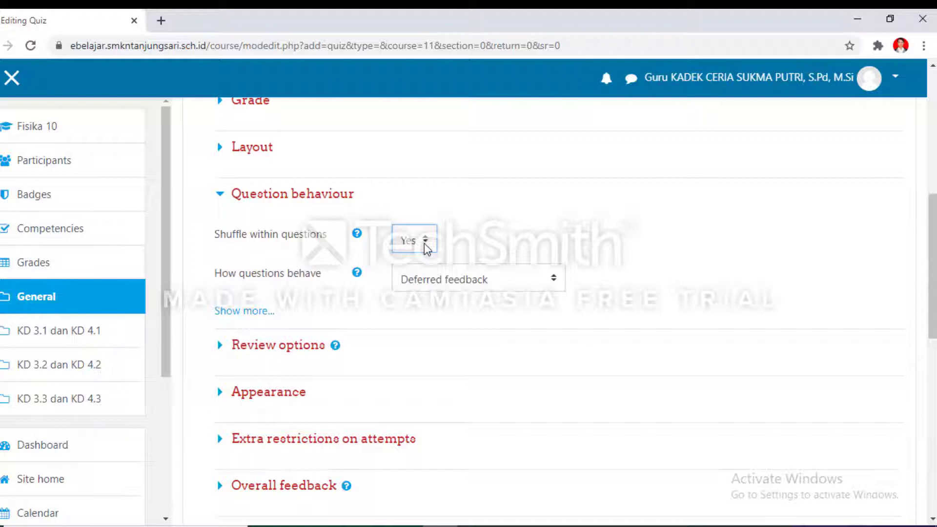
{"action": "left_click", "coordinate": [425, 240]}
{"action": "left_click", "coordinate": [419, 274]}
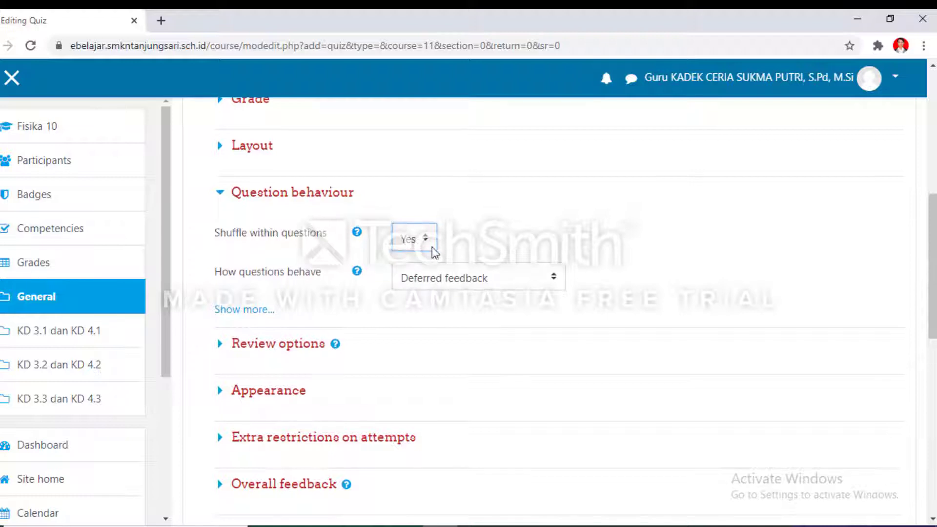
Expand the Review options and set How questions behave to Adaptive mode.
{"action": "scroll", "coordinate": [432, 247], "scroll_direction": "down", "scroll_amount": 1}
{"action": "left_click", "coordinate": [221, 274]}
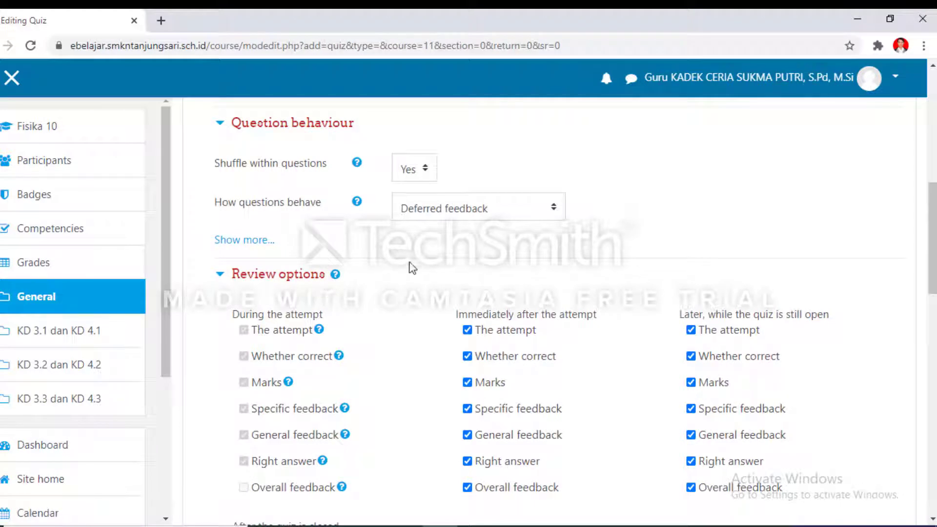
{"action": "left_click", "coordinate": [932, 520]}
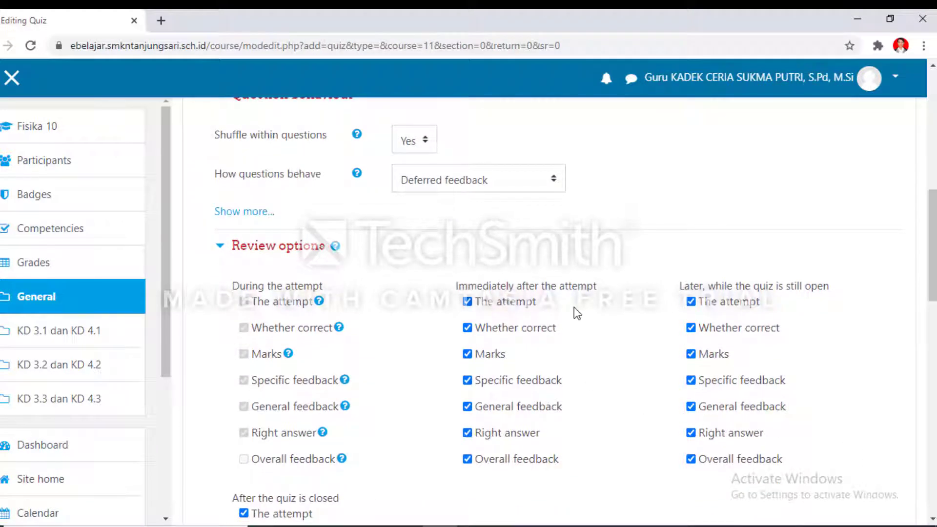
{"action": "left_click", "coordinate": [932, 520]}
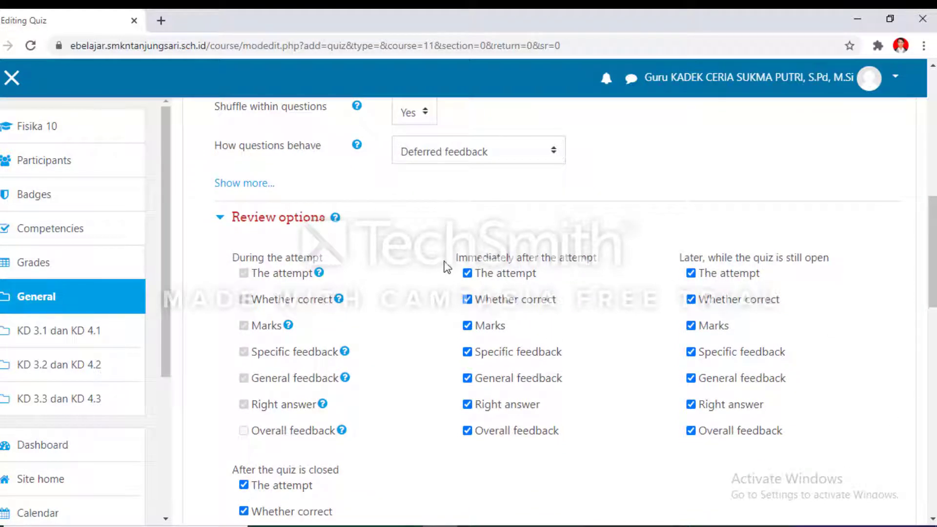
{"action": "left_click", "coordinate": [555, 150]}
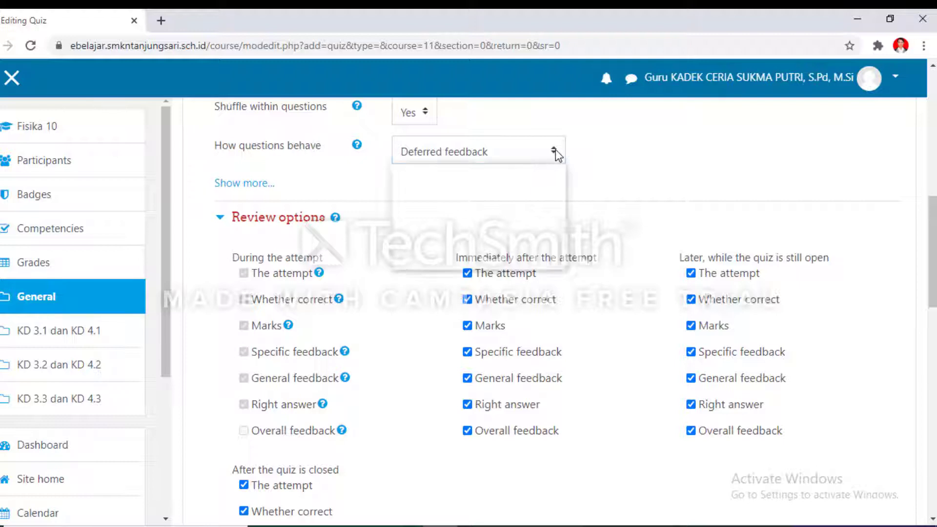
{"action": "left_click", "coordinate": [605, 173]}
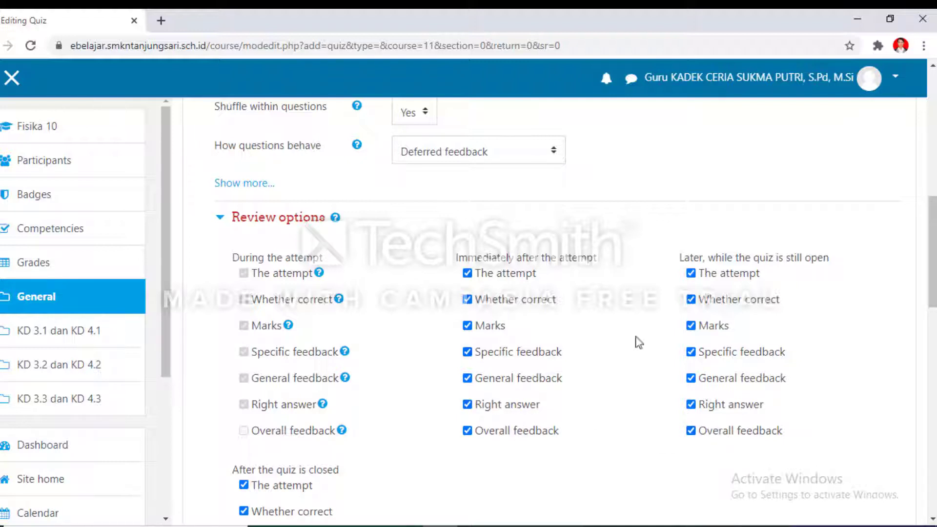
{"action": "left_click", "coordinate": [557, 150]}
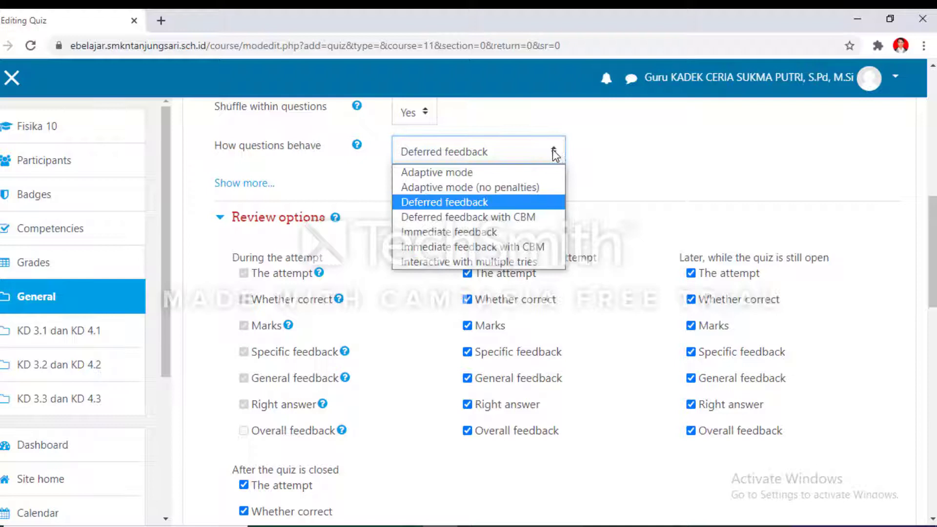
{"action": "left_click", "coordinate": [485, 174]}
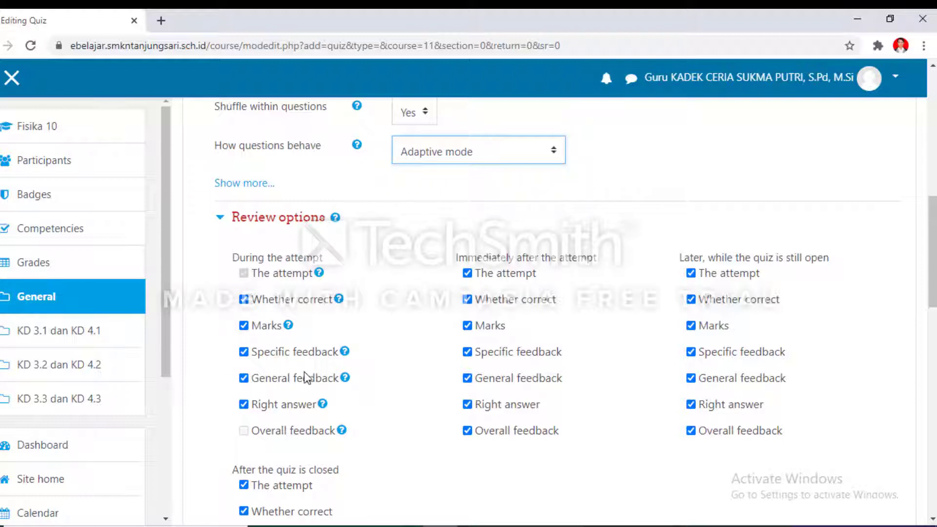
For review during the attempt, disable Whether correct, Marks, Specific feedback, General feedback and Right answer.
{"action": "left_click", "coordinate": [243, 299]}
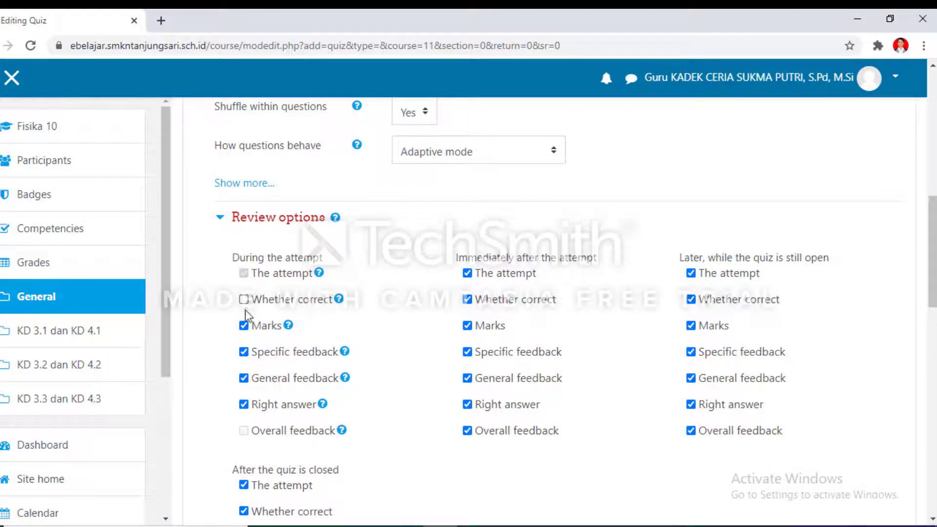
{"action": "left_click", "coordinate": [243, 326]}
{"action": "left_click", "coordinate": [243, 352]}
{"action": "left_click", "coordinate": [243, 379]}
{"action": "left_click", "coordinate": [243, 405]}
For review immediately after the attempt, leave only The attempt and Marks enabled.
{"action": "left_click", "coordinate": [467, 274]}
{"action": "left_click", "coordinate": [468, 272]}
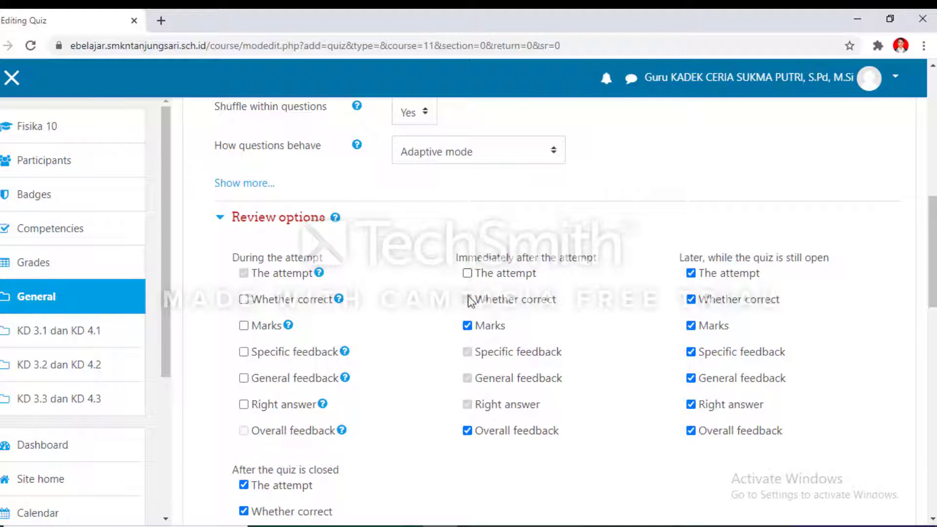
{"action": "left_click", "coordinate": [467, 431]}
{"action": "left_click", "coordinate": [468, 299]}
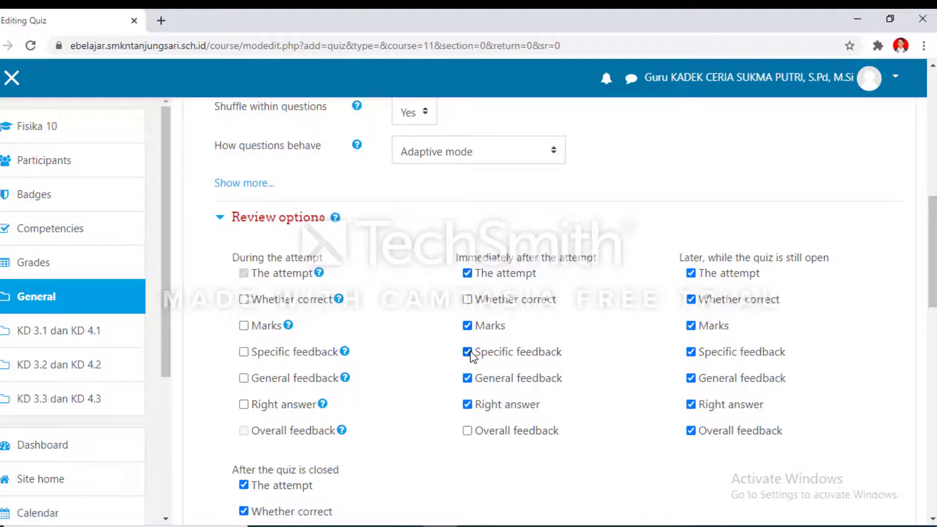
{"action": "left_click", "coordinate": [469, 380]}
{"action": "left_click", "coordinate": [468, 405]}
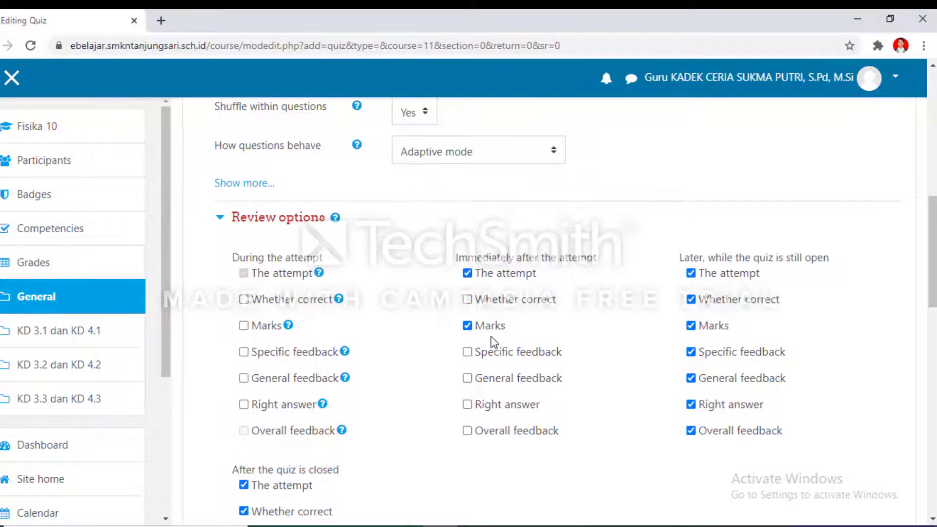
For review later while the quiz is still open, leave only The attempt and Marks enabled.
{"action": "left_click", "coordinate": [691, 273]}
{"action": "left_click", "coordinate": [691, 274]}
{"action": "left_click", "coordinate": [691, 299]}
{"action": "left_click", "coordinate": [691, 352]}
{"action": "left_click", "coordinate": [691, 378]}
{"action": "left_click", "coordinate": [691, 404]}
{"action": "left_click", "coordinate": [691, 430]}
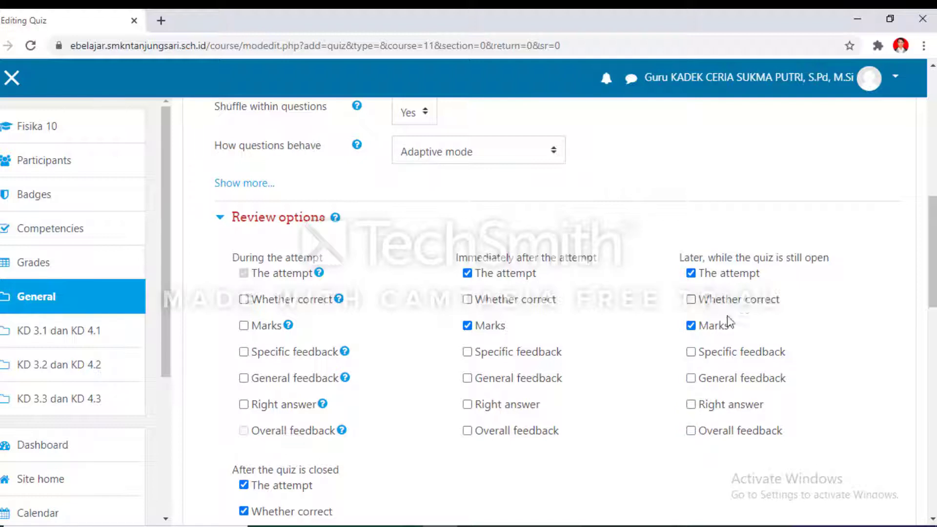
For review after the quiz is closed, leave only The attempt and Marks enabled, and save and display the quiz.
{"action": "left_click_drag", "start_coordinate": [932, 254], "coordinate": [933, 288]}
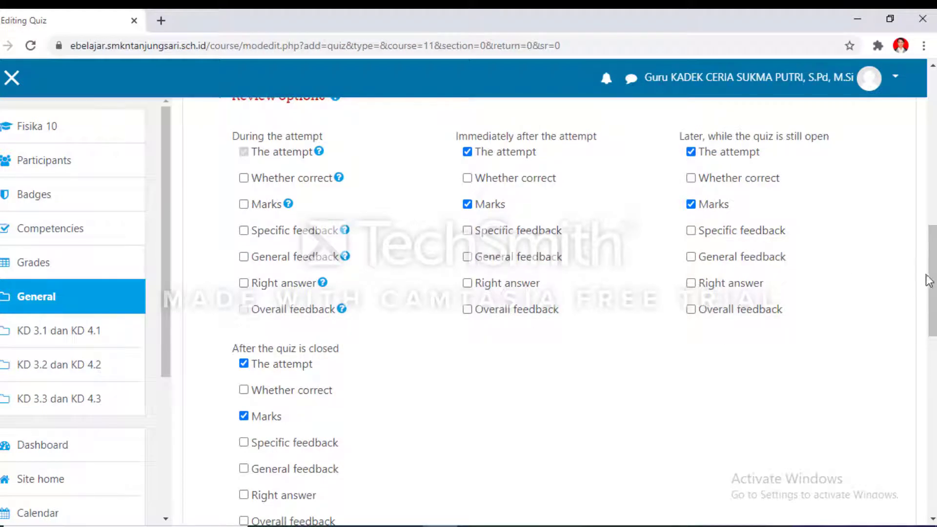
{"action": "left_click_drag", "start_coordinate": [935, 278], "coordinate": [935, 251]}
{"action": "left_click", "coordinate": [283, 208]}
{"action": "scroll", "coordinate": [404, 191], "scroll_direction": "down", "scroll_amount": 1}
{"action": "scroll", "coordinate": [406, 195], "scroll_direction": "down", "scroll_amount": 5}
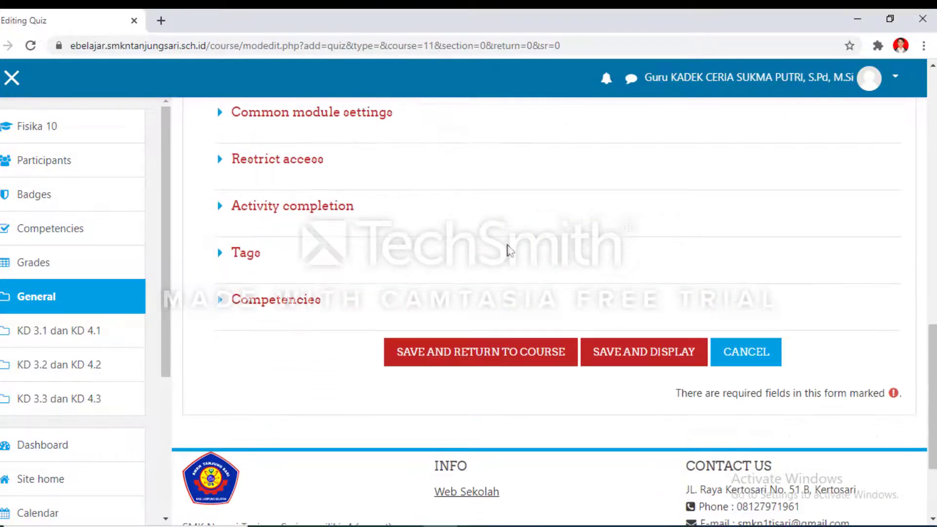
{"action": "left_click", "coordinate": [615, 362]}
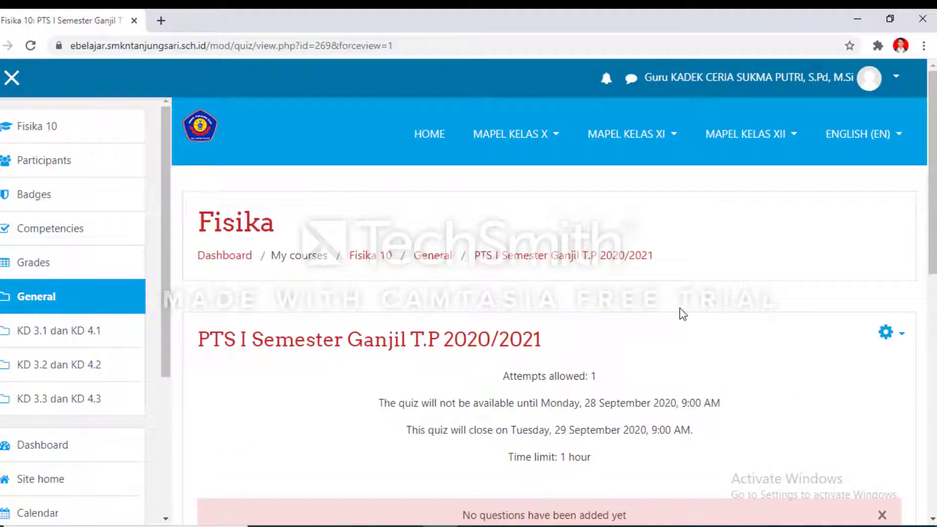
On the quiz's question editing page, set the maximum grade to 100 and enable Shuffle.
{"action": "scroll", "coordinate": [682, 314], "scroll_direction": "down", "scroll_amount": 3}
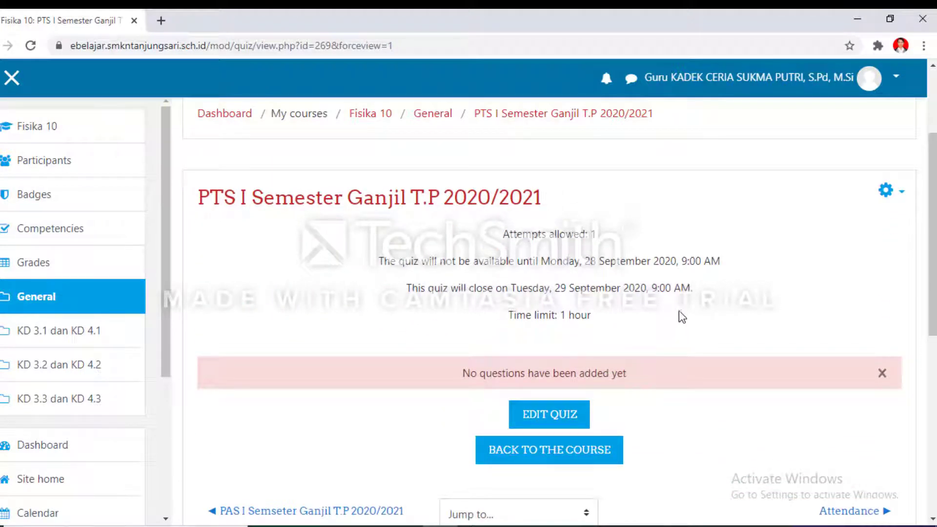
{"action": "left_click", "coordinate": [564, 428]}
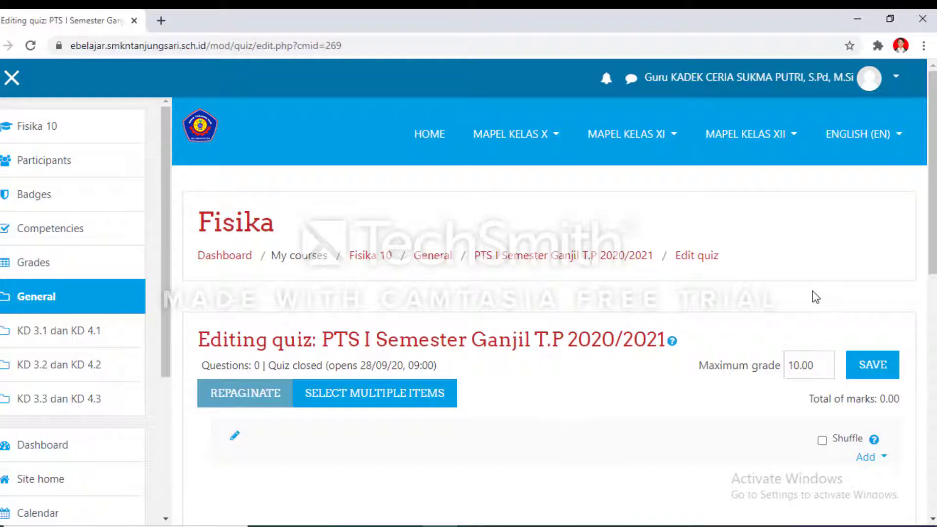
{"action": "left_click_drag", "start_coordinate": [934, 217], "coordinate": [934, 218]}
{"action": "scroll", "coordinate": [936, 240], "scroll_direction": "down", "scroll_amount": 2}
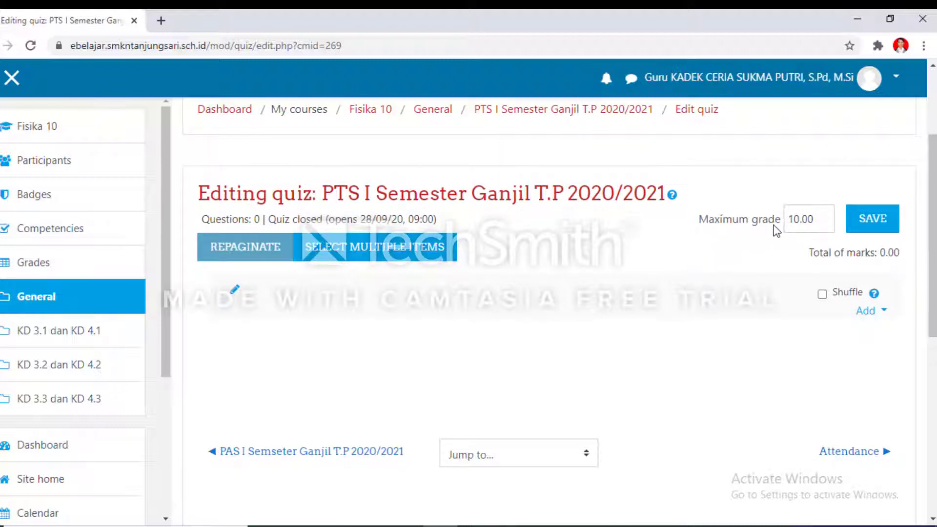
{"action": "scroll", "coordinate": [935, 239], "scroll_direction": "down", "scroll_amount": 1}
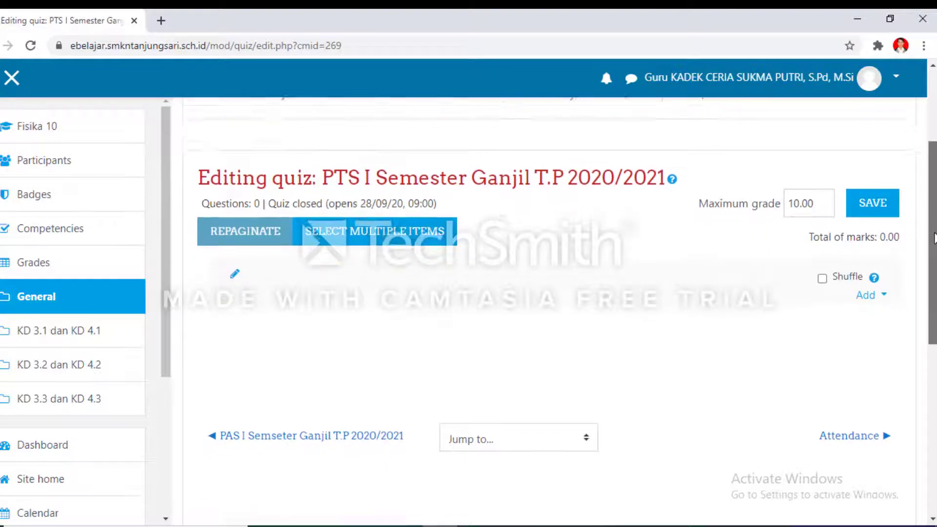
{"action": "left_click", "coordinate": [800, 190]}
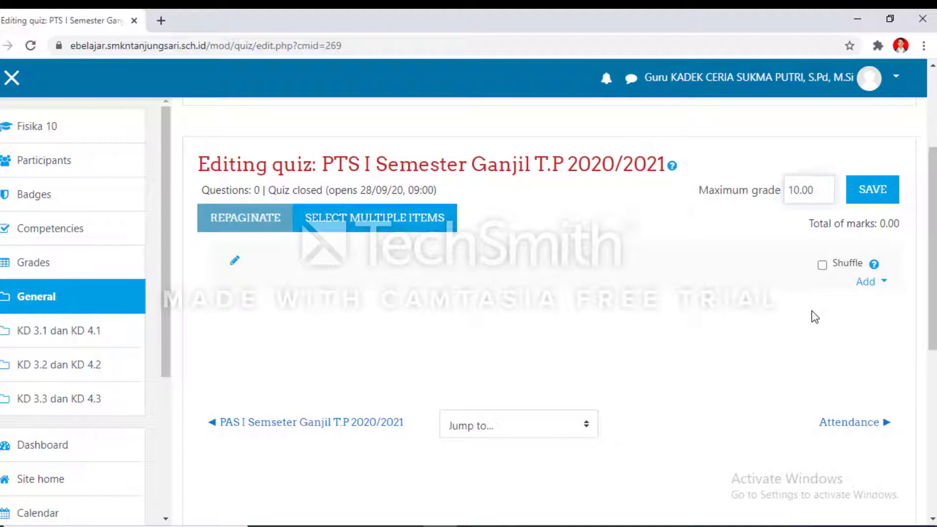
{"action": "type", "text": "0"}
{"action": "left_click", "coordinate": [823, 267]}
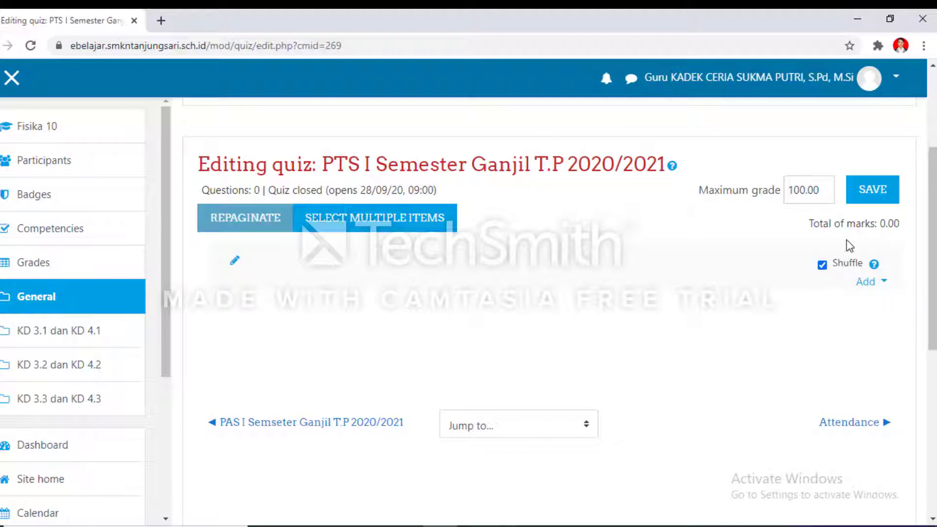
Add a new question of the Multiple choice type to the quiz.
{"action": "left_click", "coordinate": [873, 288]}
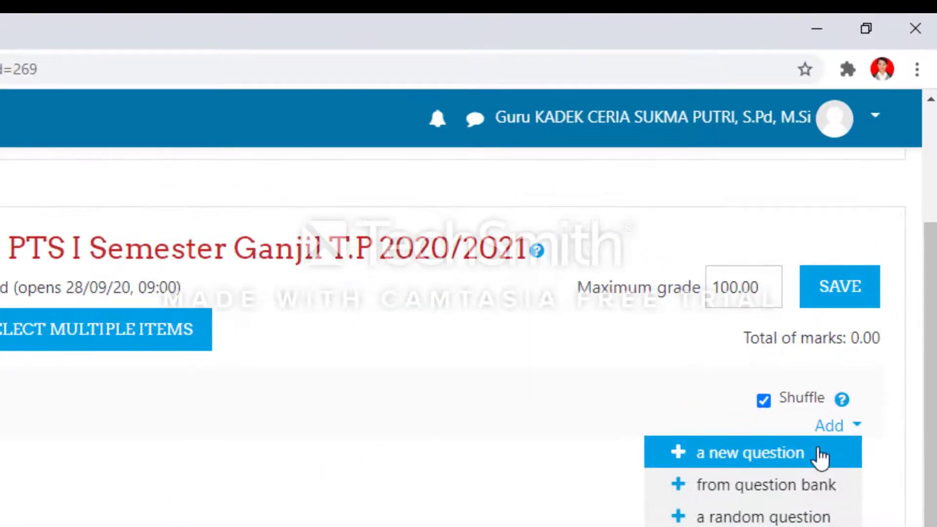
{"action": "left_click", "coordinate": [820, 456]}
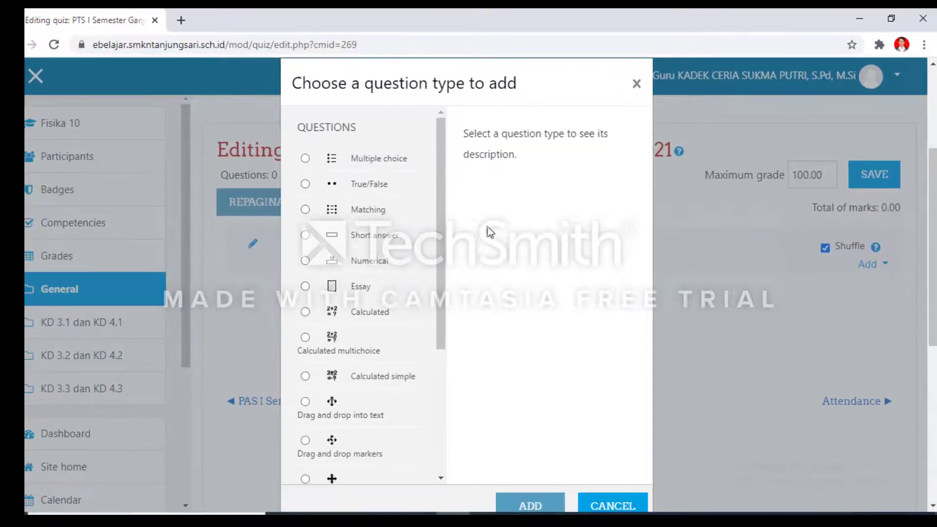
{"action": "left_click_drag", "start_coordinate": [441, 162], "coordinate": [454, 138]}
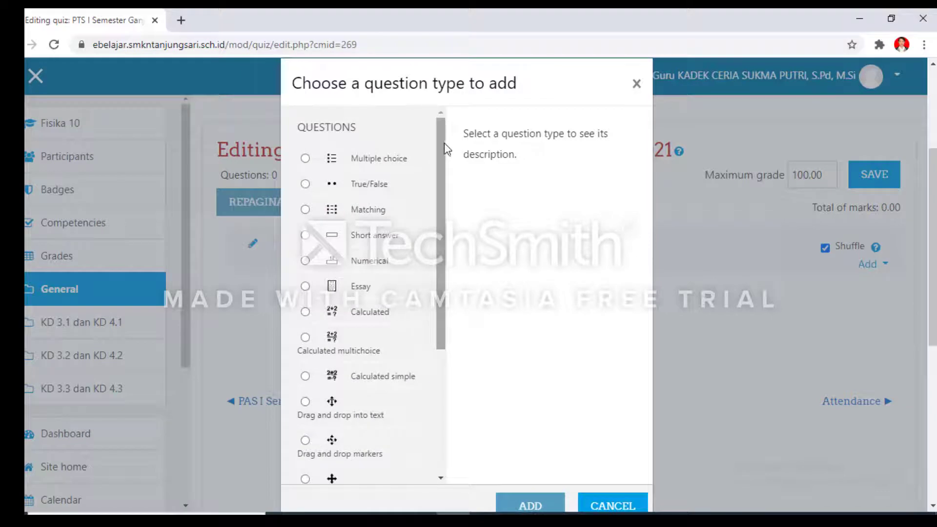
{"action": "left_click", "coordinate": [305, 159]}
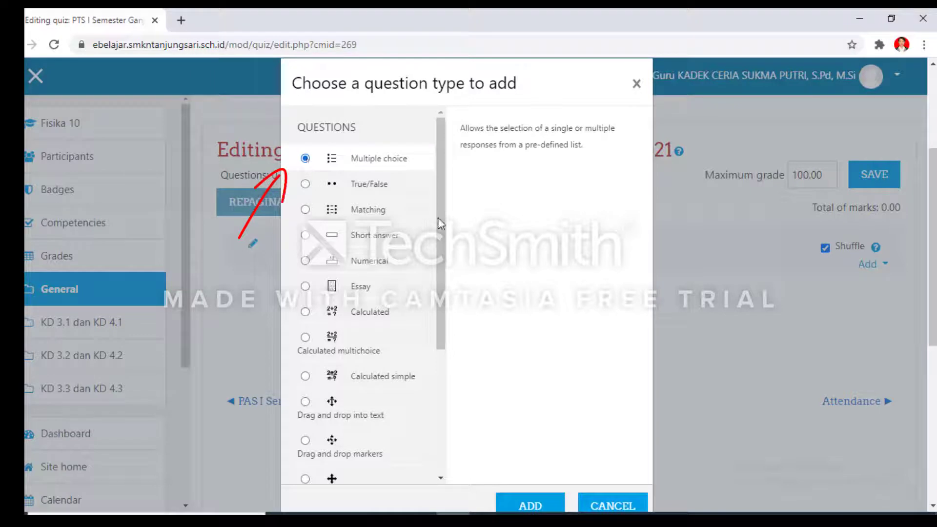
{"action": "left_click", "coordinate": [517, 505]}
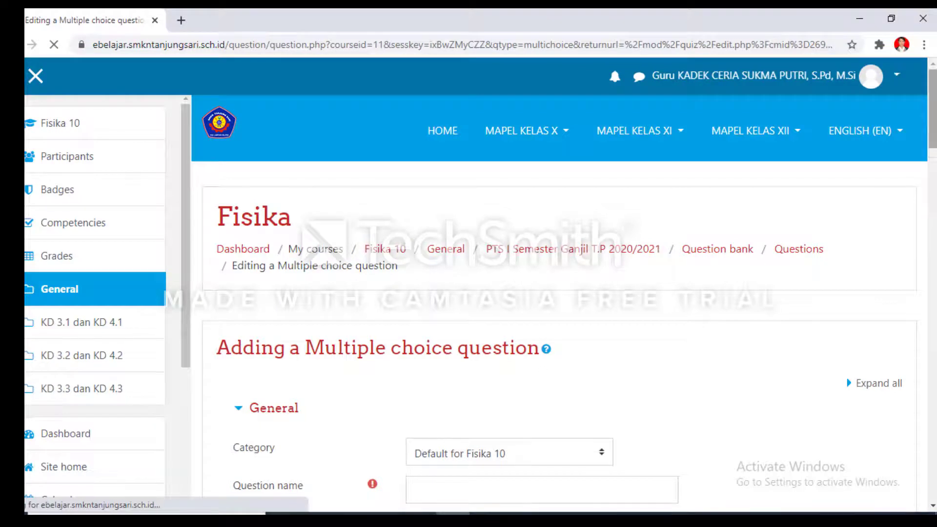
Set the question's category to the default for PTS I Semester Ganjil T.P 2020/2021 and begin the question name with "PTS I".
{"action": "left_click_drag", "start_coordinate": [935, 124], "coordinate": [934, 160]}
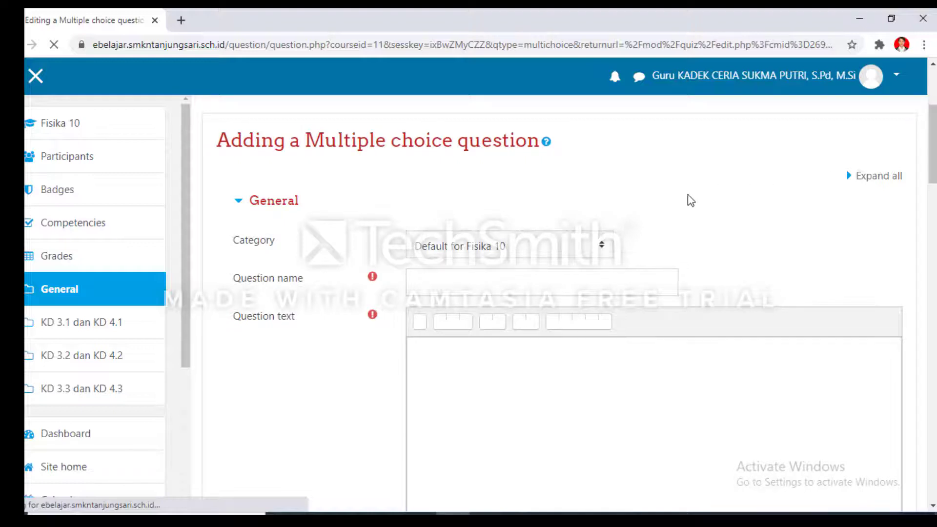
{"action": "left_click", "coordinate": [603, 248]}
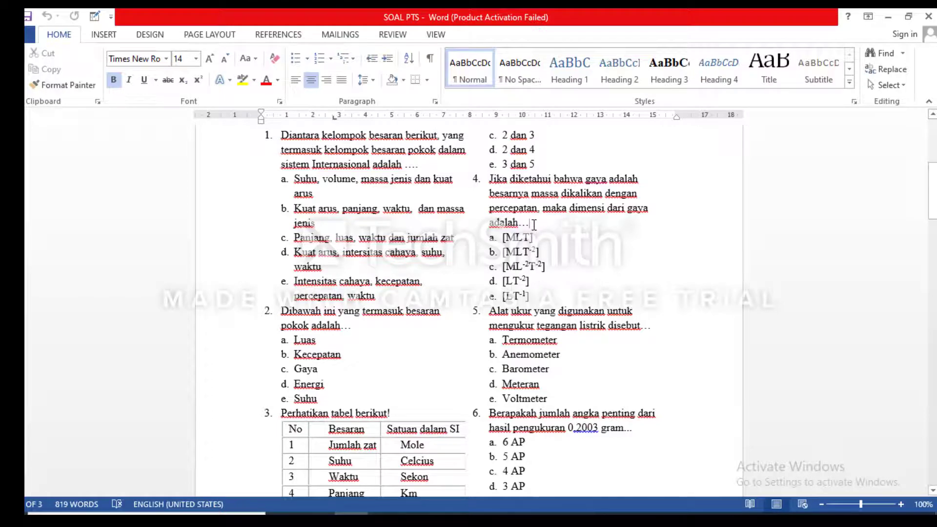
Copy the text of question 4 from the SOAL PTS Word document and paste it into the question name after "PTS I".
{"action": "left_click_drag", "start_coordinate": [533, 224], "coordinate": [502, 190]}
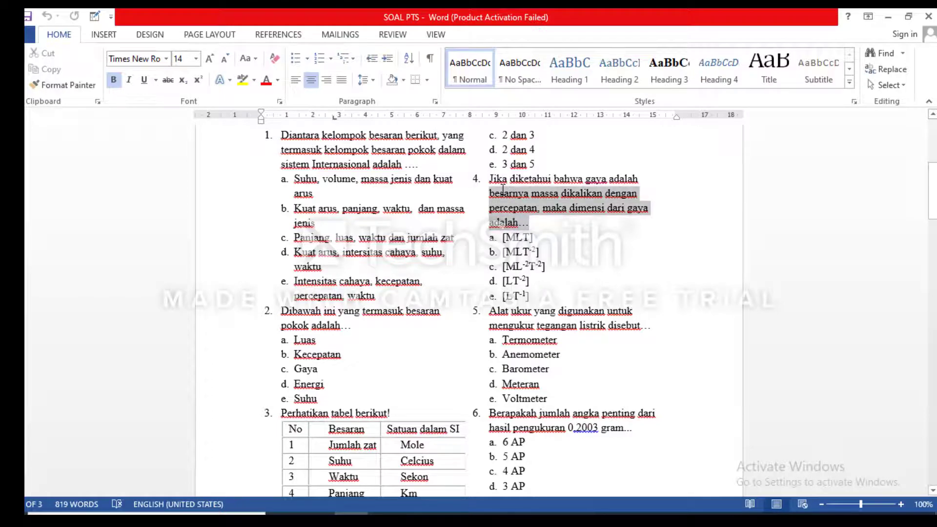
{"action": "left_click", "coordinate": [534, 222]}
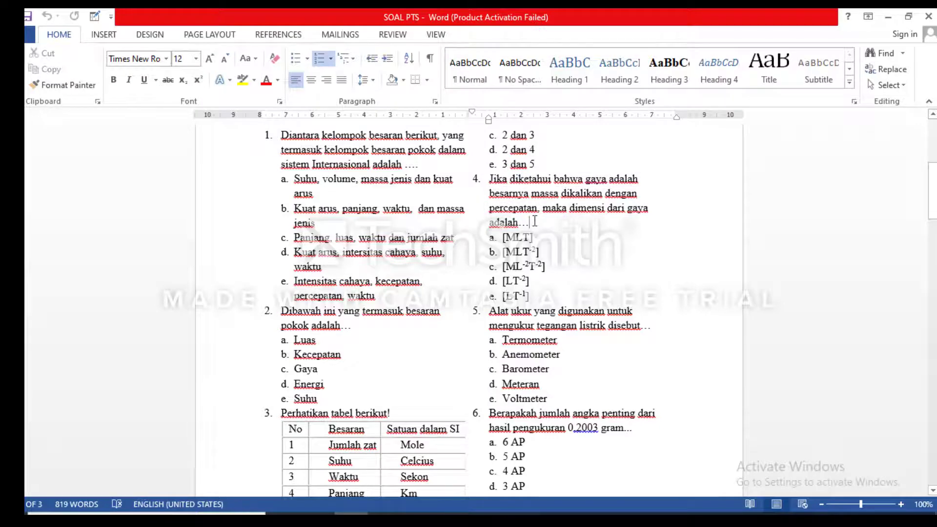
{"action": "left_click_drag", "start_coordinate": [534, 222], "coordinate": [491, 179]}
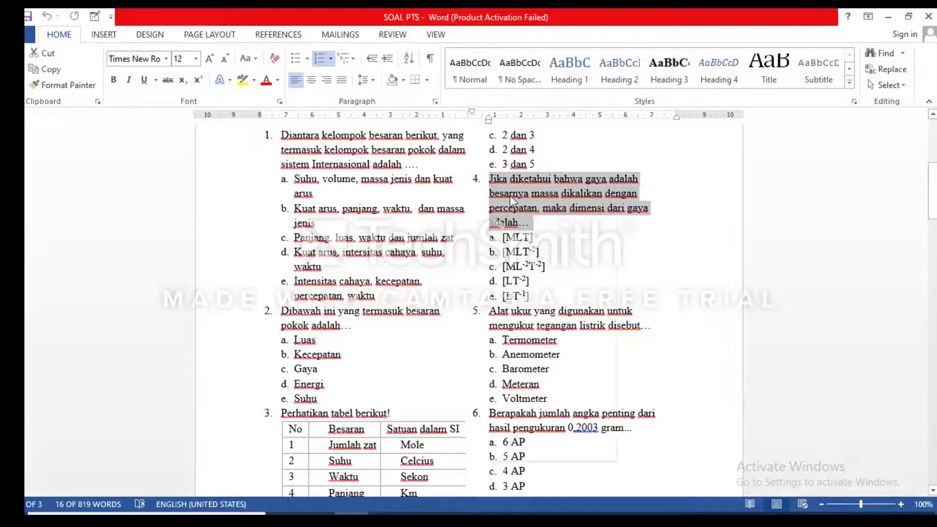
{"action": "right_click", "coordinate": [511, 195]}
{"action": "left_click", "coordinate": [523, 210]}
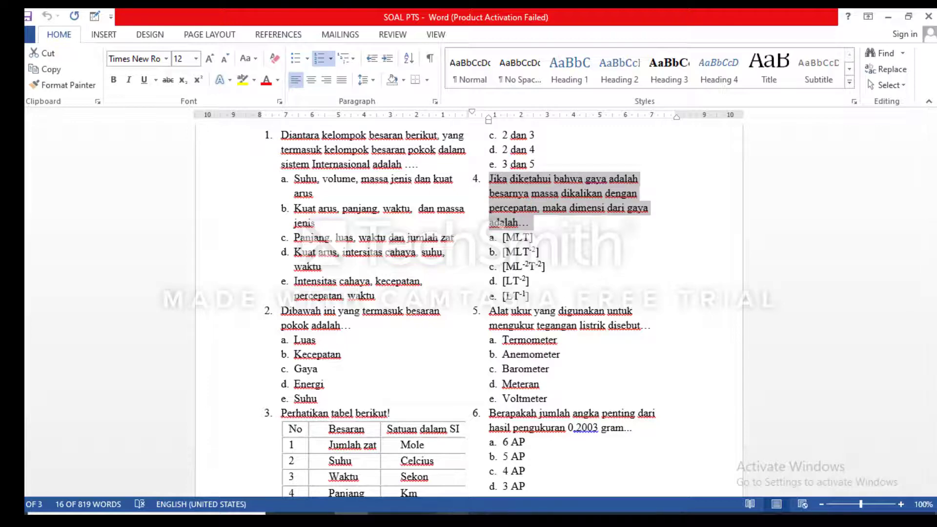
{"action": "left_click", "coordinate": [453, 519]}
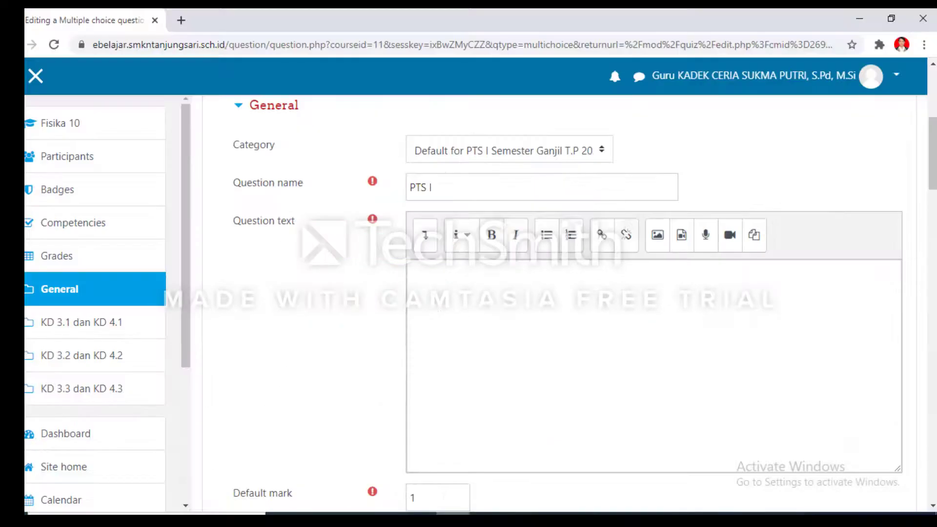
{"action": "right_click", "coordinate": [469, 190]}
{"action": "left_click", "coordinate": [502, 298]}
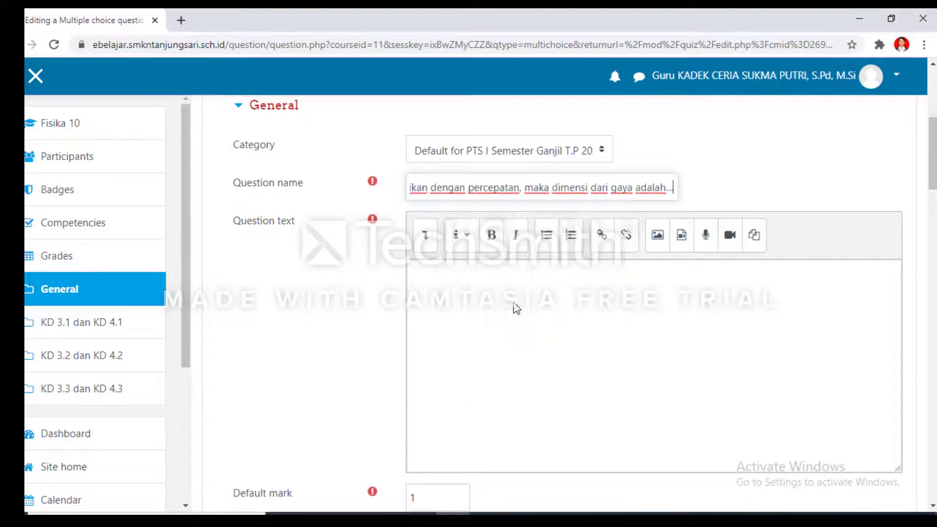
Paste the same sentence into the question text and remove the period and extra spacing after the 4 in the question name.
{"action": "left_click", "coordinate": [505, 277]}
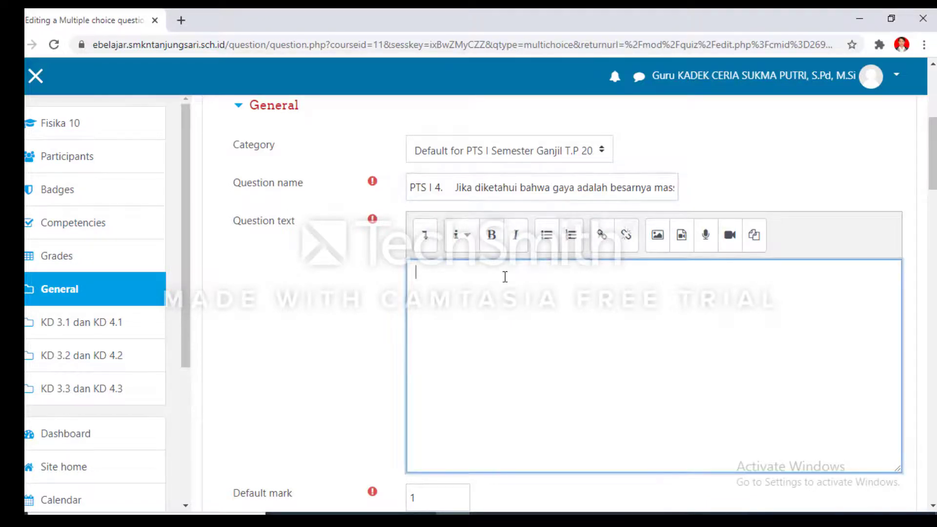
{"action": "right_click", "coordinate": [505, 277]}
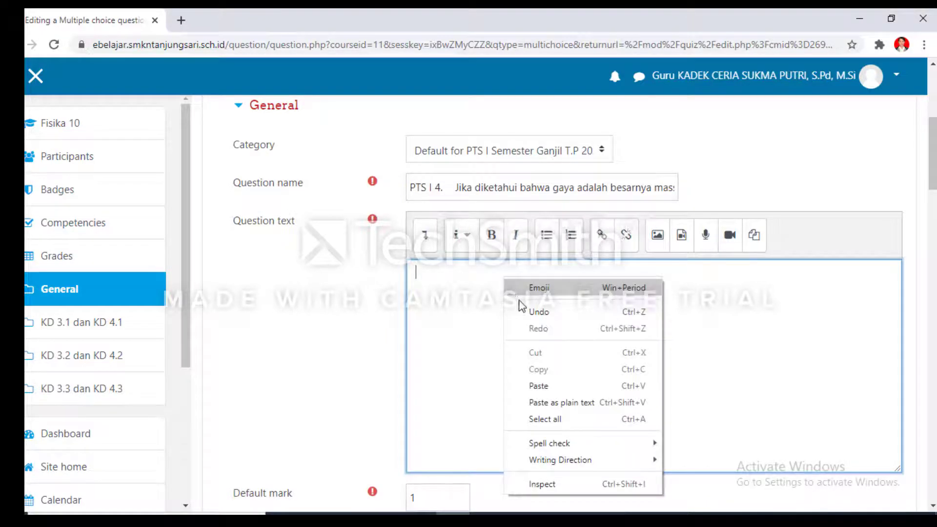
{"action": "left_click", "coordinate": [548, 386]}
{"action": "key", "text": "BackSpace"}
{"action": "key", "text": "BackSpace"}
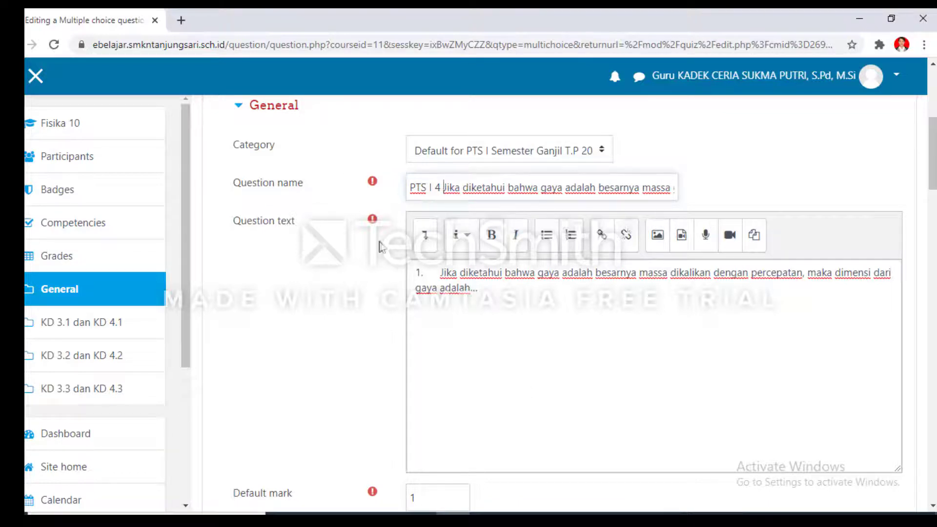
Delete the leading "1." and its spacing from the question text so it starts with "Jika diketahui".
{"action": "left_click", "coordinate": [504, 446]}
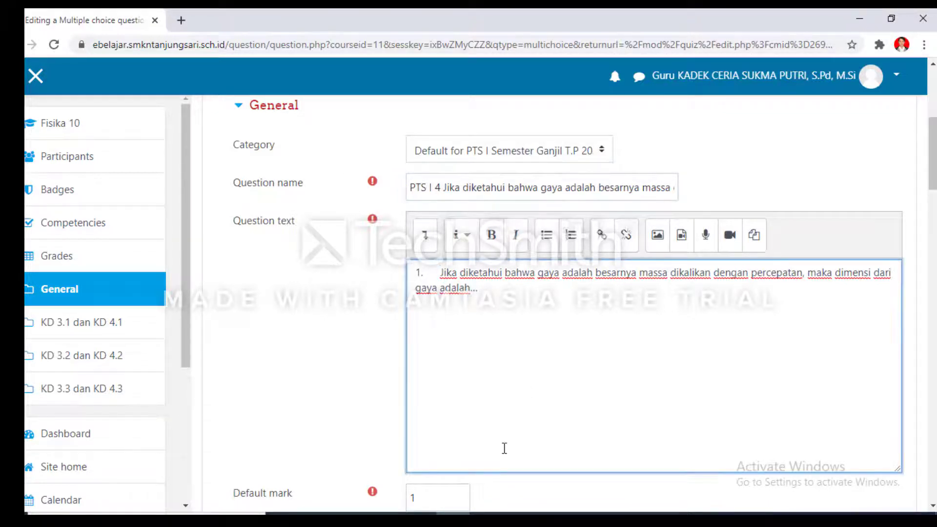
{"action": "key", "text": "BackSpace"}
{"action": "key", "text": "BackSpace"}
{"action": "key", "text": "BackSpace"}
{"action": "key", "text": "BackSpace"}
{"action": "key", "text": "BackSpace"}
{"action": "key", "text": "BackSpace"}
{"action": "key", "text": "BackSpace"}
{"action": "key", "text": "BackSpace"}
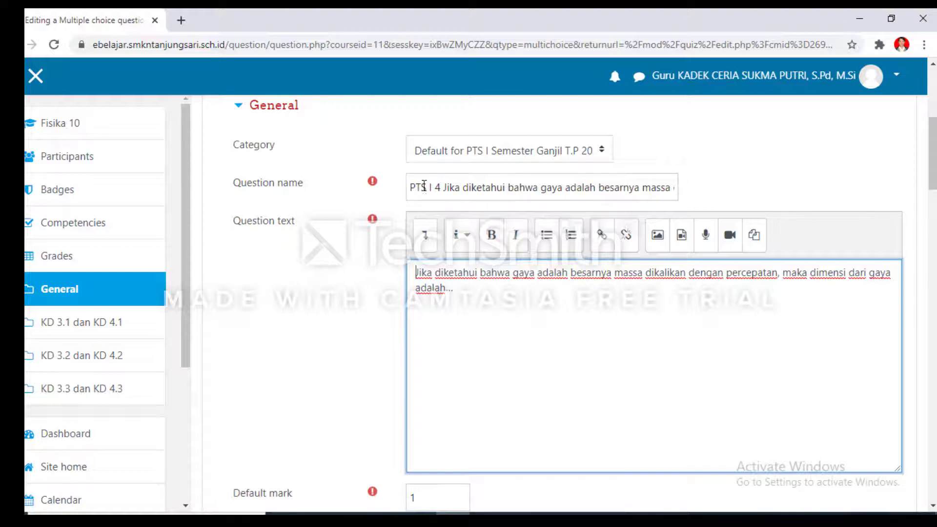
Remove the number 4 from the question name so it starts with "PTS I Jika diketahui".
{"action": "left_click_drag", "start_coordinate": [443, 188], "coordinate": [440, 188]}
{"action": "key", "text": "BackSpace"}
{"action": "key", "text": "BackSpace"}
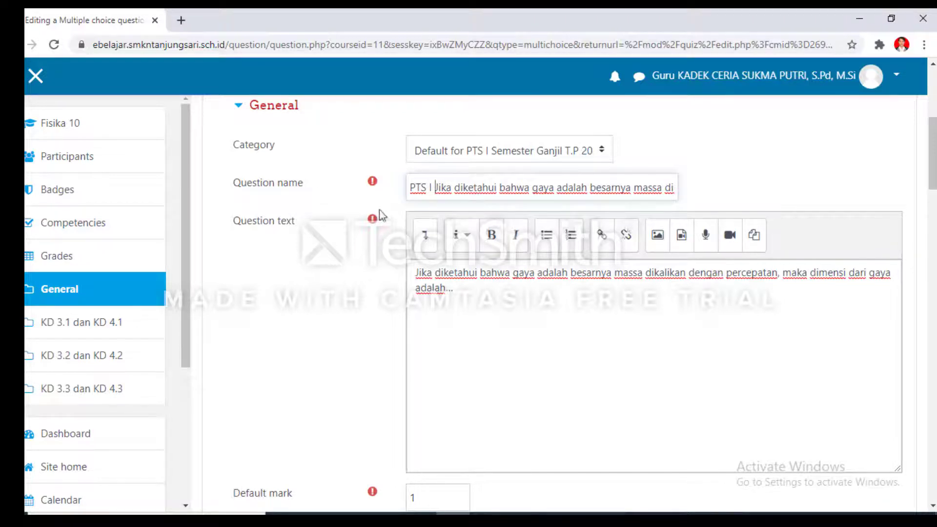
Set the question to accept One answer only.
{"action": "left_click", "coordinate": [464, 292]}
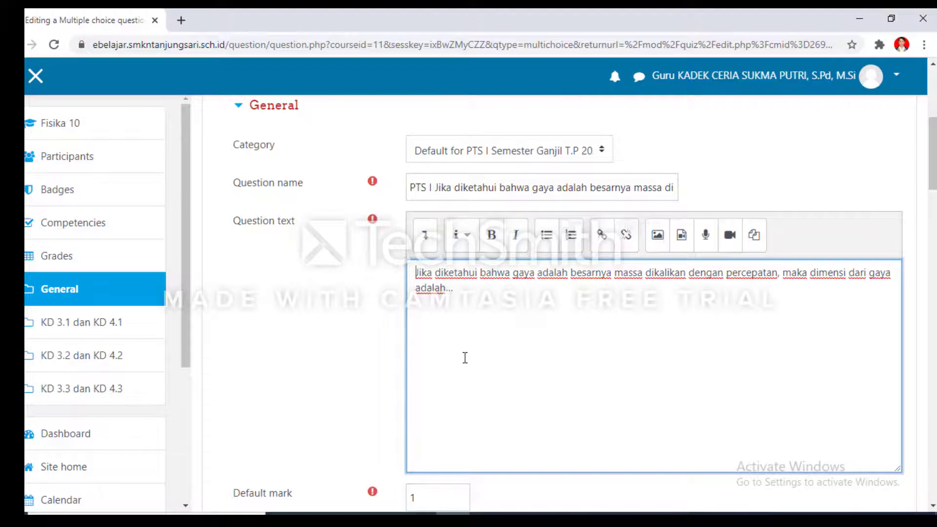
{"action": "scroll", "coordinate": [465, 356], "scroll_direction": "down", "scroll_amount": 1}
{"action": "left_click", "coordinate": [483, 221]}
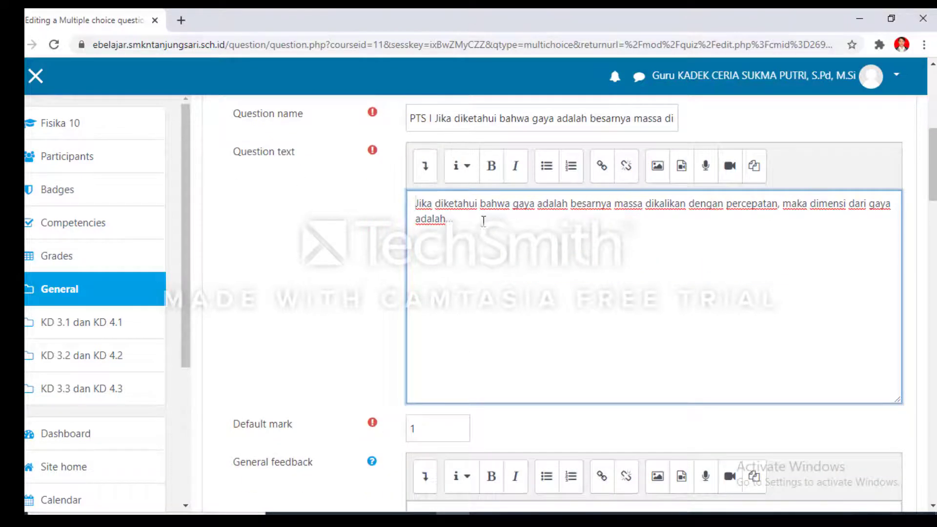
{"action": "scroll", "coordinate": [434, 274], "scroll_direction": "down", "scroll_amount": 1}
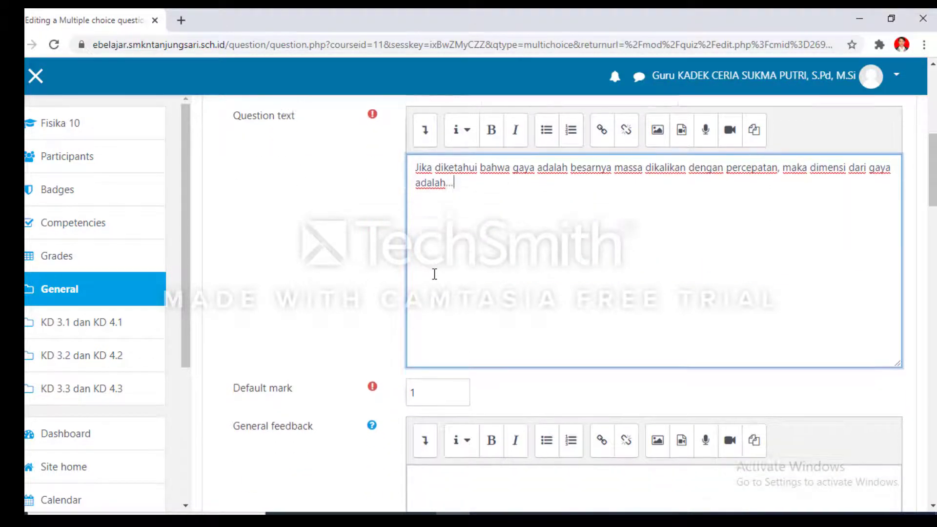
{"action": "scroll", "coordinate": [435, 273], "scroll_direction": "down", "scroll_amount": 4}
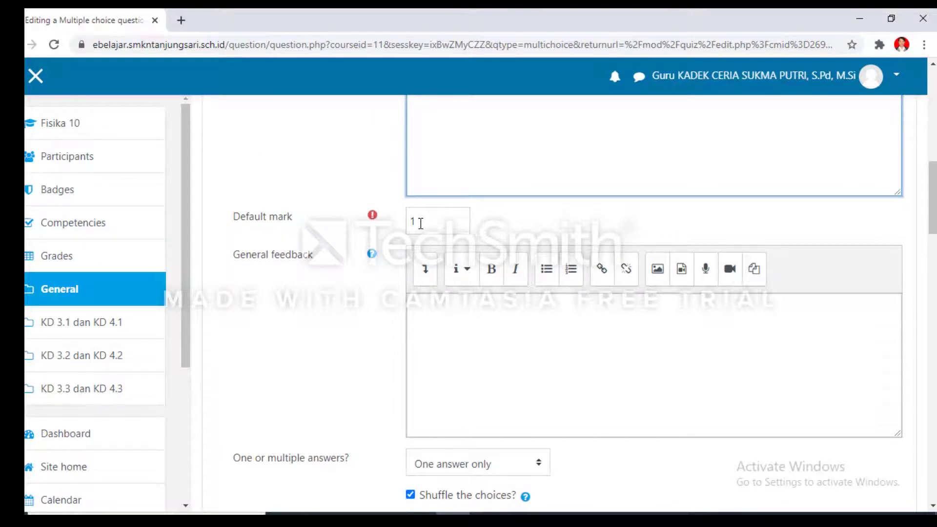
{"action": "scroll", "coordinate": [420, 222], "scroll_direction": "down", "scroll_amount": 2}
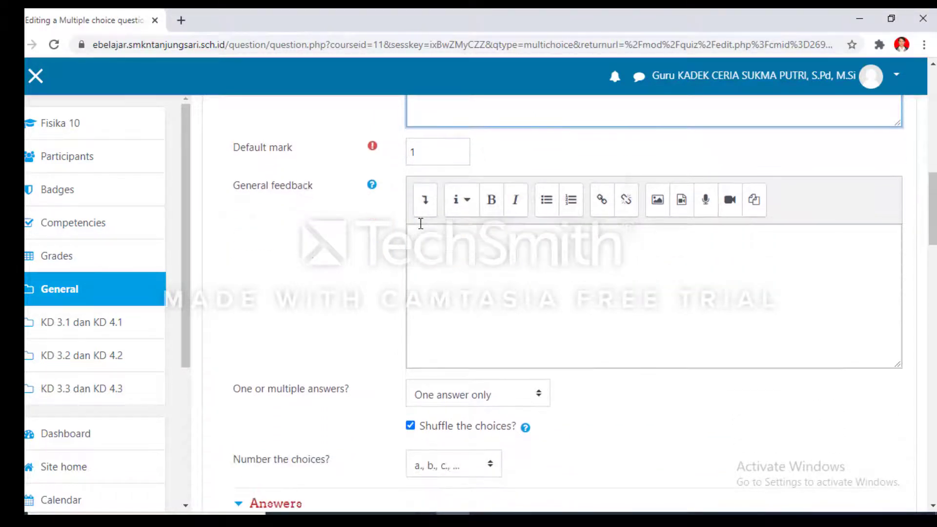
{"action": "scroll", "coordinate": [483, 243], "scroll_direction": "down", "scroll_amount": 4}
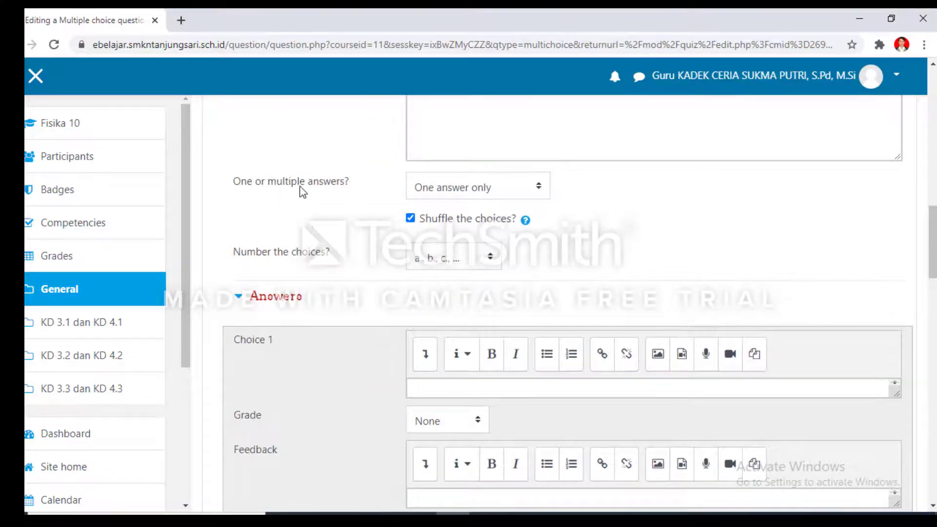
{"action": "left_click", "coordinate": [539, 187]}
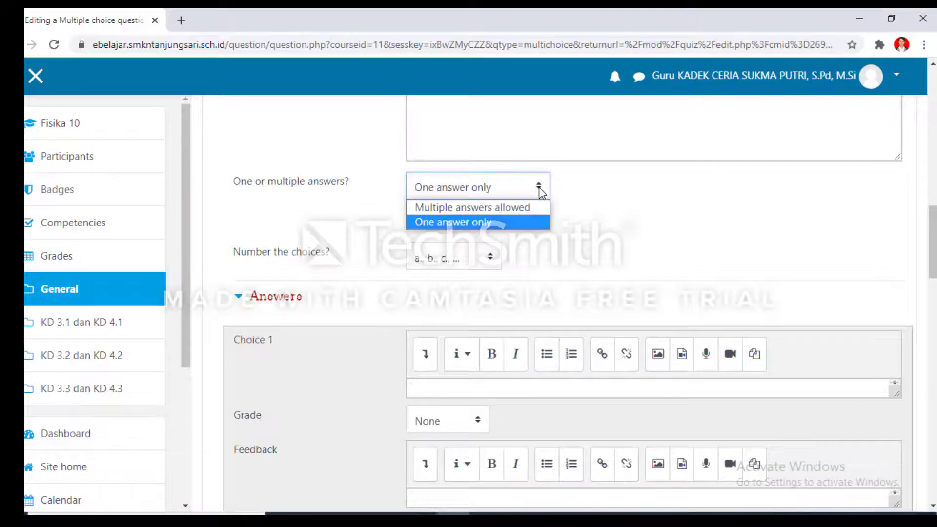
{"action": "left_click", "coordinate": [464, 222]}
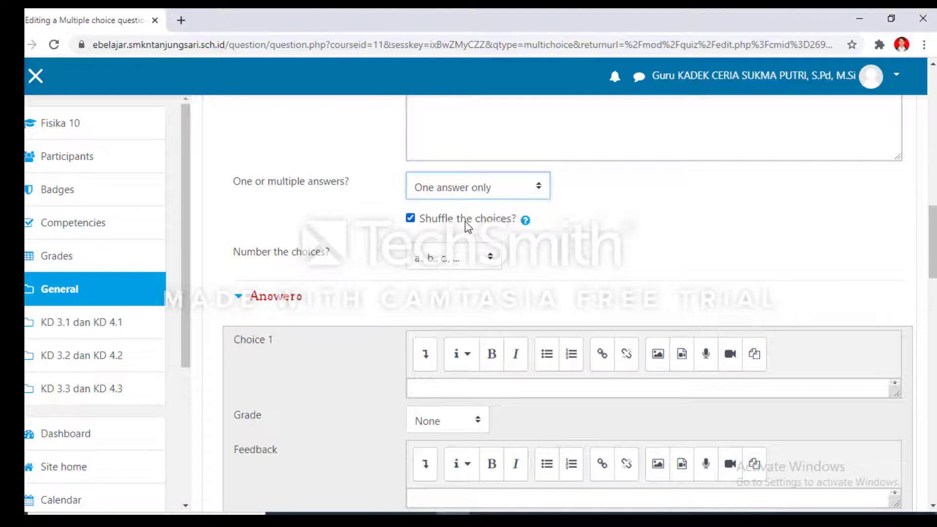
Keep Shuffle the choices enabled and number the choices as a., b., c., ...
{"action": "left_click", "coordinate": [413, 221]}
{"action": "left_click", "coordinate": [413, 221]}
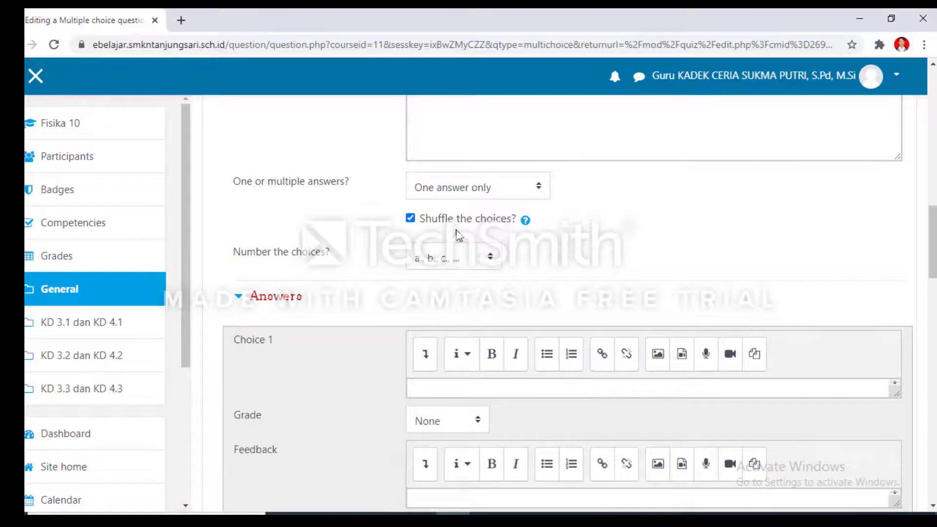
{"action": "scroll", "coordinate": [499, 233], "scroll_direction": "down", "scroll_amount": 1}
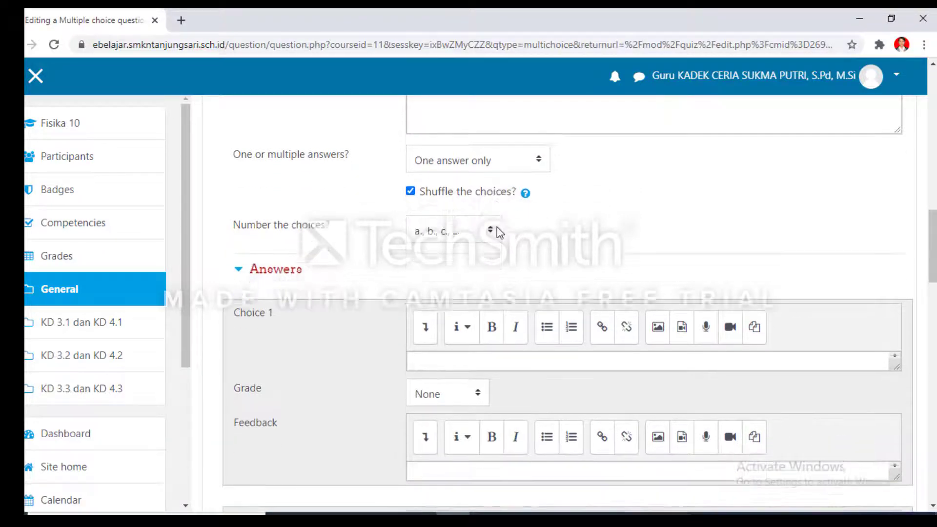
{"action": "left_click", "coordinate": [490, 230]}
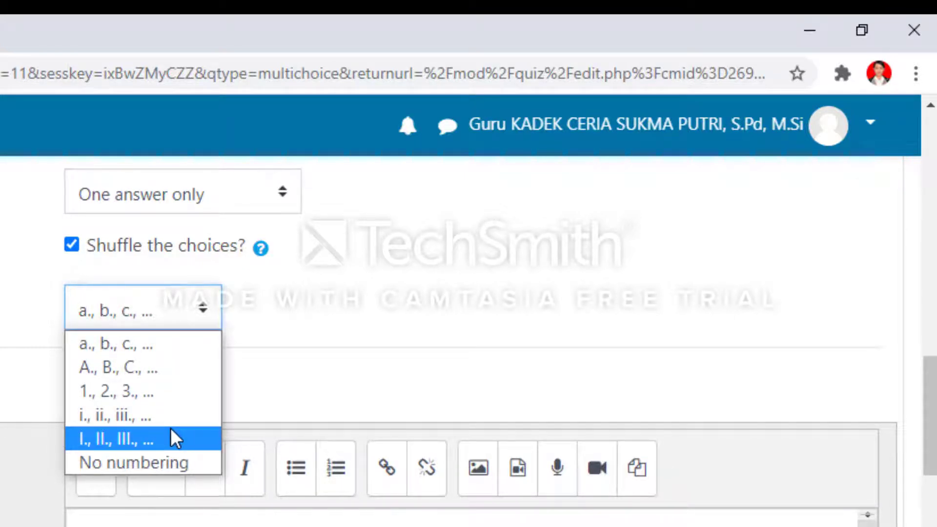
{"action": "left_click", "coordinate": [167, 344]}
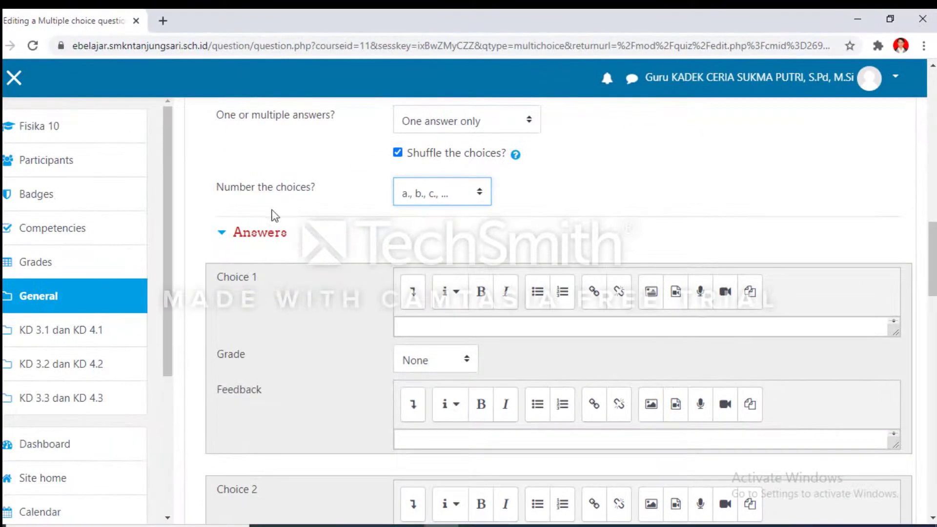
Copy answer a of question 4, [MLT], from the Word document and paste it into Choice 1.
{"action": "scroll", "coordinate": [374, 251], "scroll_direction": "down", "scroll_amount": 3}
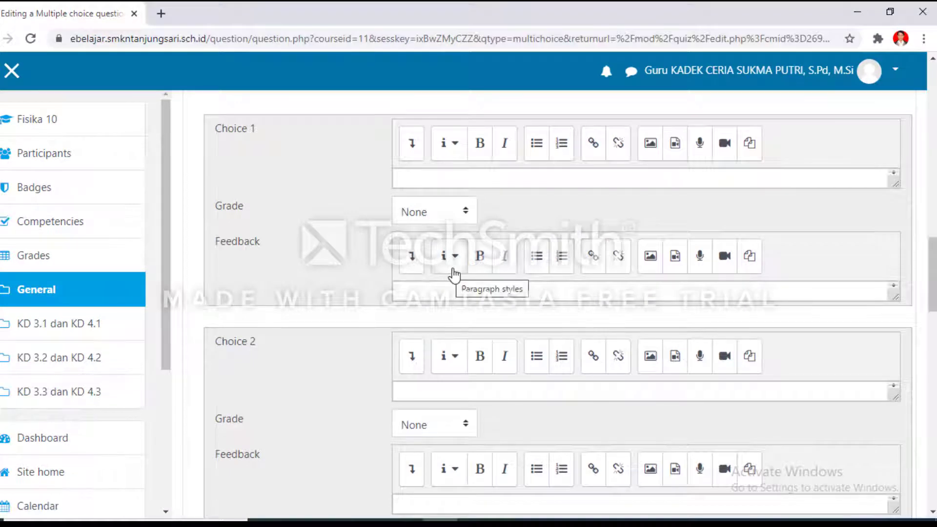
{"action": "left_click", "coordinate": [336, 523]}
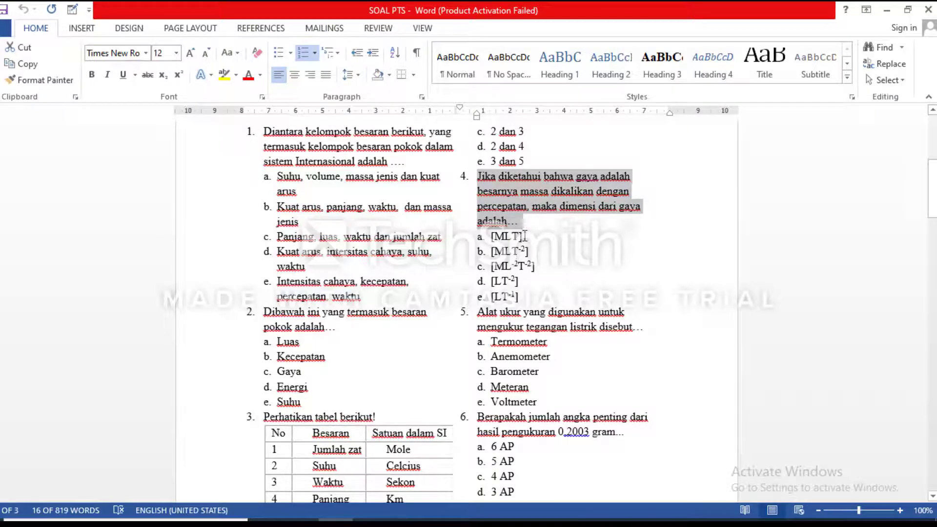
{"action": "left_click_drag", "start_coordinate": [524, 237], "coordinate": [488, 236]}
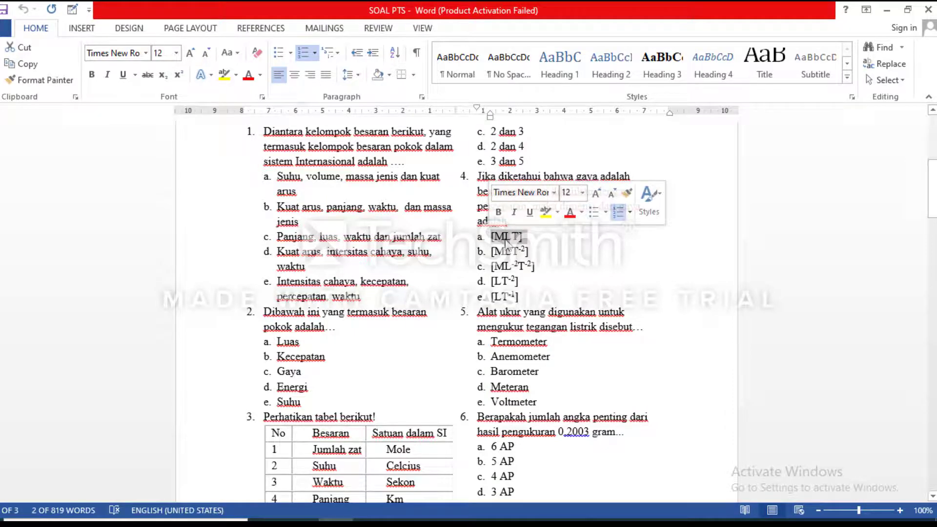
{"action": "key", "text": "ctrl+c"}
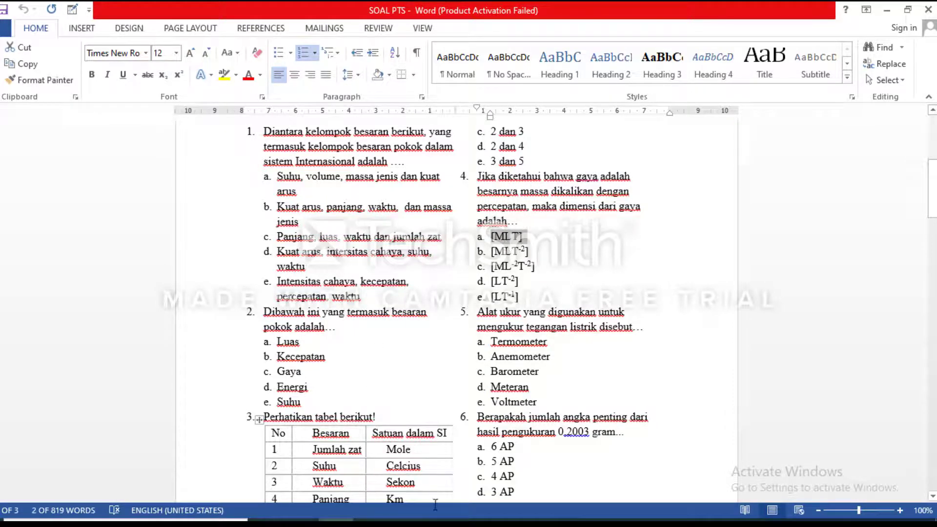
{"action": "left_click", "coordinate": [439, 523]}
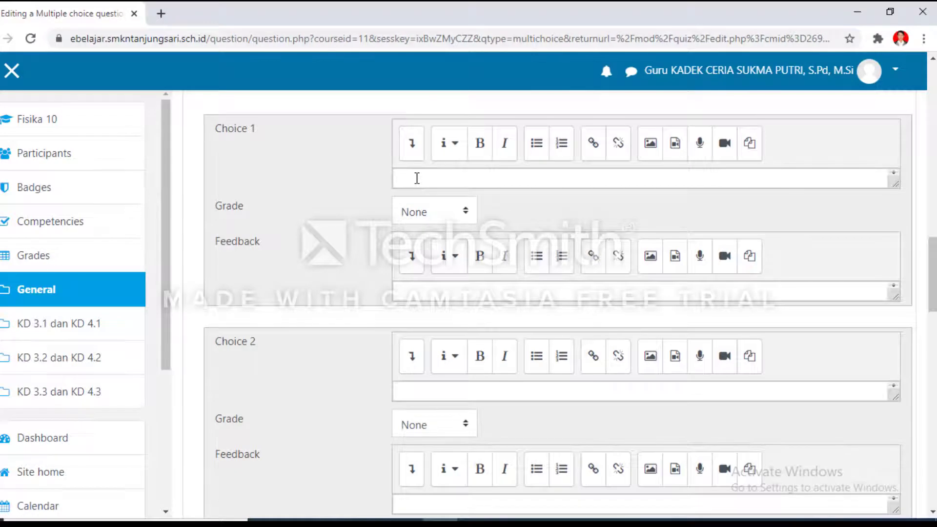
{"action": "left_click", "coordinate": [418, 178]}
{"action": "key", "text": "ctrl+v"}
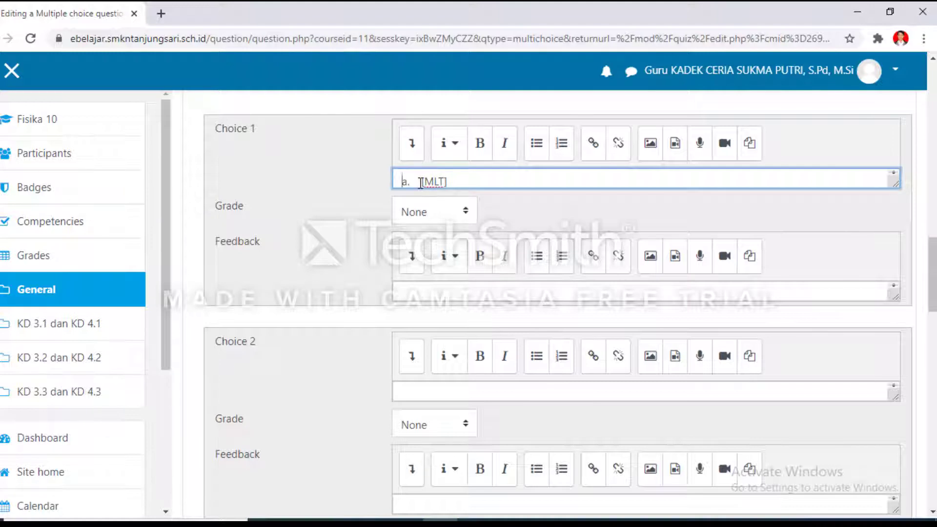
Delete the leading "a." and its spacing from Choice 1, leaving only [MLT].
{"action": "key", "text": "BackSpace"}
{"action": "key", "text": "BackSpace"}
{"action": "key", "text": "BackSpace"}
{"action": "key", "text": "BackSpace"}
Set the grade of Choice 1 to None, since [MLT] is a wrong answer.
{"action": "left_click", "coordinate": [468, 212]}
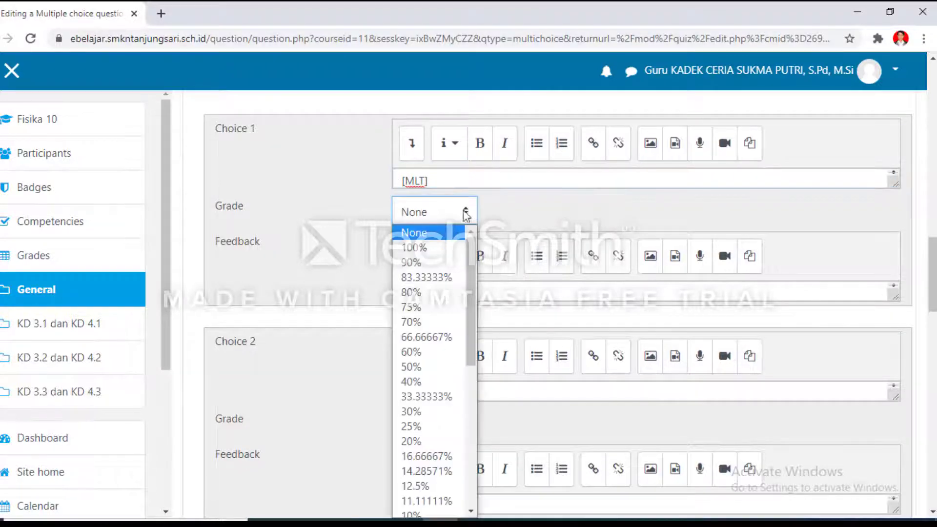
{"action": "left_click", "coordinate": [428, 249]}
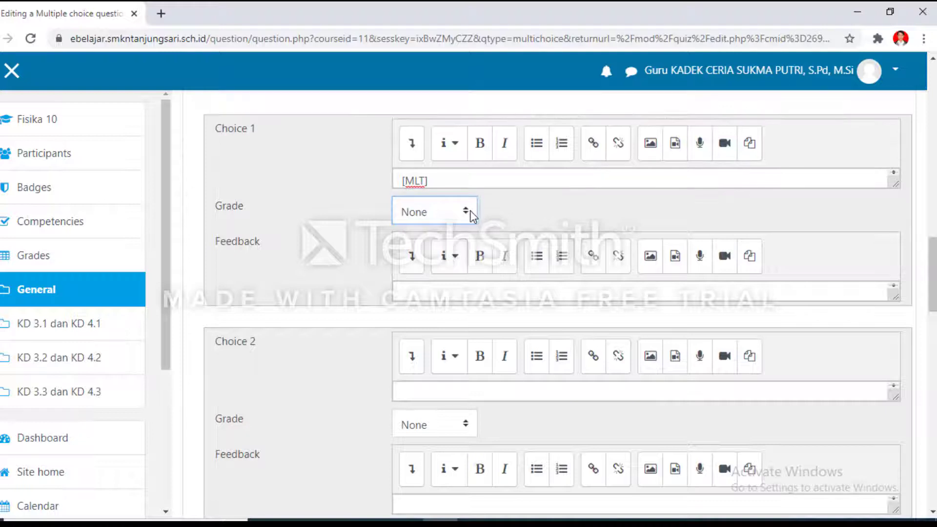
{"action": "left_click", "coordinate": [470, 216]}
{"action": "left_click", "coordinate": [452, 238]}
{"action": "scroll", "coordinate": [511, 209], "scroll_direction": "down", "scroll_amount": 1}
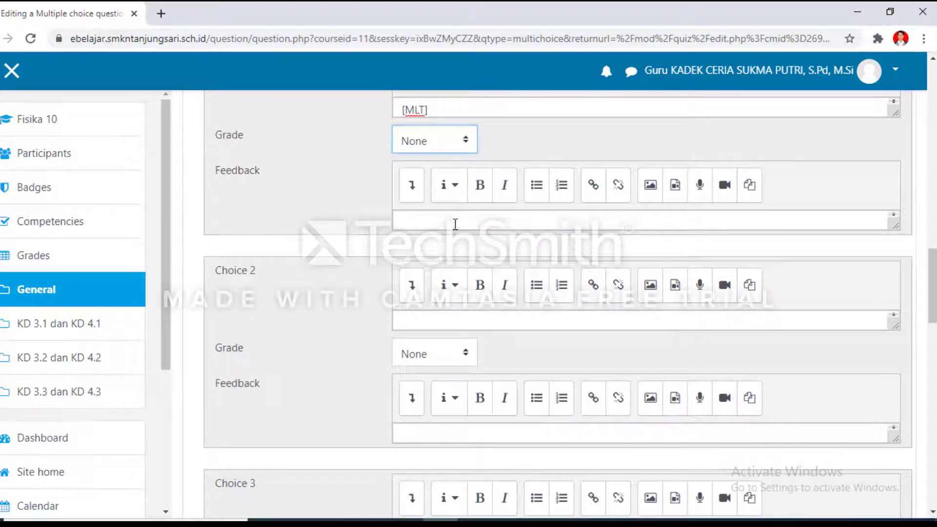
Copy answer b of question 4, [MLT-2], from the Word document and paste it into Choice 2.
{"action": "scroll", "coordinate": [410, 280], "scroll_direction": "down", "scroll_amount": 2}
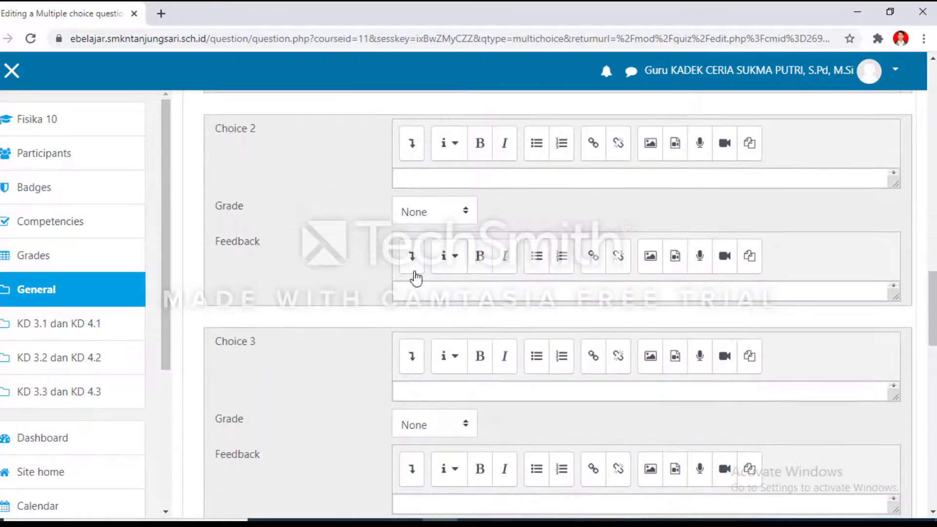
{"action": "left_click", "coordinate": [421, 178]}
{"action": "left_click", "coordinate": [335, 521]}
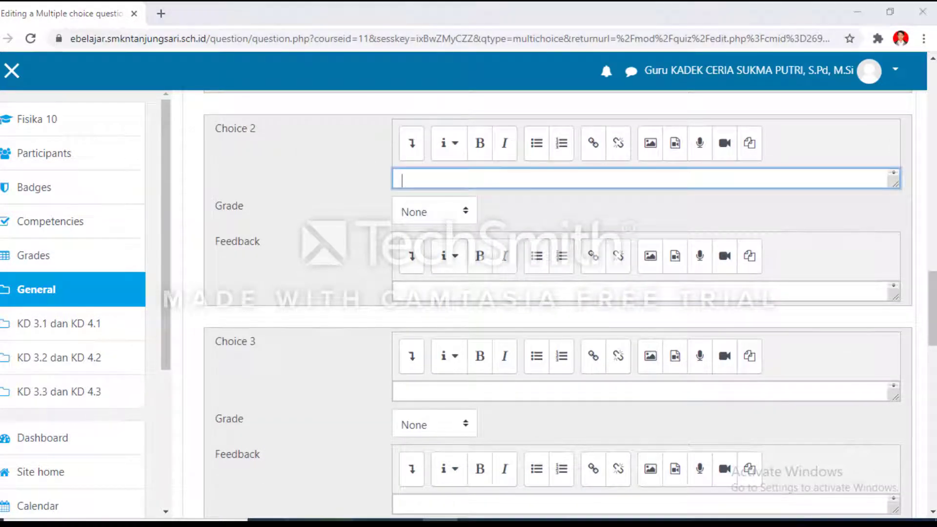
{"action": "left_click_drag", "start_coordinate": [531, 254], "coordinate": [483, 263]}
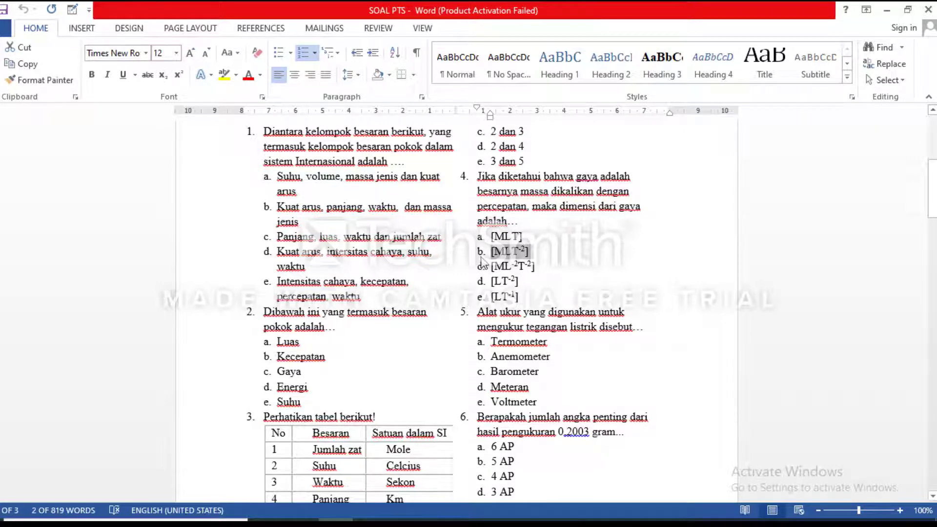
{"action": "left_click", "coordinate": [442, 521]}
{"action": "key", "text": "ctrl+v"}
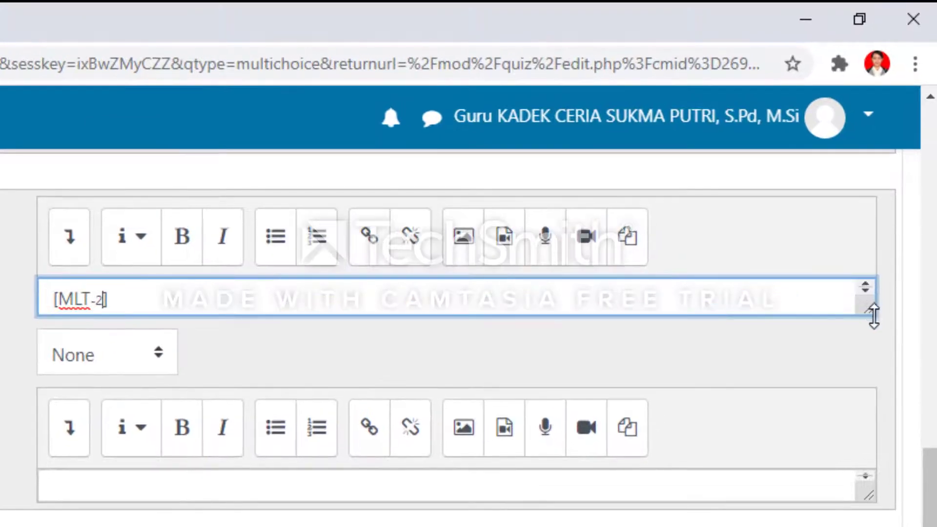
Enlarge the Choice 2 text box and expand its editor to show all formatting tools.
{"action": "left_click_drag", "start_coordinate": [874, 316], "coordinate": [874, 331]}
{"action": "scroll", "coordinate": [155, 483], "scroll_direction": "up", "scroll_amount": 2}
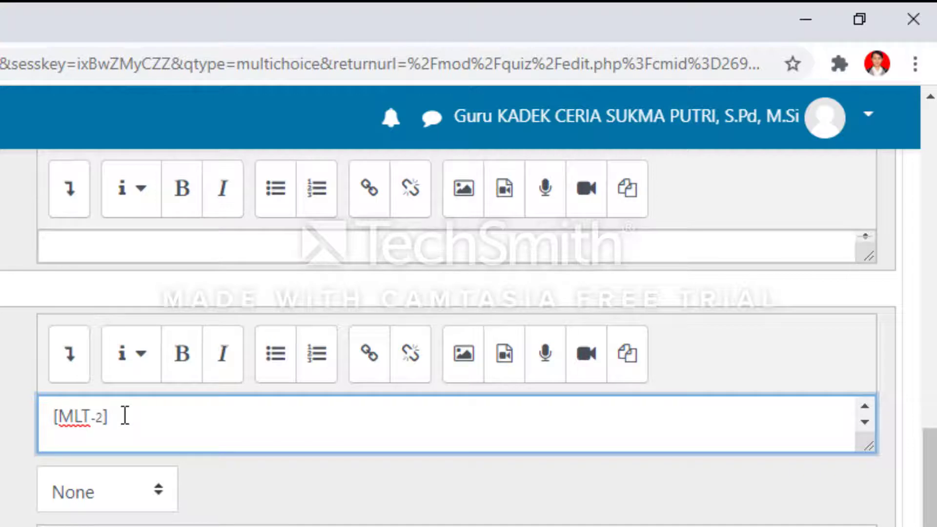
{"action": "left_click", "coordinate": [83, 369]}
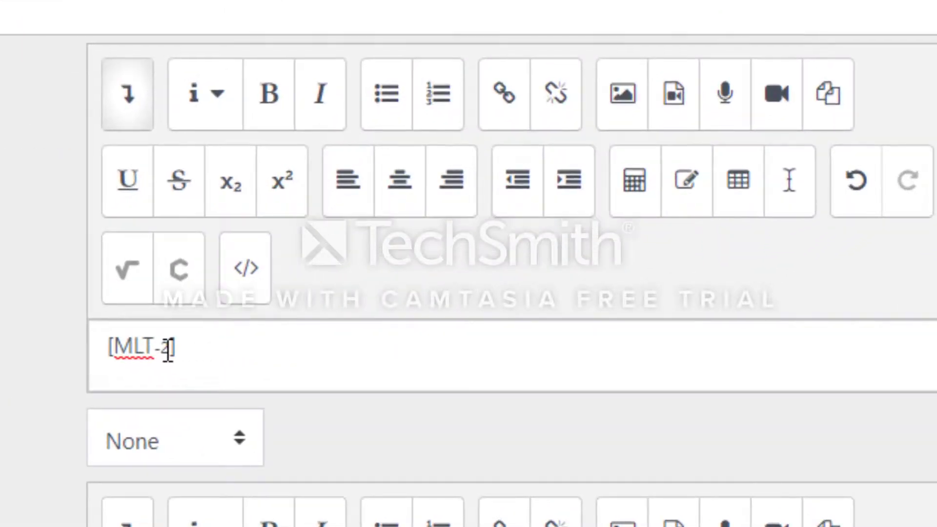
Replace the plain exponent in Choice 2 with a superscript -2 before the closing bracket.
{"action": "left_click", "coordinate": [168, 350]}
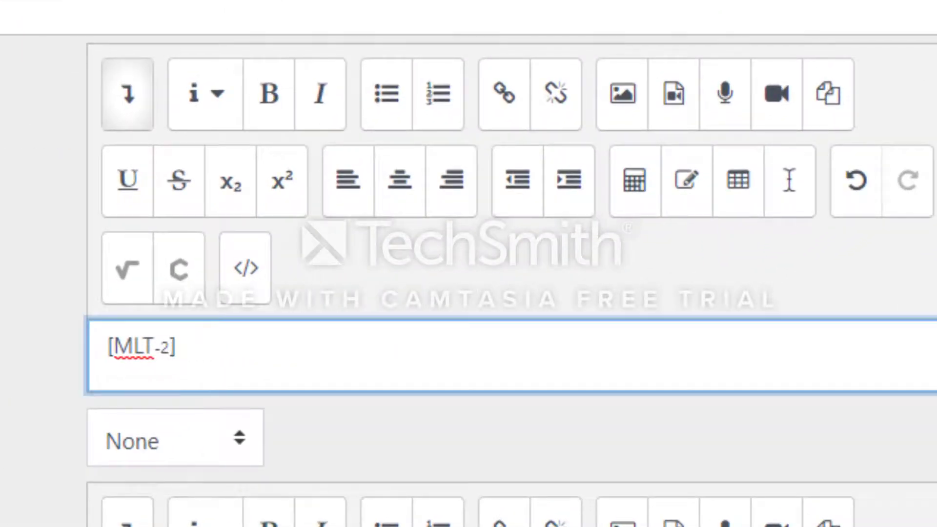
{"action": "key", "text": "BackSpace"}
{"action": "key", "text": "BackSpace"}
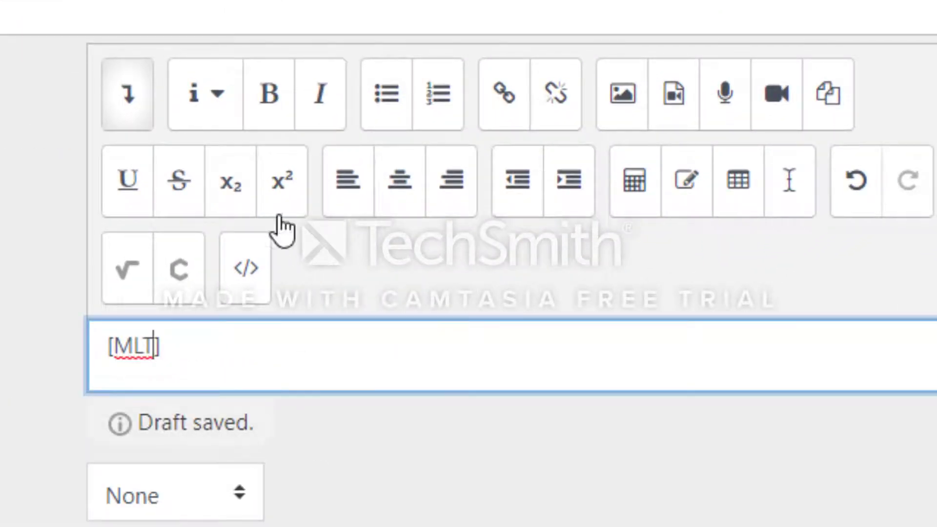
{"action": "left_click", "coordinate": [280, 198]}
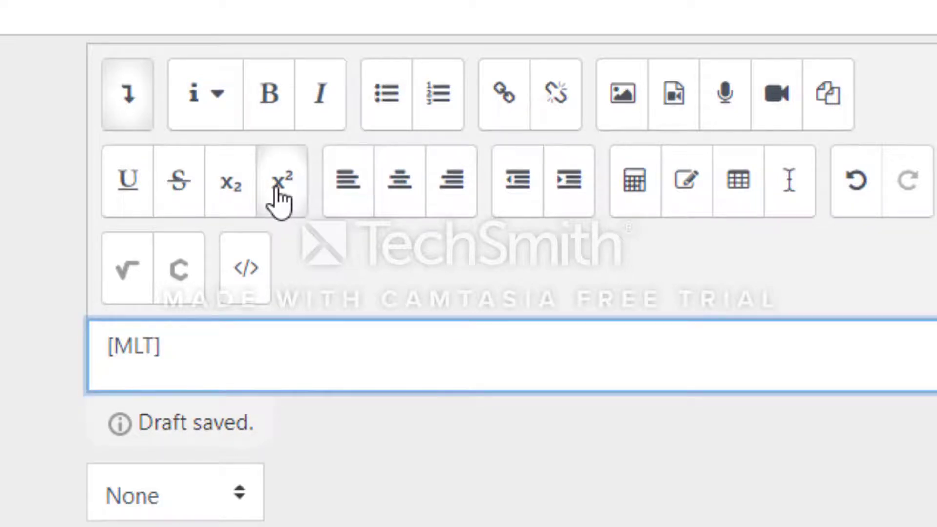
{"action": "type", "text": "-2"}
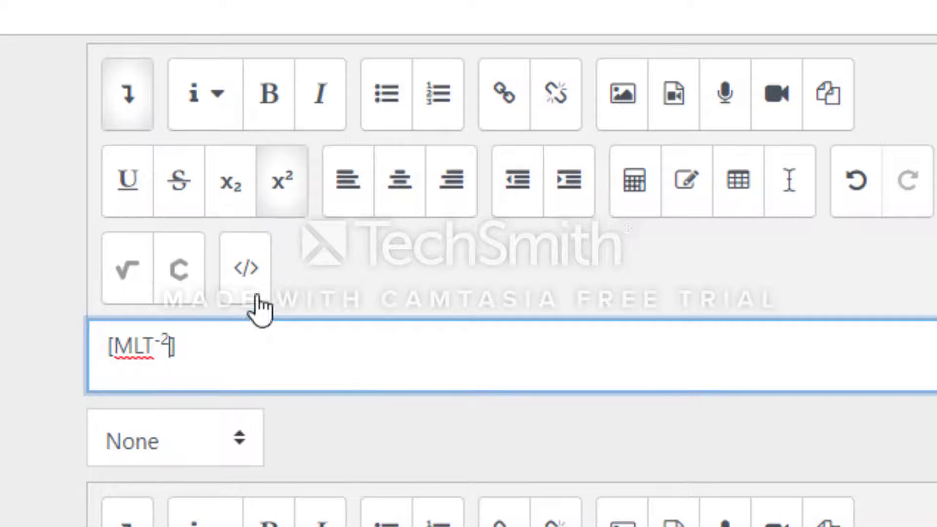
Look through the Arrows, Greek symbols and Advanced sets of Choice 2's equation editor and close it without inserting anything.
{"action": "left_click", "coordinate": [644, 198]}
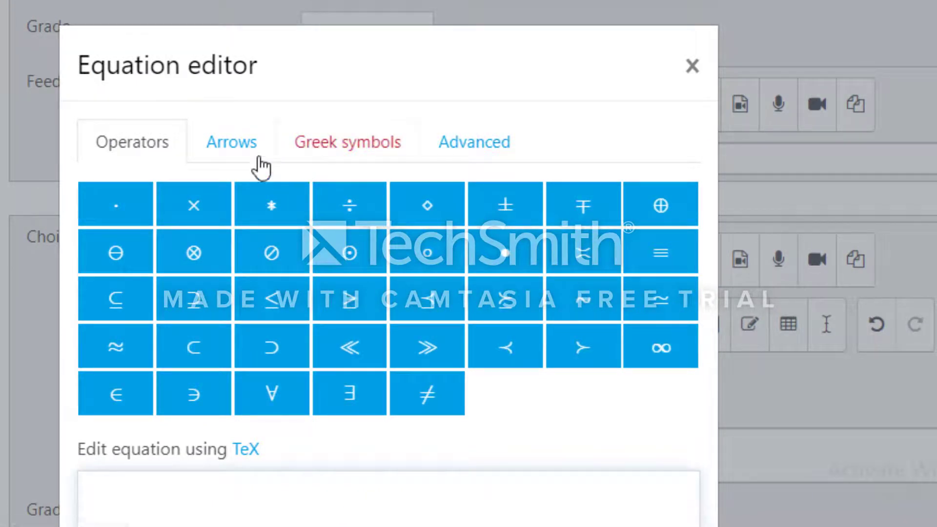
{"action": "left_click", "coordinate": [231, 147]}
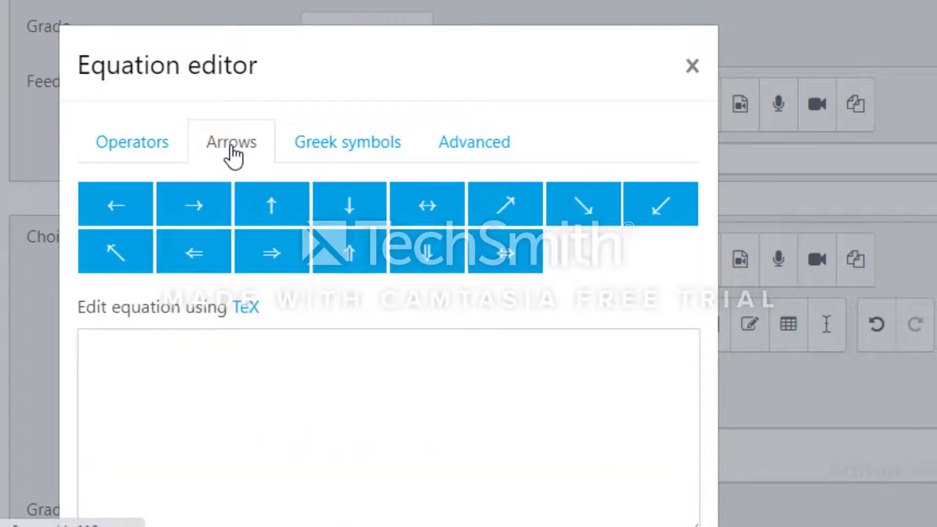
{"action": "left_click", "coordinate": [326, 148]}
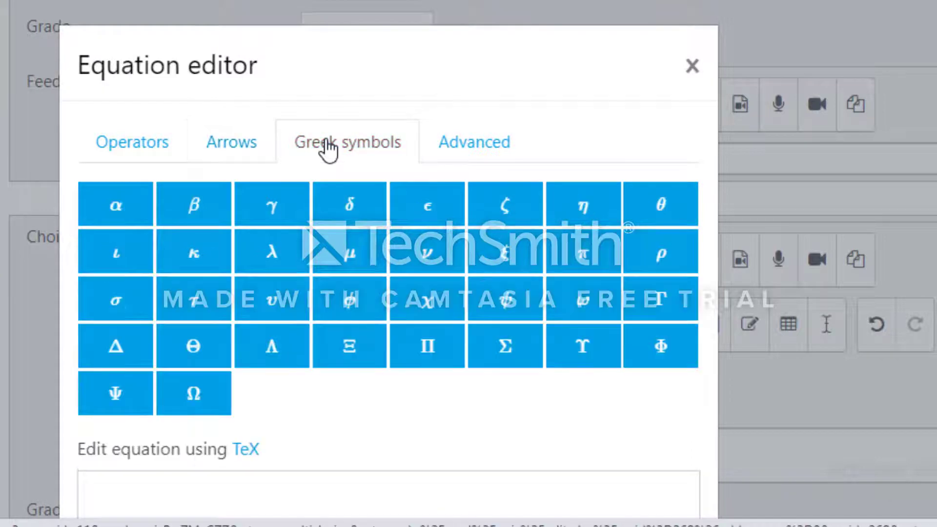
{"action": "left_click", "coordinate": [453, 159]}
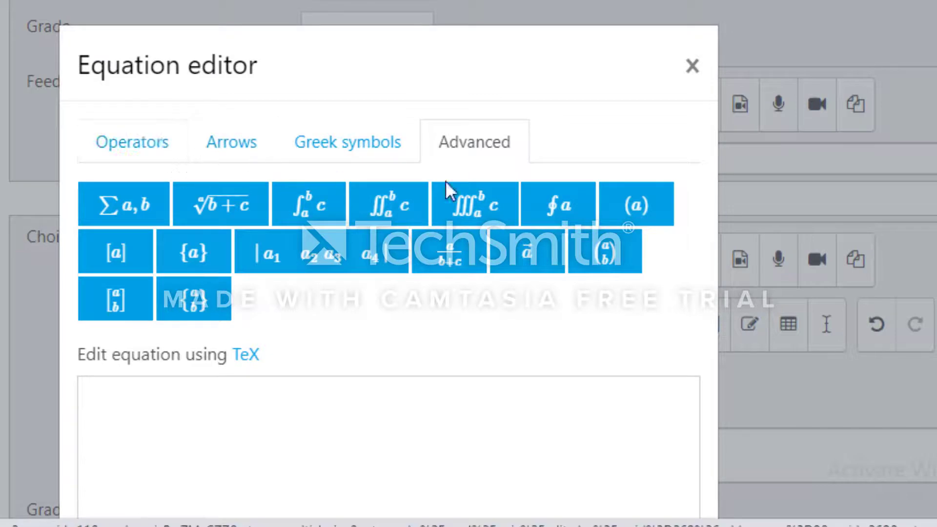
{"action": "left_click", "coordinate": [692, 67]}
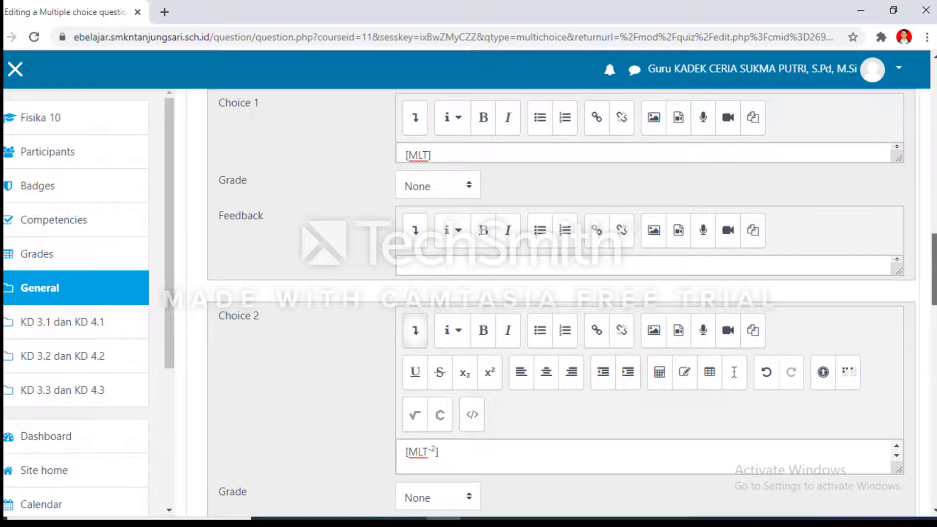
Set the grade of Choice 2 to 100% as the correct answer.
{"action": "scroll", "coordinate": [434, 336], "scroll_direction": "down", "scroll_amount": 2}
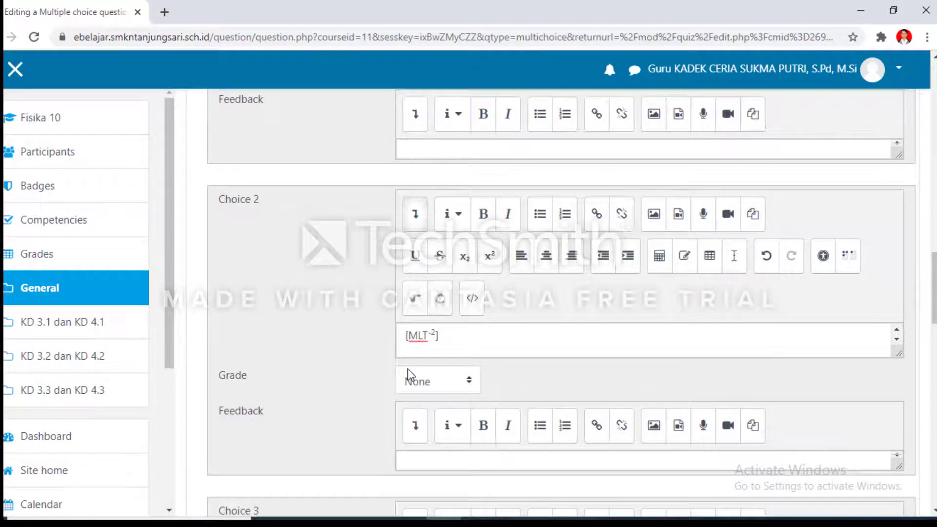
{"action": "left_click", "coordinate": [469, 381]}
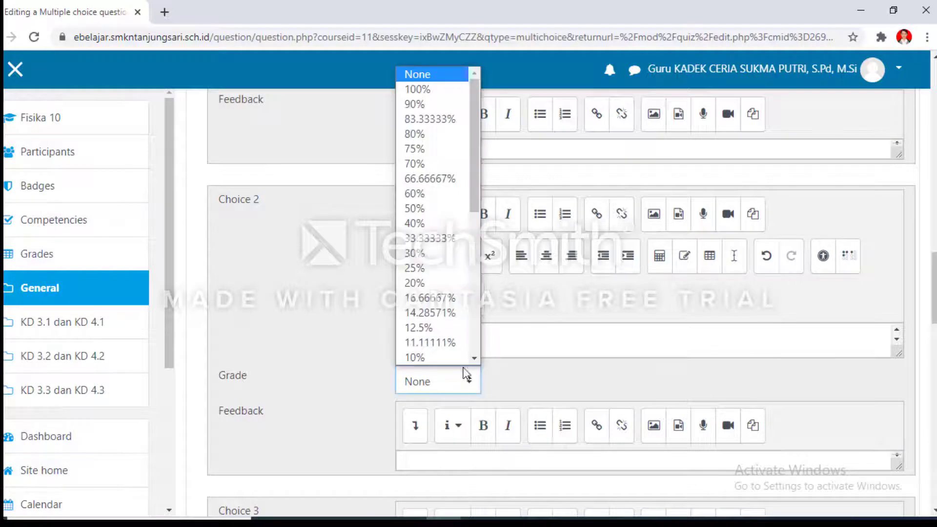
{"action": "left_click", "coordinate": [419, 89]}
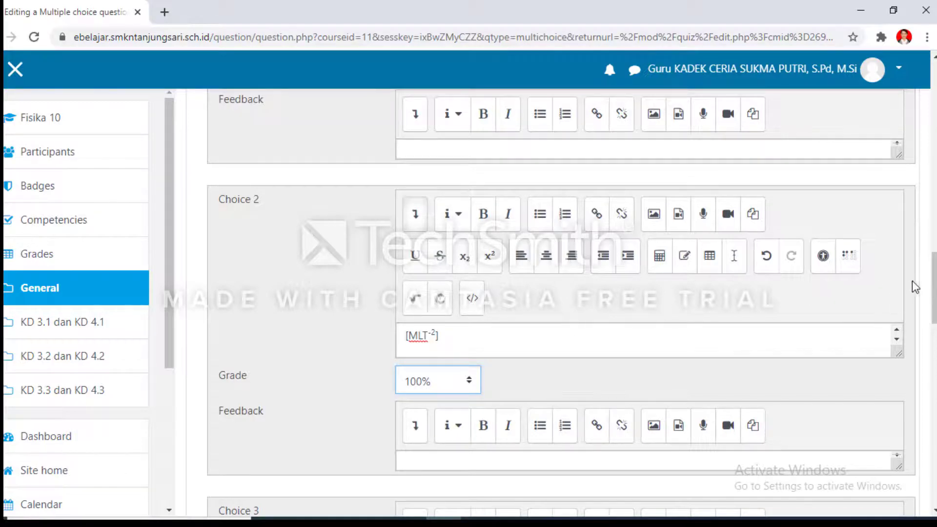
Go through the remaining choices down to Choice 5 and save the multiple choice question.
{"action": "scroll", "coordinate": [934, 288], "scroll_direction": "down", "scroll_amount": 5}
{"action": "scroll", "coordinate": [933, 322], "scroll_direction": "down", "scroll_amount": 12}
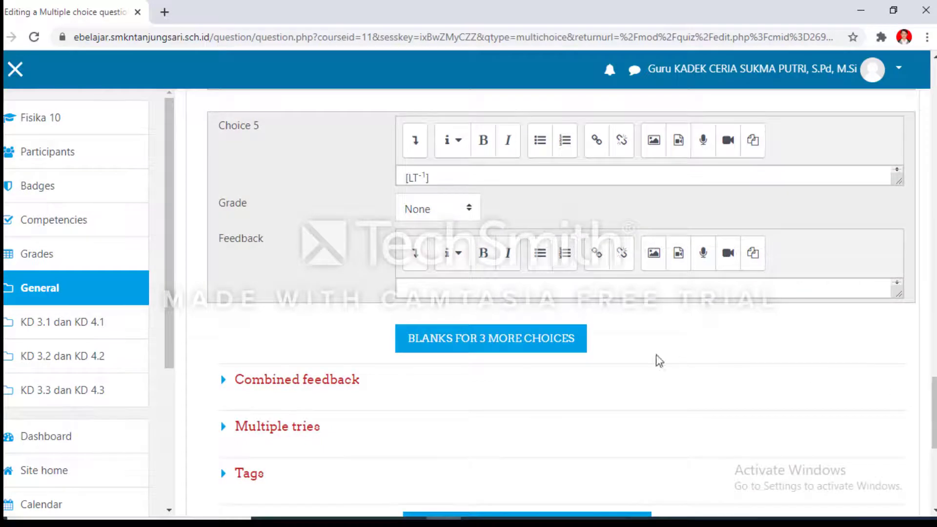
{"action": "scroll", "coordinate": [523, 379], "scroll_direction": "down", "scroll_amount": 4}
{"action": "scroll", "coordinate": [523, 381], "scroll_direction": "down", "scroll_amount": 2}
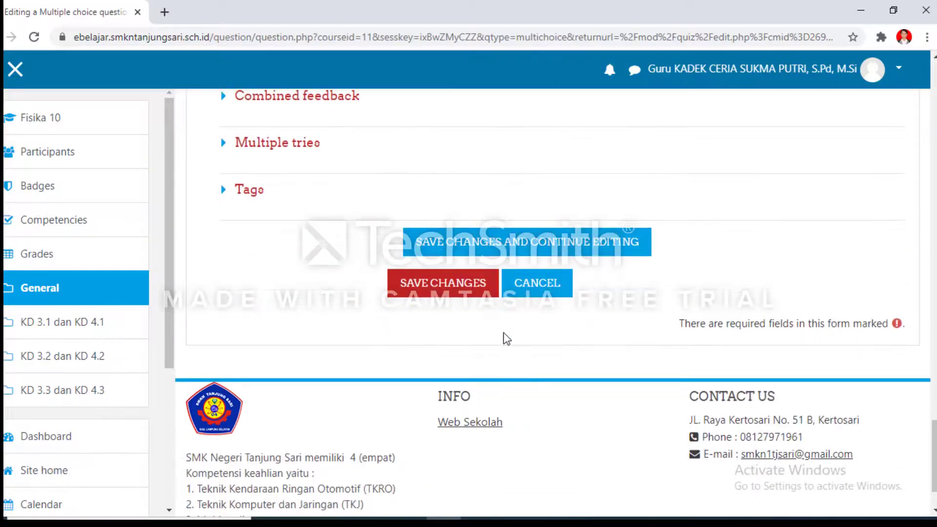
{"action": "left_click", "coordinate": [464, 292]}
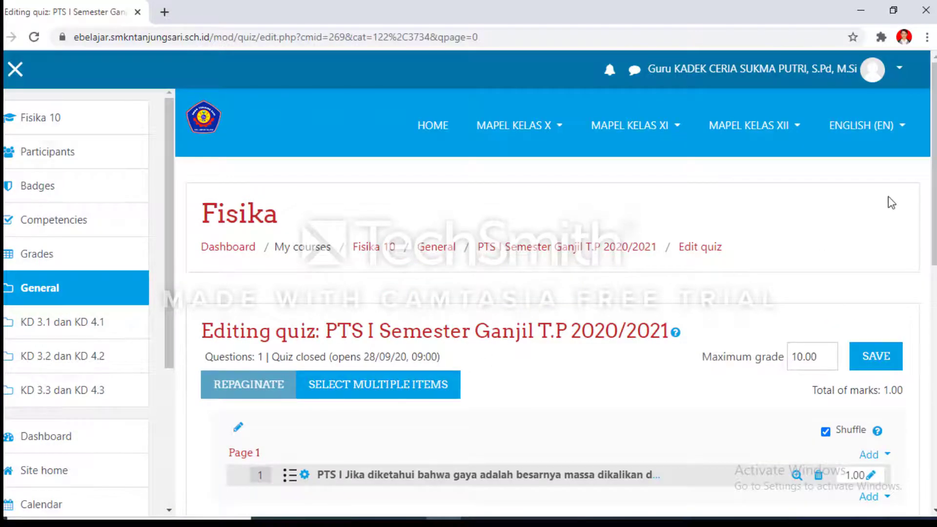
Review the quiz's question list and the options for adding another question after question 1.
{"action": "scroll", "coordinate": [933, 186], "scroll_direction": "down", "scroll_amount": 1}
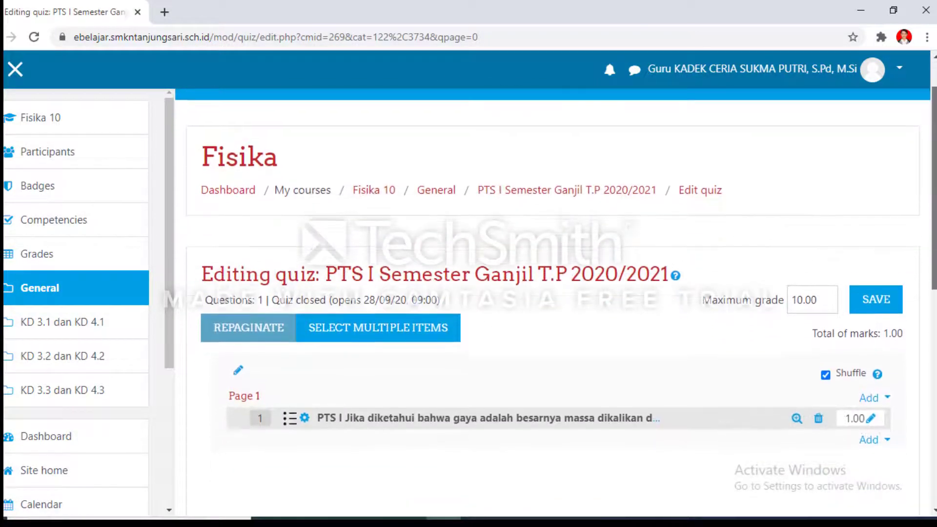
{"action": "scroll", "coordinate": [555, 281], "scroll_direction": "down", "scroll_amount": 1}
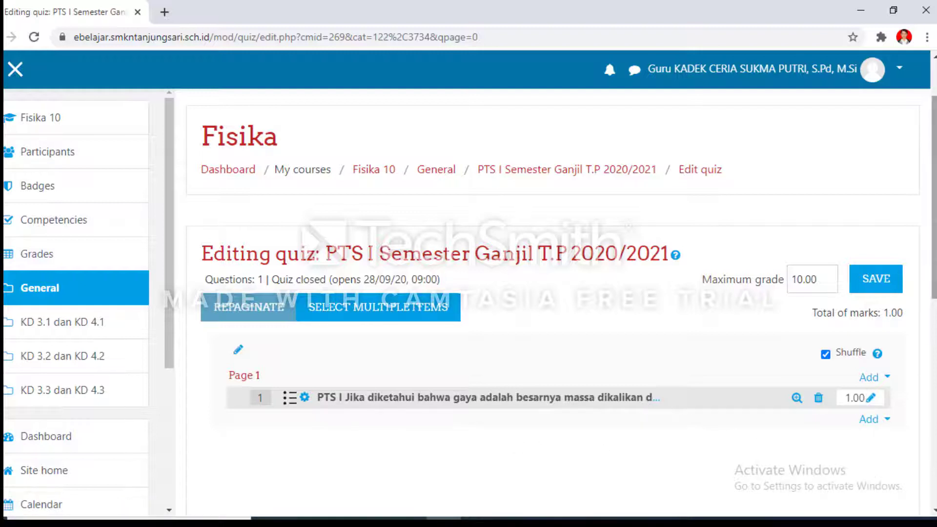
{"action": "left_click_drag", "start_coordinate": [934, 234], "coordinate": [934, 236]}
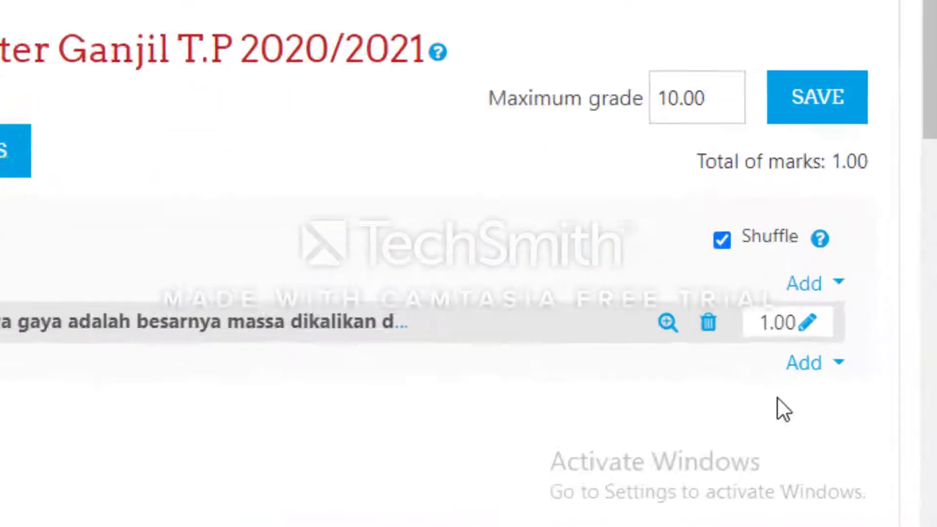
{"action": "left_click", "coordinate": [732, 290]}
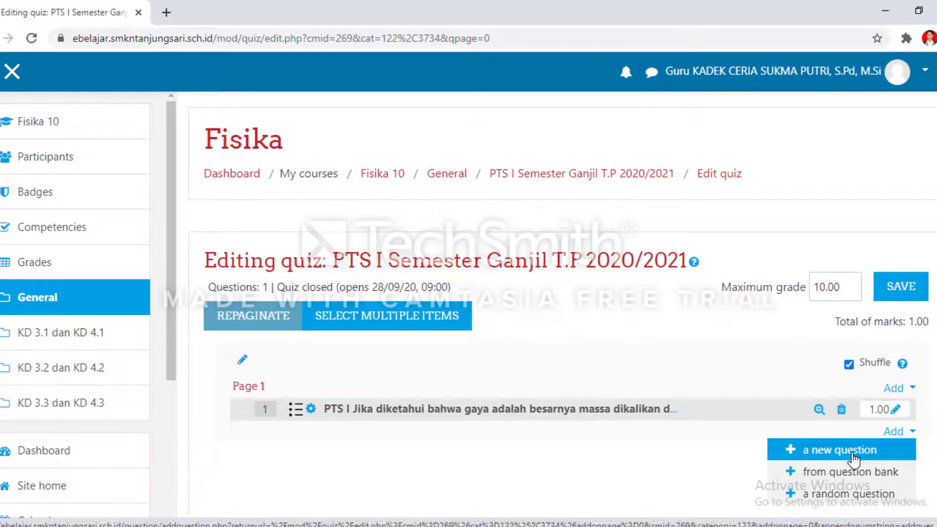
{"action": "left_click", "coordinate": [822, 428]}
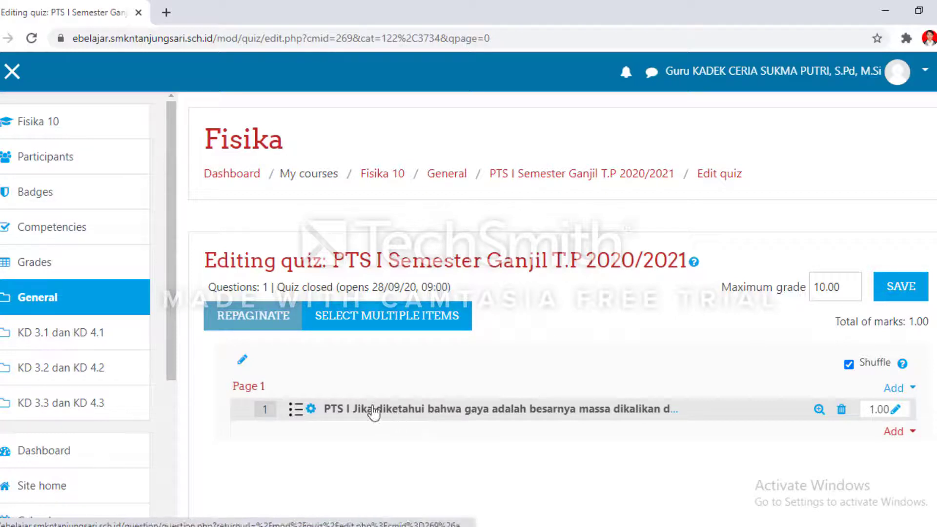
Reopen question 1 for editing and add a new line at the end of its question text.
{"action": "left_click", "coordinate": [313, 415]}
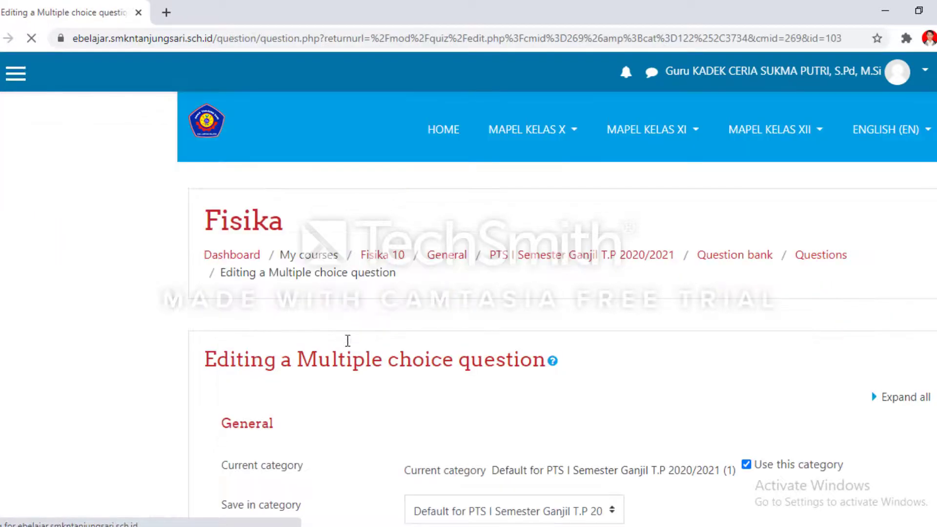
{"action": "scroll", "coordinate": [442, 351], "scroll_direction": "down", "scroll_amount": 6}
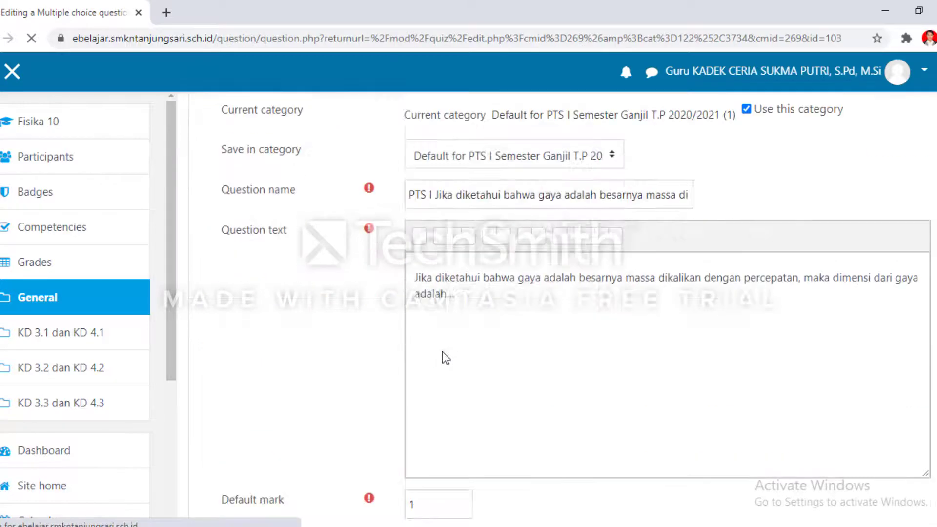
{"action": "scroll", "coordinate": [444, 352], "scroll_direction": "up", "scroll_amount": 3}
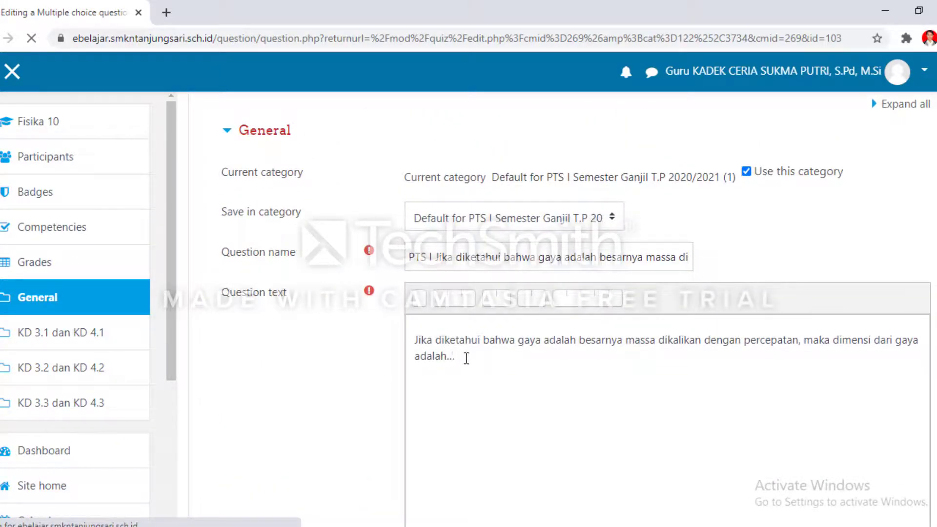
{"action": "left_click", "coordinate": [466, 359]}
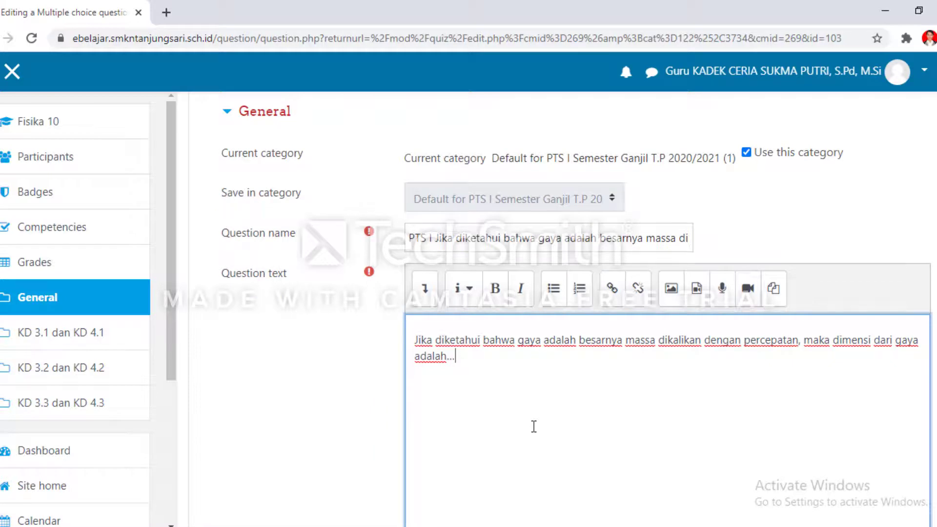
{"action": "key", "text": "Return"}
{"action": "scroll", "coordinate": [425, 312], "scroll_direction": "down", "scroll_amount": 1}
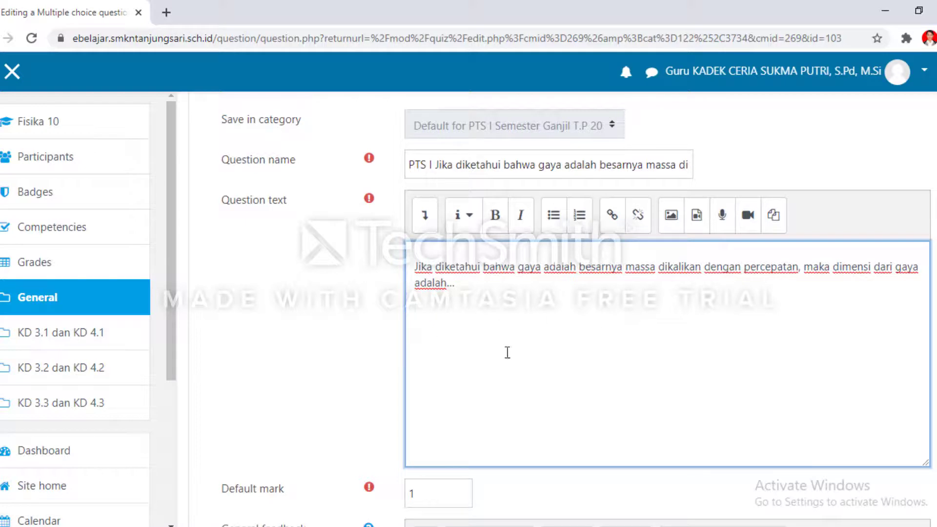
Upload Capture 2 from the Captures folder in Videos as an image for the question text.
{"action": "left_click", "coordinate": [670, 217]}
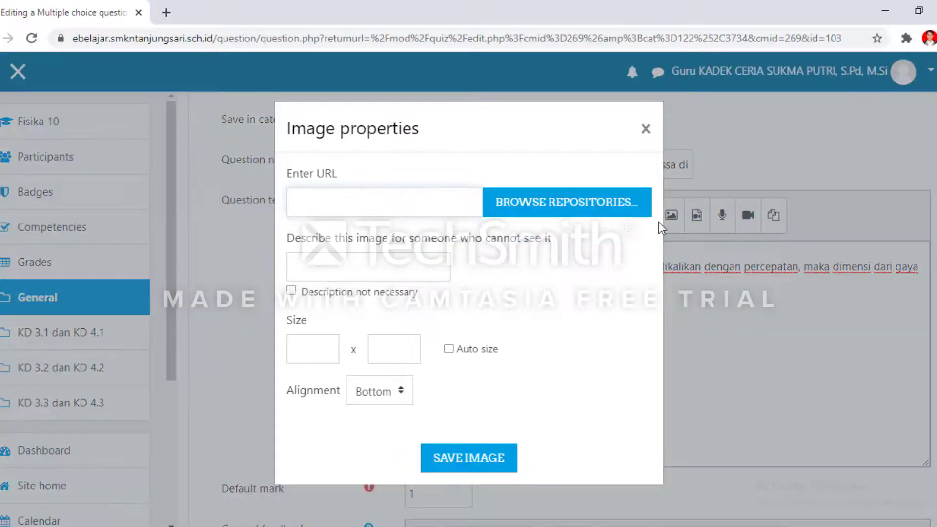
{"action": "left_click", "coordinate": [544, 213]}
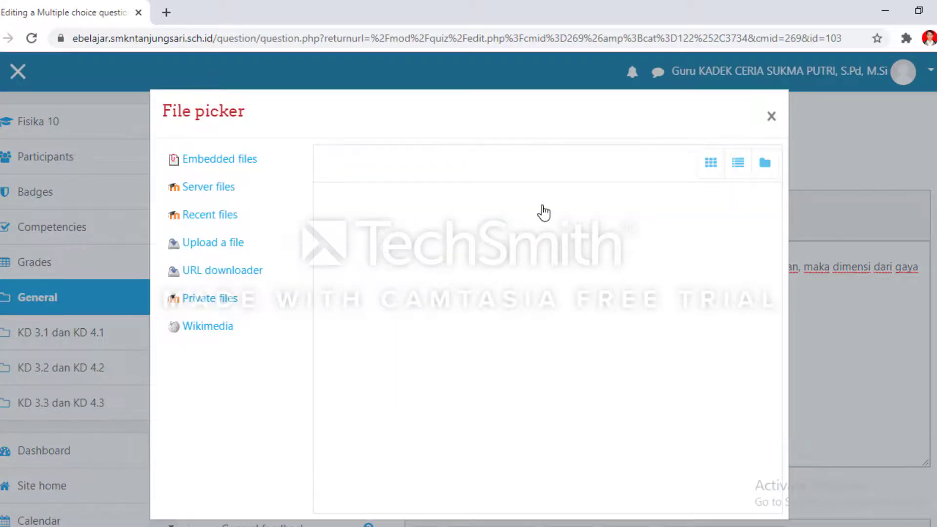
{"action": "left_click", "coordinate": [354, 252]}
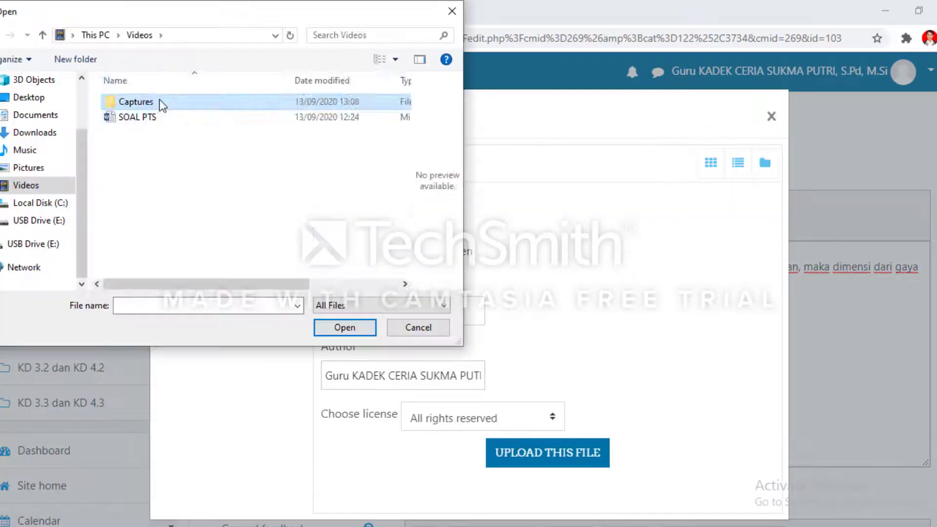
{"action": "double_click", "coordinate": [162, 104]}
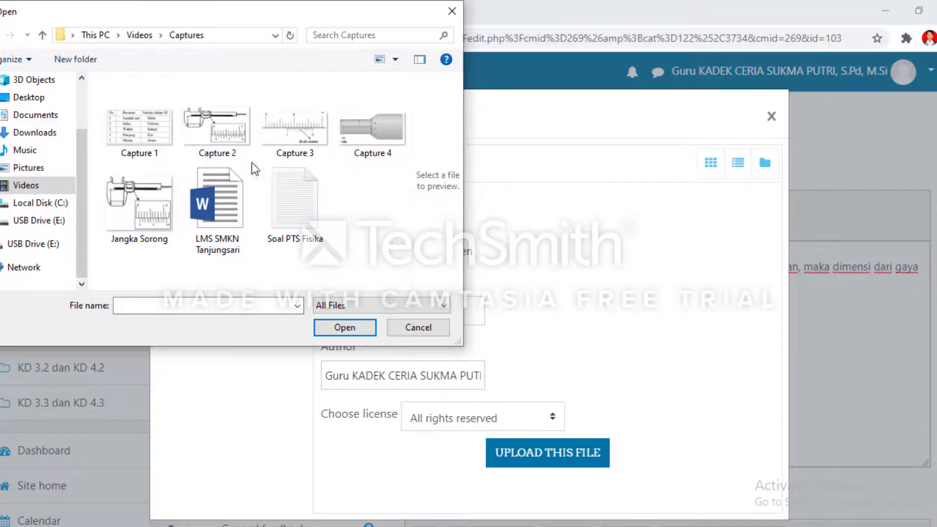
{"action": "left_click", "coordinate": [210, 129]}
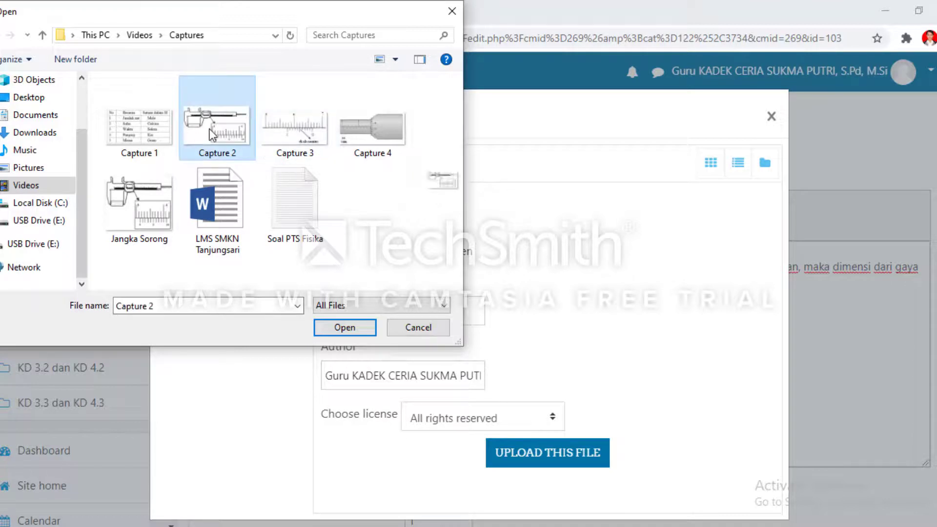
{"action": "left_click", "coordinate": [360, 328]}
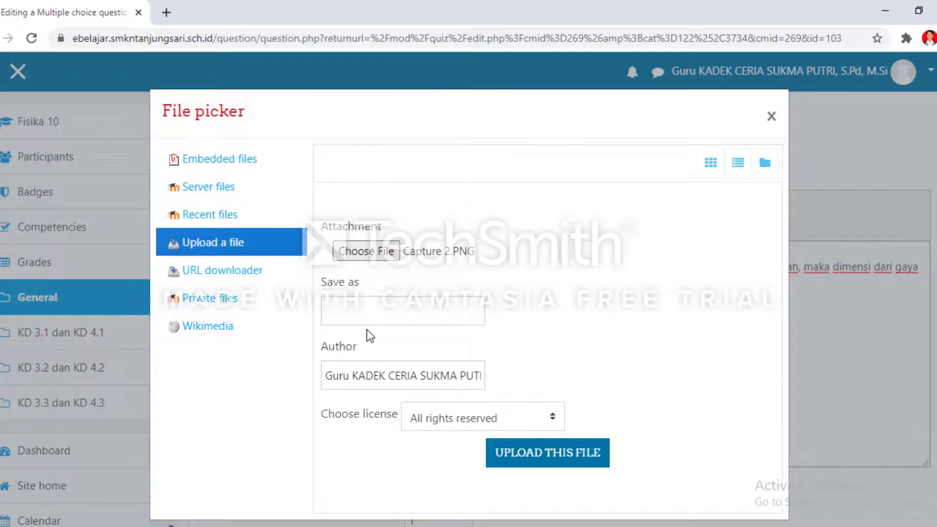
{"action": "left_click", "coordinate": [514, 448]}
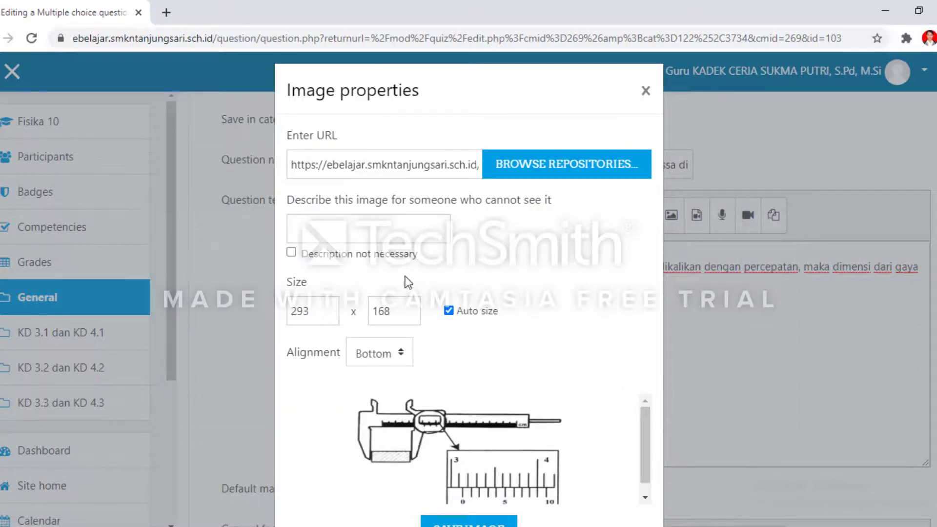
Mark the image description as not necessary, keep the alignment at Bottom, and insert the image into the question text.
{"action": "left_click", "coordinate": [291, 254]}
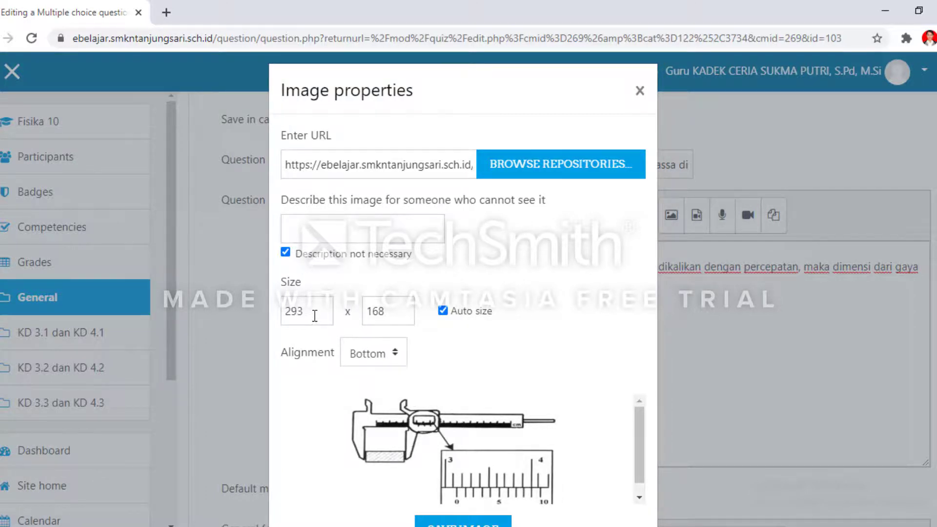
{"action": "scroll", "coordinate": [315, 314], "scroll_direction": "down", "scroll_amount": 2}
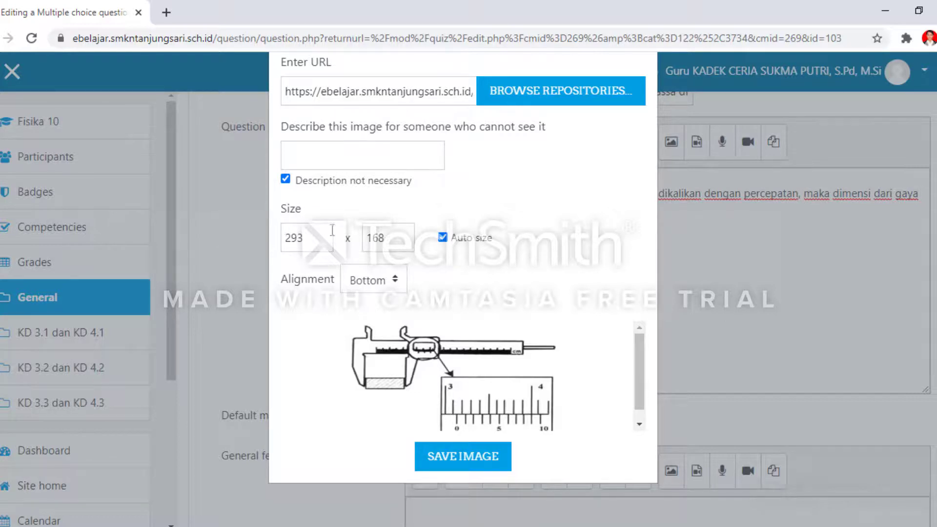
{"action": "left_click", "coordinate": [393, 277]}
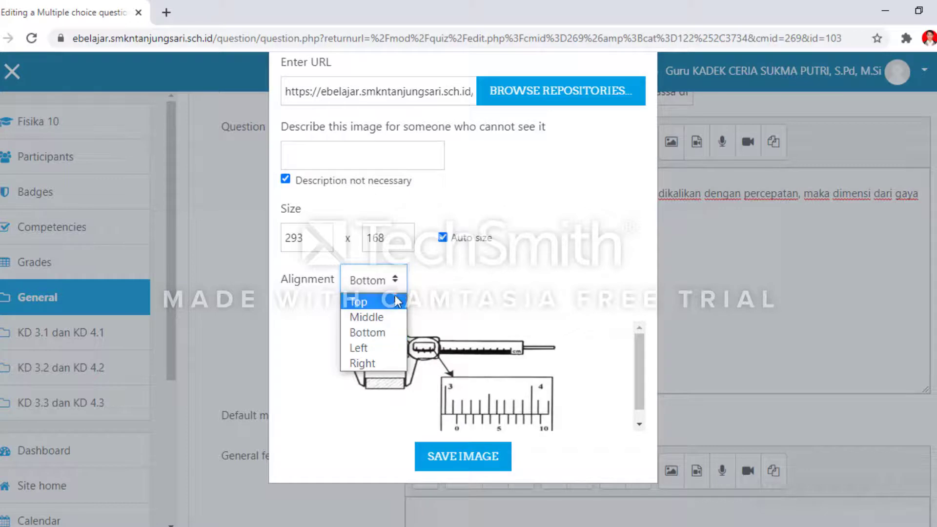
{"action": "left_click", "coordinate": [376, 337]}
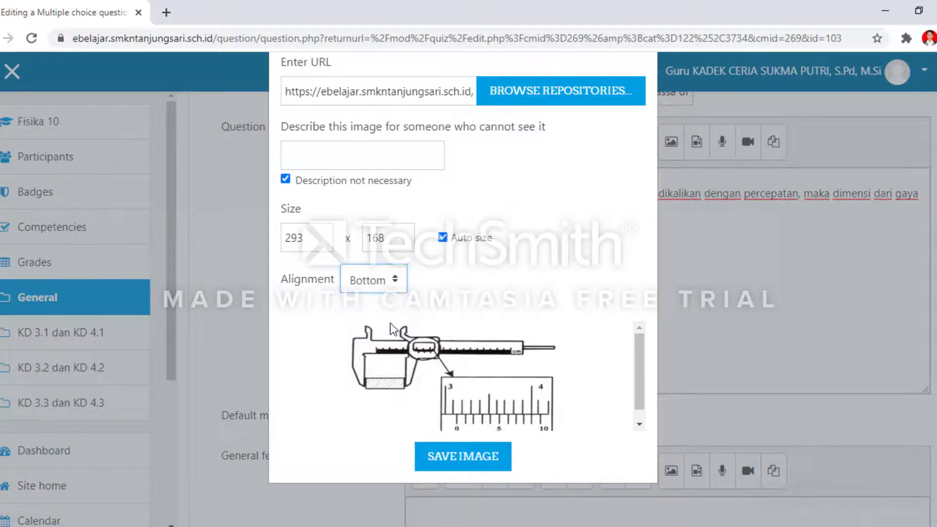
{"action": "left_click", "coordinate": [492, 445]}
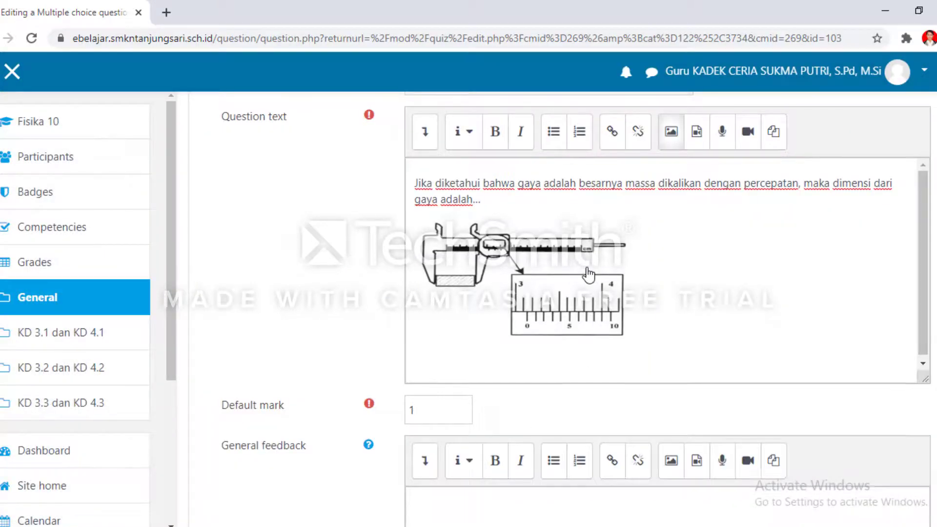
Check the caliper image below the question text and save the changes to question 1.
{"action": "scroll", "coordinate": [590, 274], "scroll_direction": "up", "scroll_amount": 2}
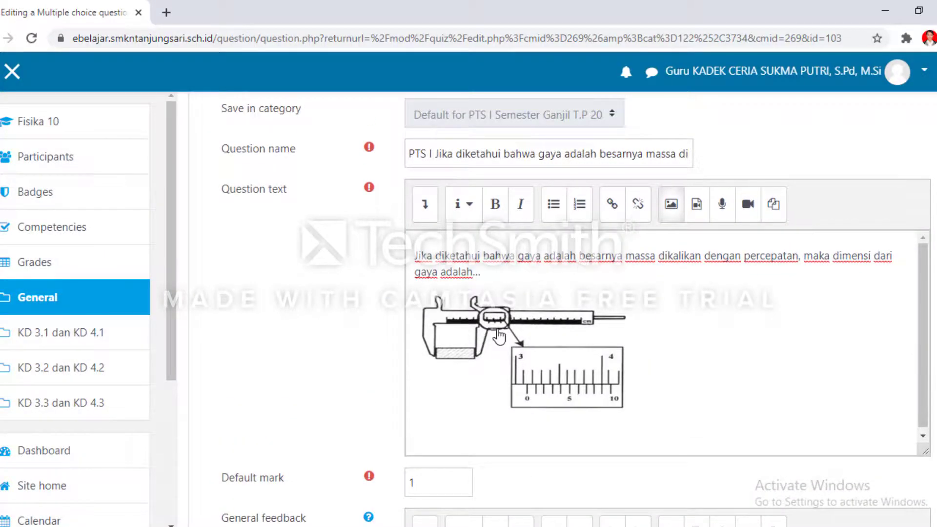
{"action": "scroll", "coordinate": [729, 337], "scroll_direction": "down", "scroll_amount": 20}
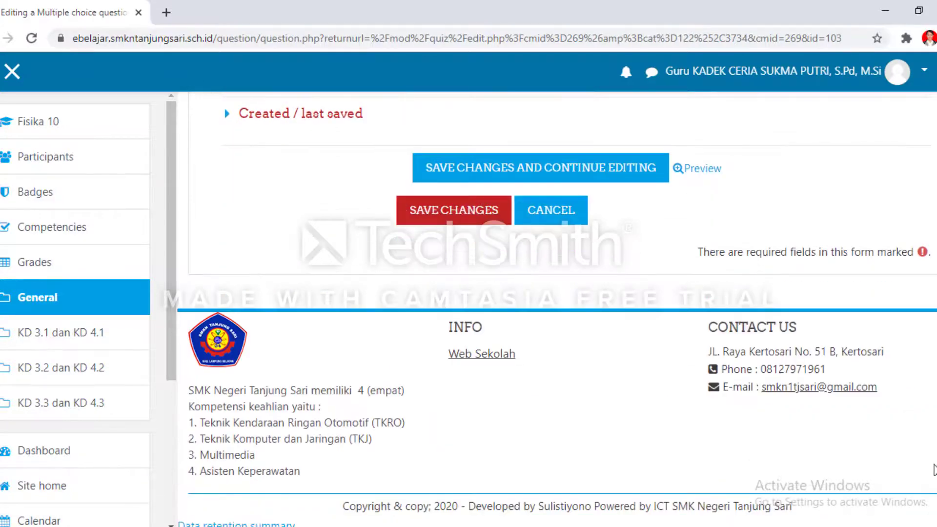
{"action": "left_click", "coordinate": [468, 217]}
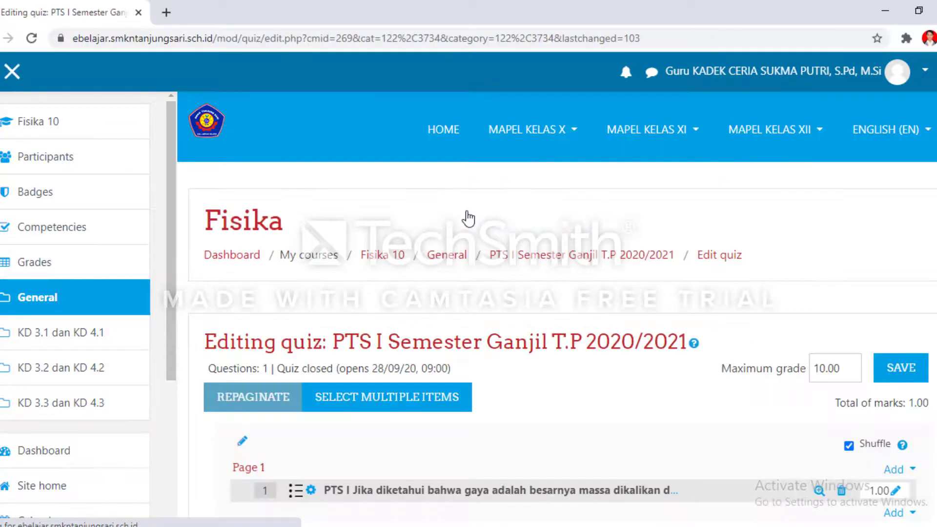
Open a preview of the existing 22-question PTS I Semester Ganjil T.P 2020/2021 quiz and look over its first question.
{"action": "scroll", "coordinate": [556, 307], "scroll_direction": "down", "scroll_amount": 1}
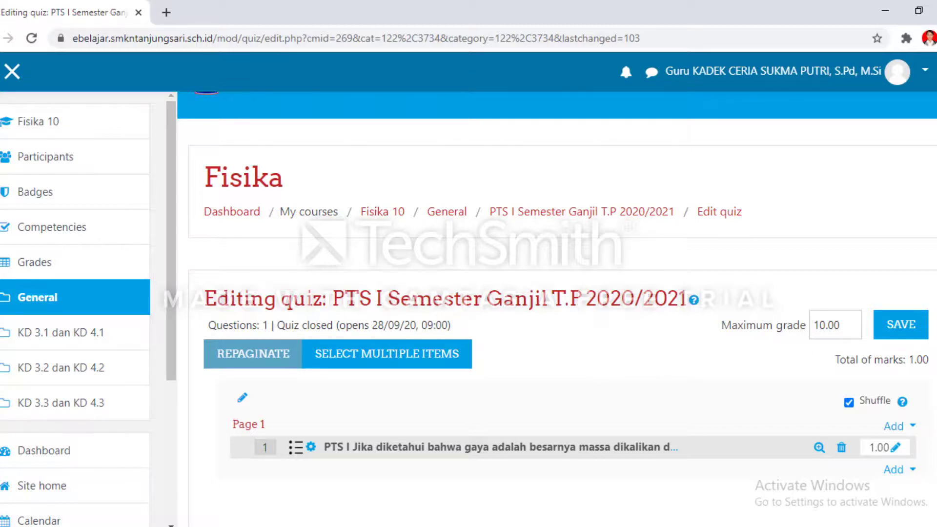
{"action": "scroll", "coordinate": [557, 307], "scroll_direction": "down", "scroll_amount": 1}
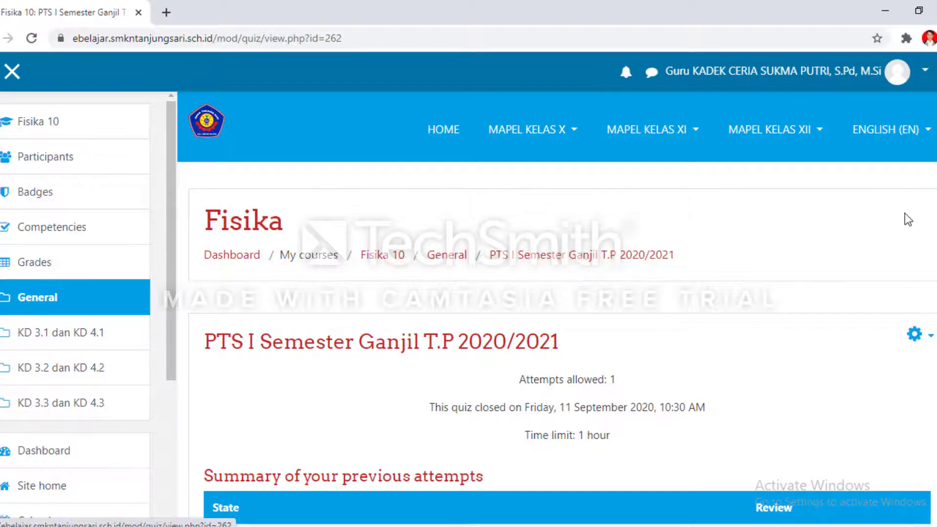
{"action": "scroll", "coordinate": [556, 309], "scroll_direction": "down", "scroll_amount": 1}
{"action": "left_click", "coordinate": [914, 280]}
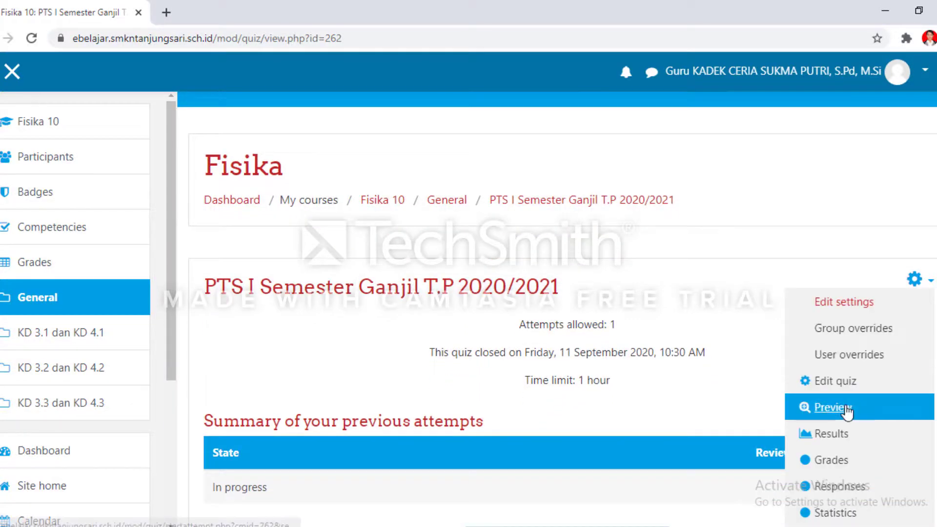
{"action": "left_click", "coordinate": [847, 412]}
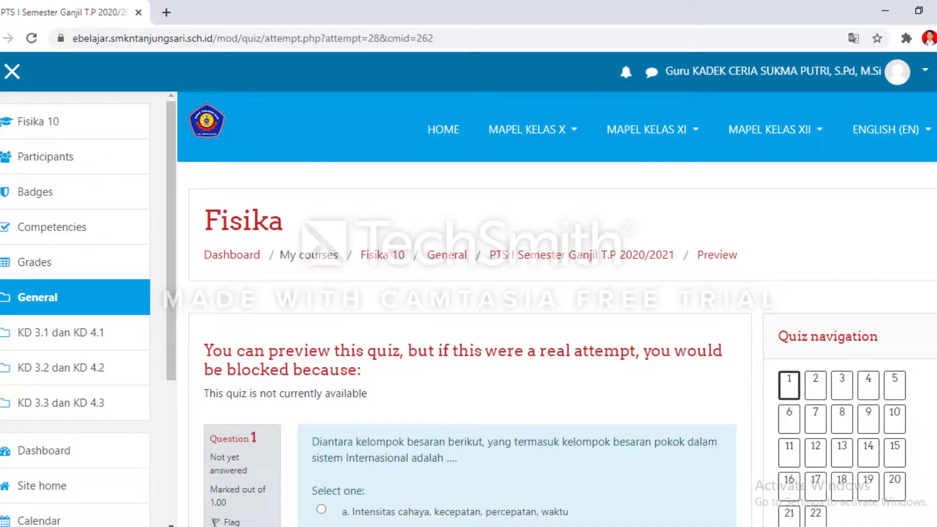
{"action": "scroll", "coordinate": [539, 518], "scroll_direction": "down", "scroll_amount": 4}
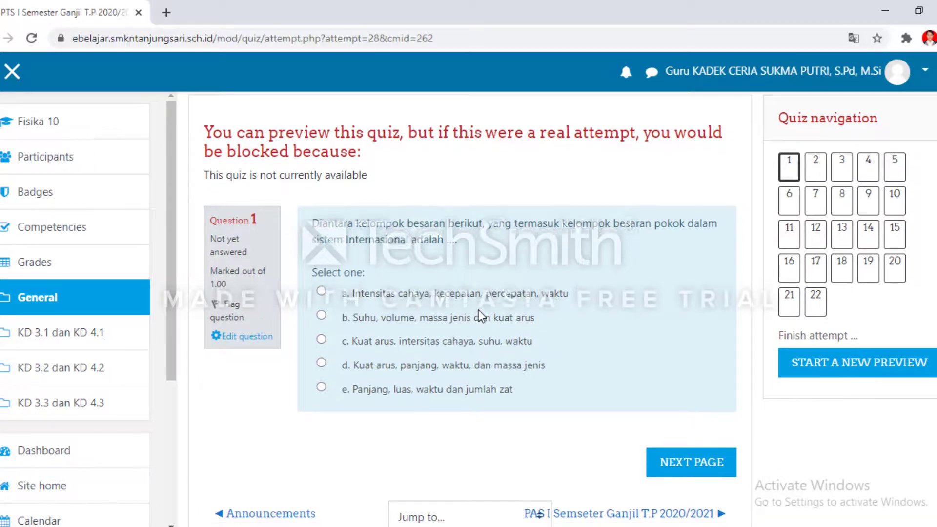
{"action": "scroll", "coordinate": [478, 310], "scroll_direction": "down", "scroll_amount": 2}
{"action": "scroll", "coordinate": [479, 309], "scroll_direction": "up", "scroll_amount": 2}
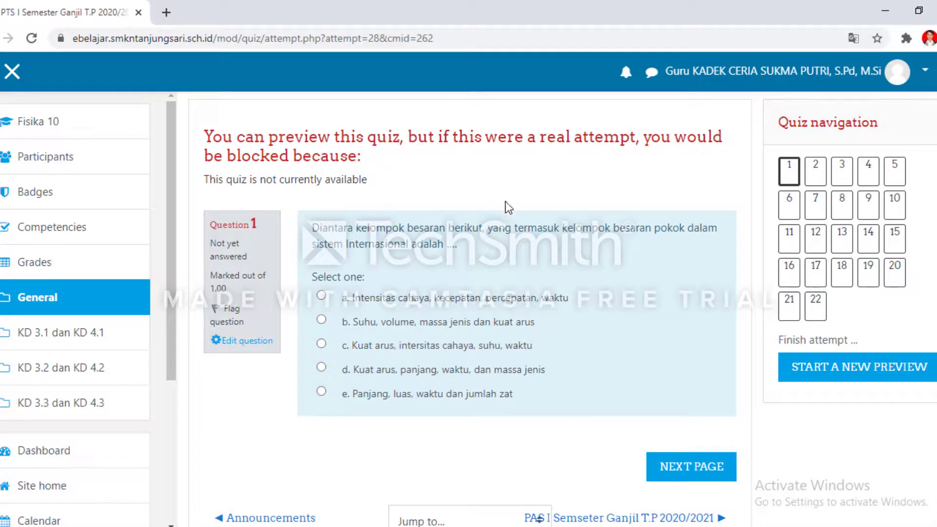
Go to question 2 of the preview, answer it with Voltmeter, and continue to the following question.
{"action": "left_click", "coordinate": [815, 171]}
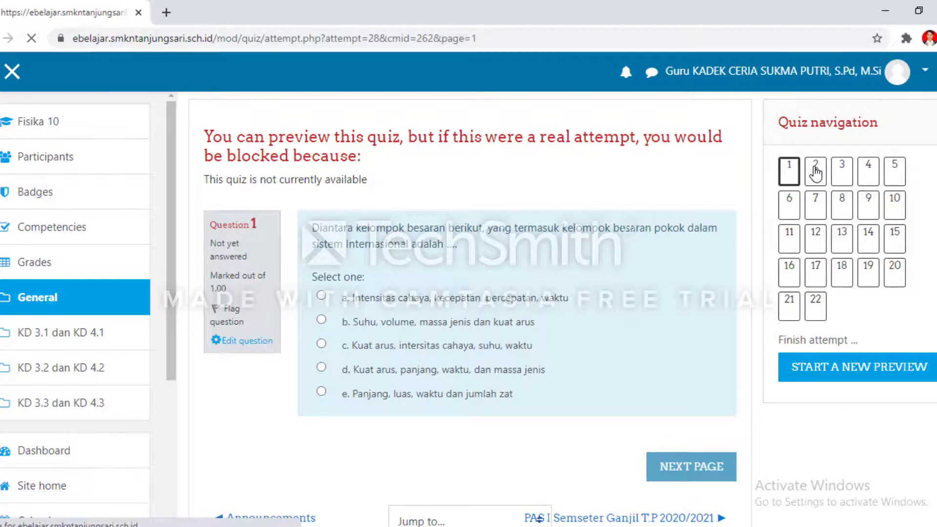
{"action": "scroll", "coordinate": [735, 206], "scroll_direction": "down", "scroll_amount": 4}
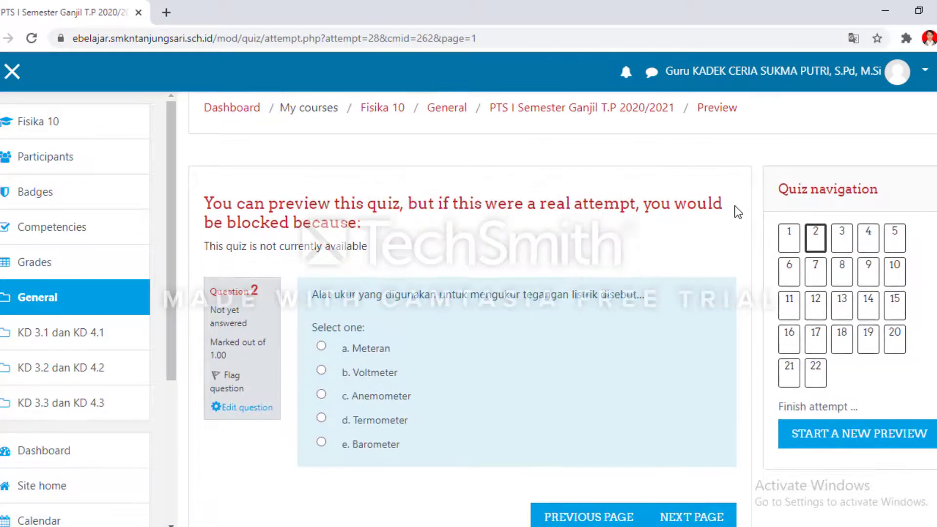
{"action": "scroll", "coordinate": [544, 245], "scroll_direction": "up", "scroll_amount": 2}
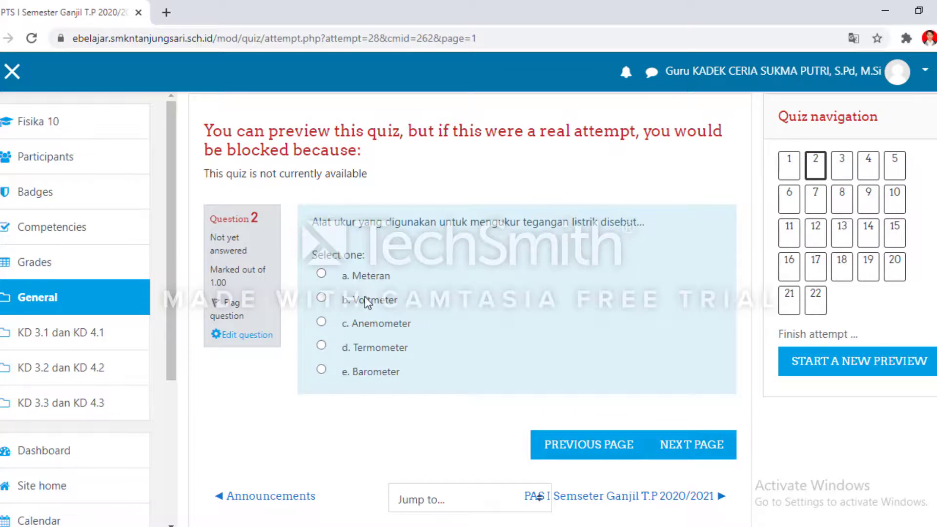
{"action": "left_click", "coordinate": [322, 298]}
{"action": "left_click", "coordinate": [682, 445]}
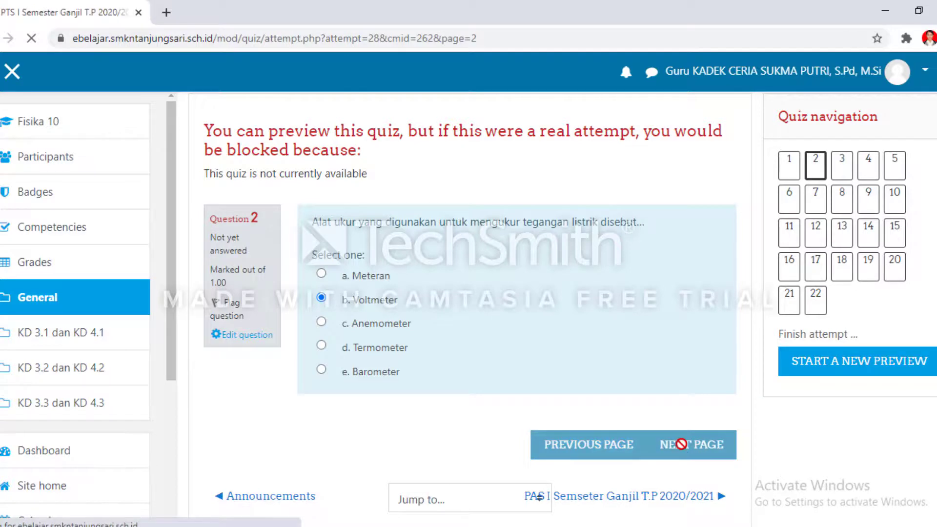
Answer question 3 on significant figures with 4 AP and continue to question 4.
{"action": "scroll", "coordinate": [605, 370], "scroll_direction": "down", "scroll_amount": 3}
{"action": "scroll", "coordinate": [604, 370], "scroll_direction": "down", "scroll_amount": 2}
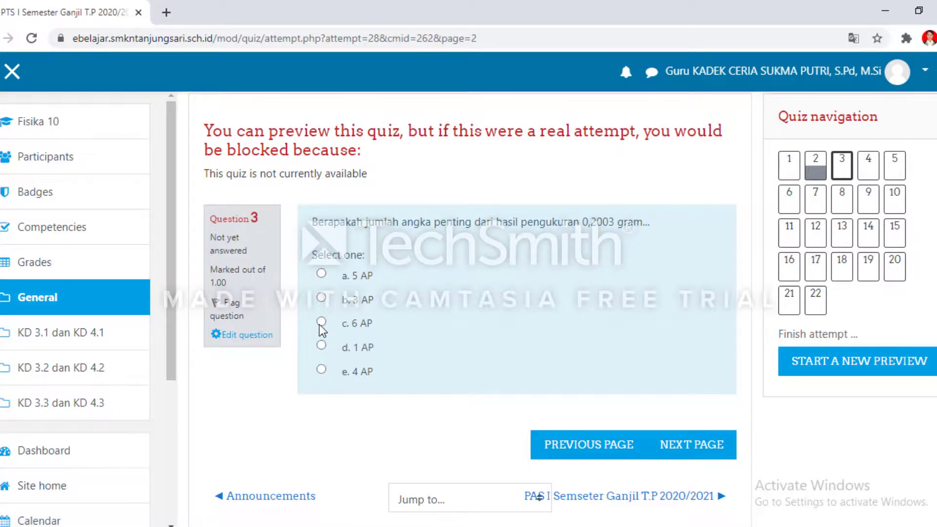
{"action": "left_click", "coordinate": [322, 370]}
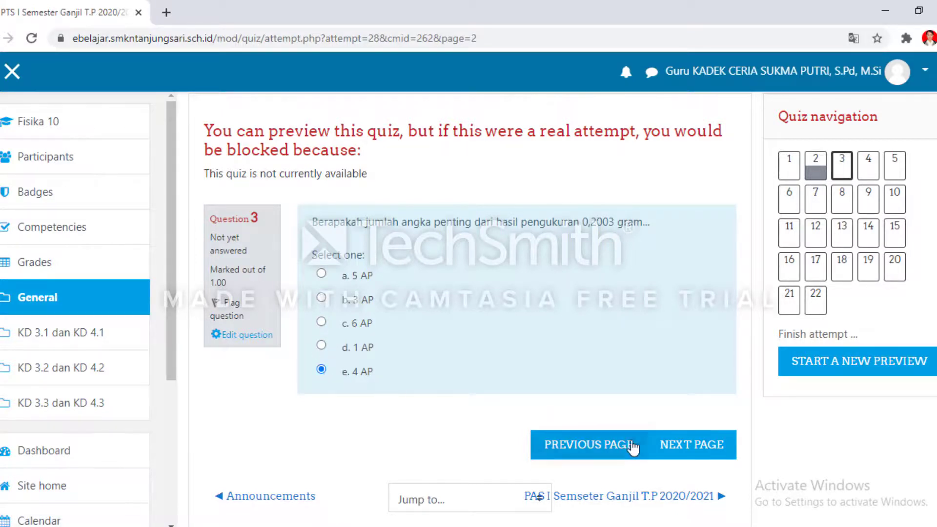
{"action": "left_click", "coordinate": [698, 448]}
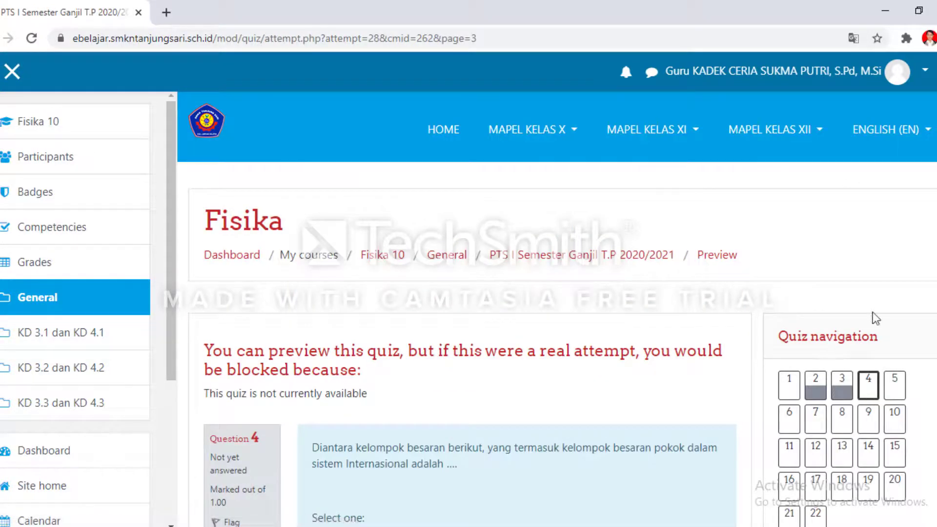
Answer question 4 with "Panjang, luas, waktu dan jumlah zat" and continue to question 5.
{"action": "scroll", "coordinate": [873, 318], "scroll_direction": "down", "scroll_amount": 3}
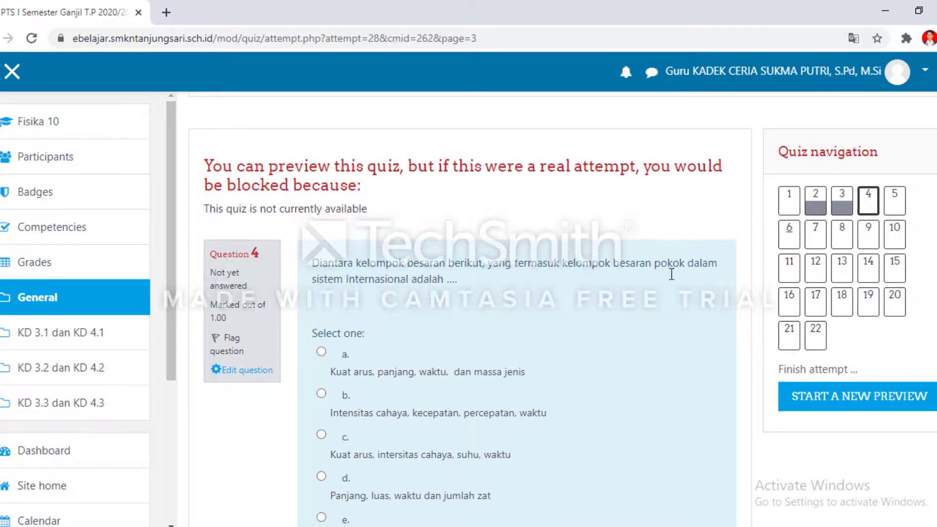
{"action": "scroll", "coordinate": [586, 302], "scroll_direction": "down", "scroll_amount": 2}
{"action": "left_click", "coordinate": [322, 403]}
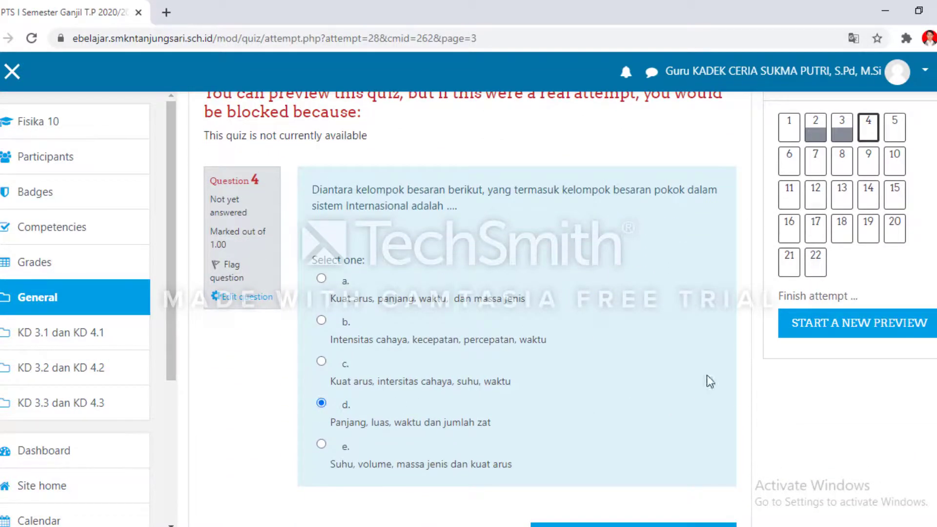
{"action": "scroll", "coordinate": [734, 362], "scroll_direction": "down", "scroll_amount": 3}
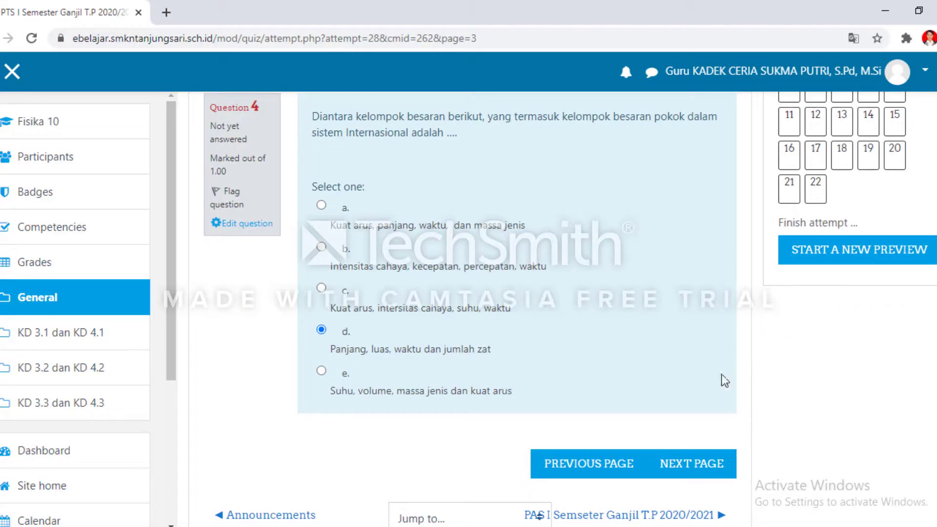
{"action": "left_click", "coordinate": [677, 466]}
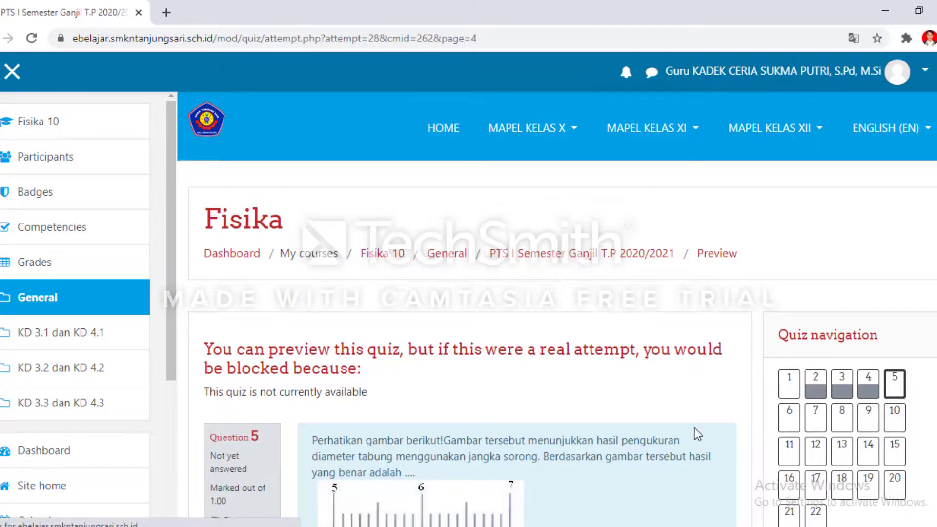
Answer question 5 about the caliper reading with 5,86 cm and continue to the next page.
{"action": "scroll", "coordinate": [699, 424], "scroll_direction": "down", "scroll_amount": 3}
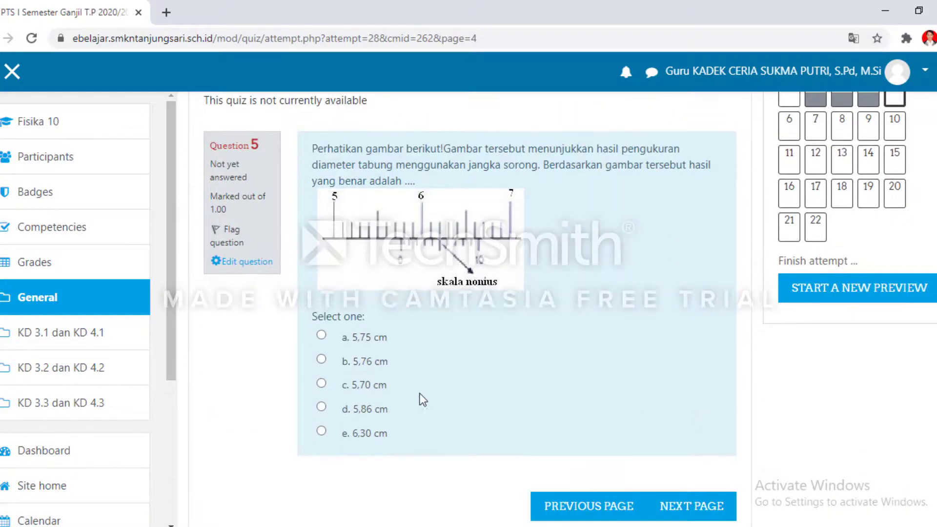
{"action": "left_click", "coordinate": [321, 408]}
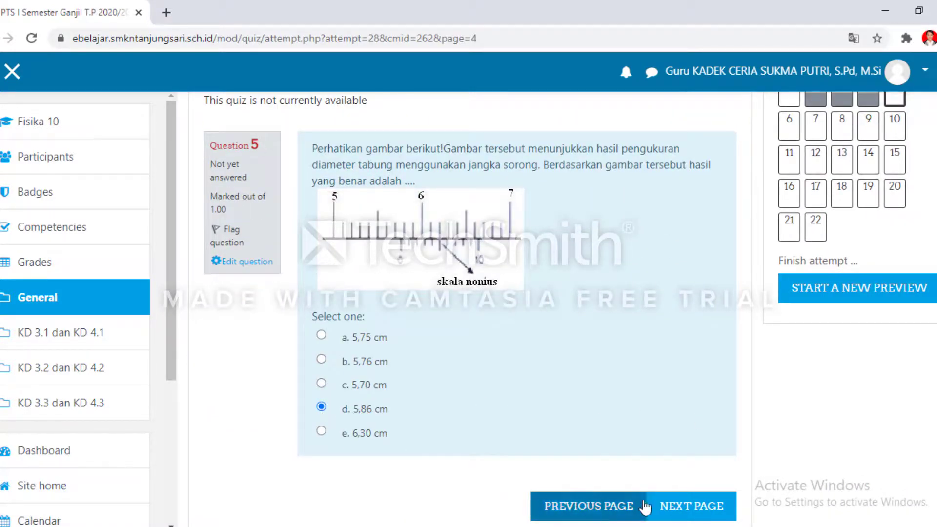
{"action": "left_click", "coordinate": [688, 503]}
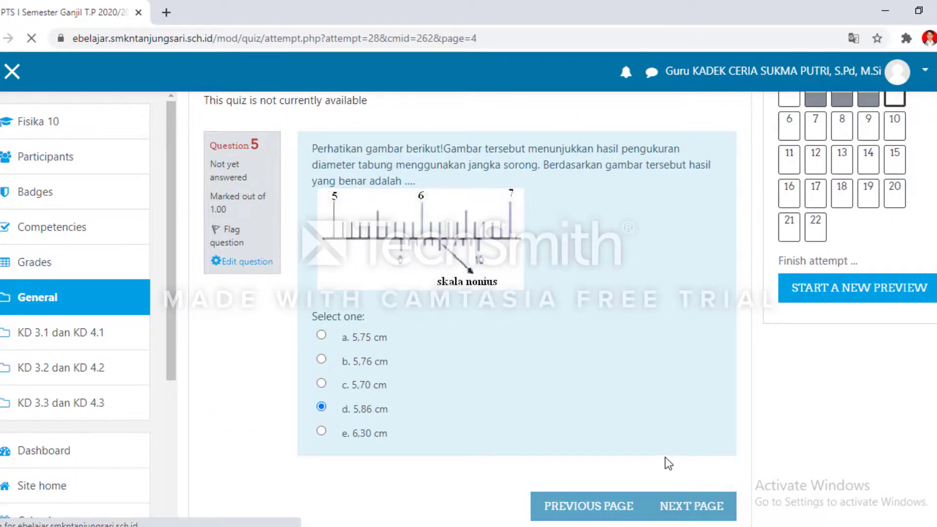
Answer question 6 about the block thickness with 3,19 cm and continue to question 7.
{"action": "scroll", "coordinate": [383, 454], "scroll_direction": "down", "scroll_amount": 4}
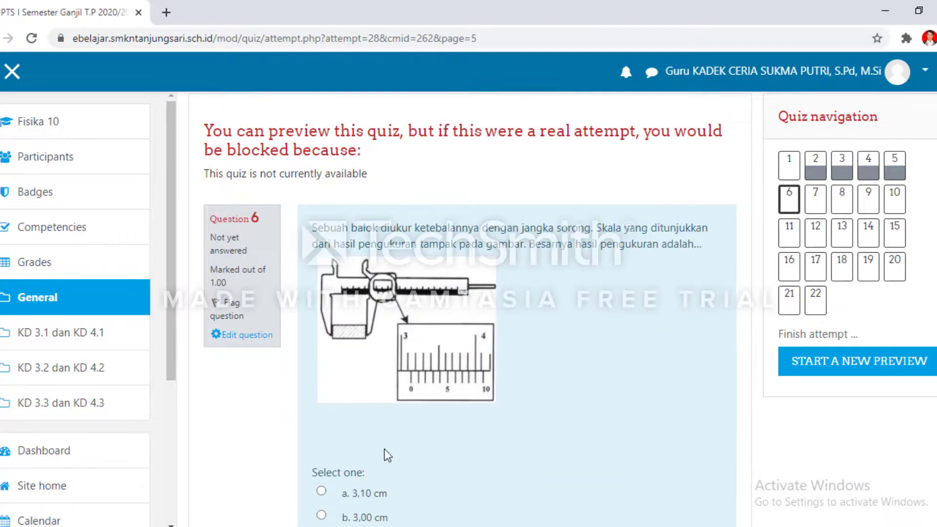
{"action": "left_click", "coordinate": [366, 494]}
{"action": "scroll", "coordinate": [367, 488], "scroll_direction": "down", "scroll_amount": 4}
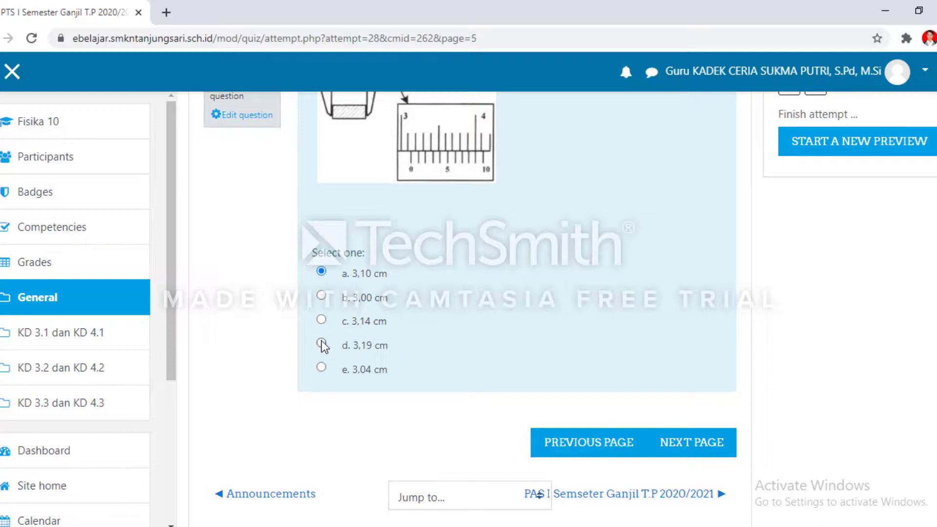
{"action": "scroll", "coordinate": [429, 345], "scroll_direction": "up", "scroll_amount": 3}
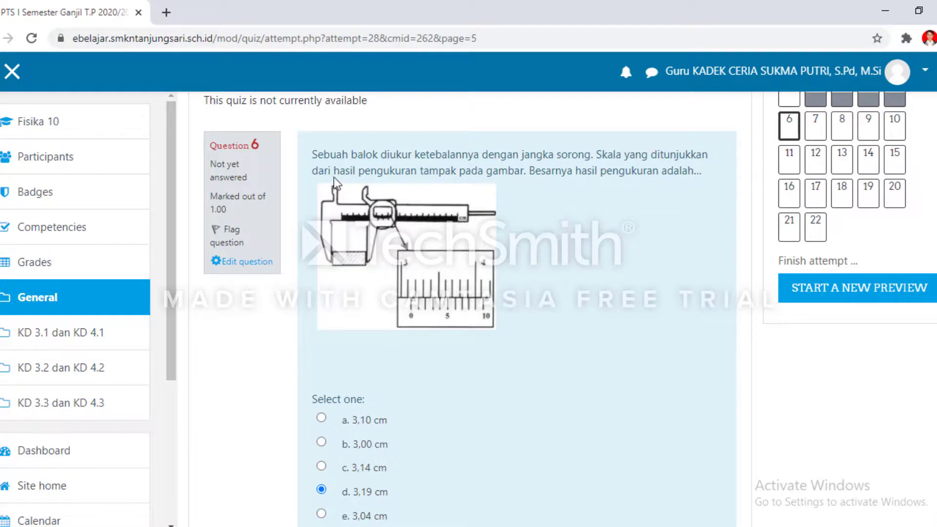
{"action": "scroll", "coordinate": [564, 363], "scroll_direction": "down", "scroll_amount": 2}
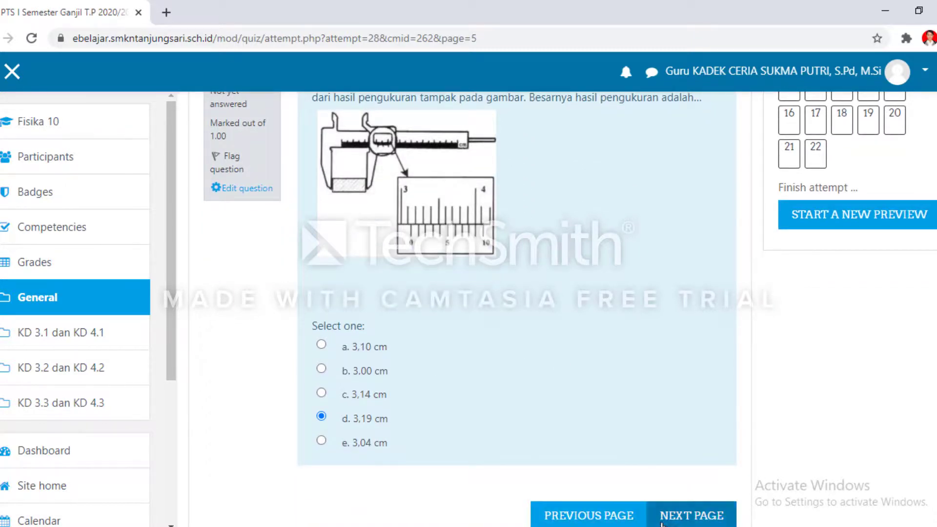
{"action": "left_click", "coordinate": [672, 515]}
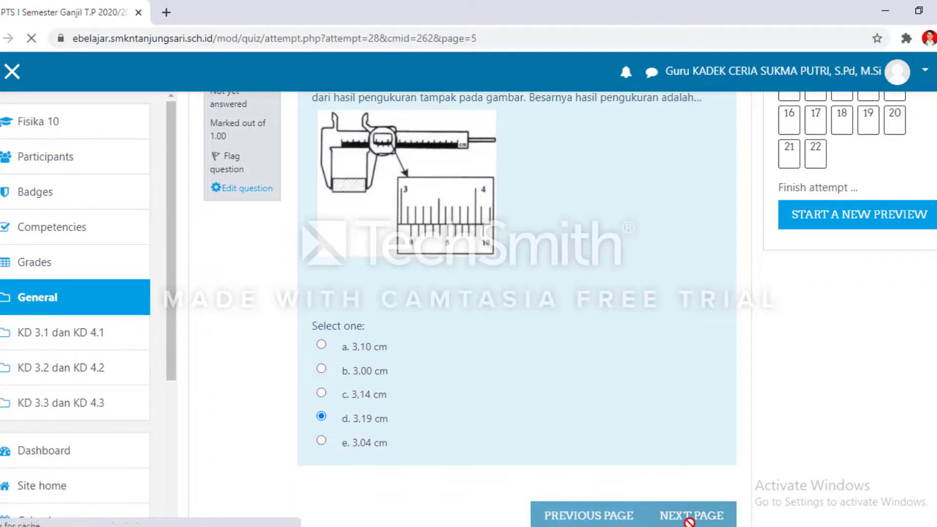
Leave question 7 unanswered and finish the attempt to open its summary.
{"action": "scroll", "coordinate": [730, 385], "scroll_direction": "down", "scroll_amount": 4}
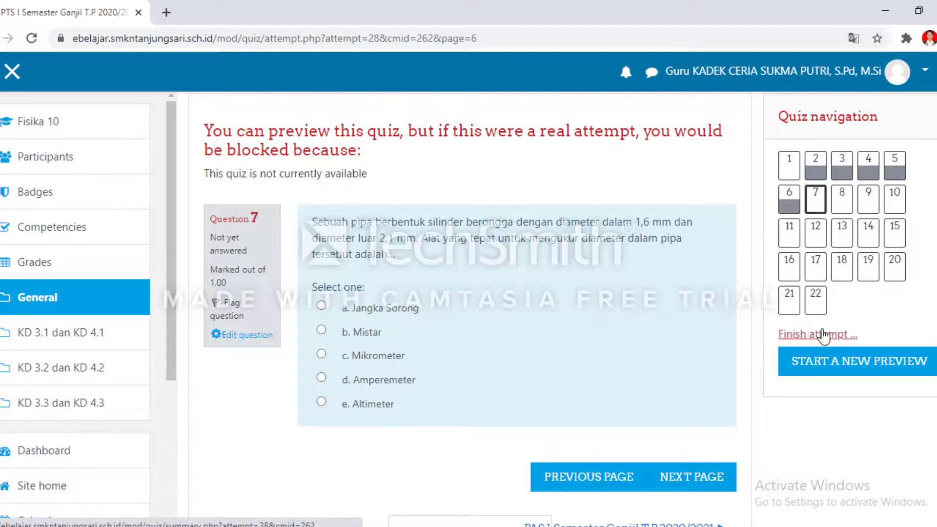
{"action": "scroll", "coordinate": [722, 425], "scroll_direction": "down", "scroll_amount": 1}
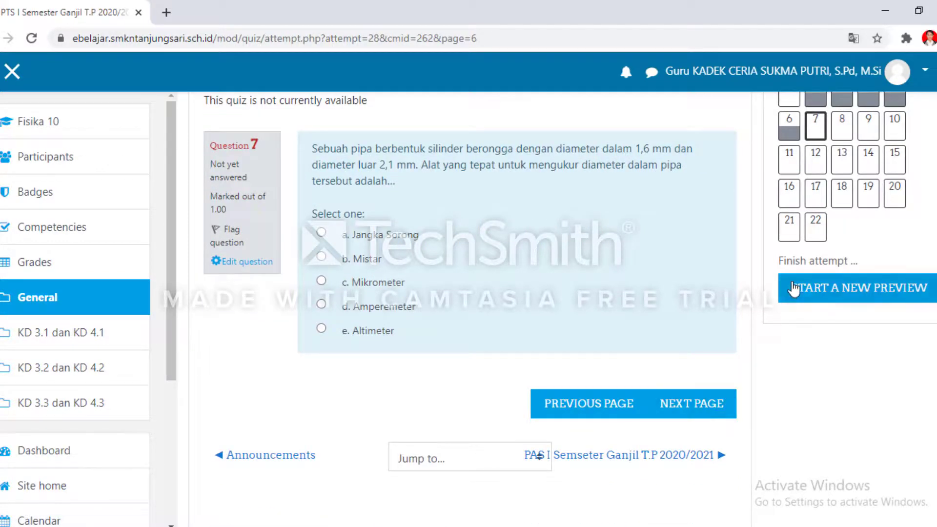
{"action": "left_click", "coordinate": [805, 266]}
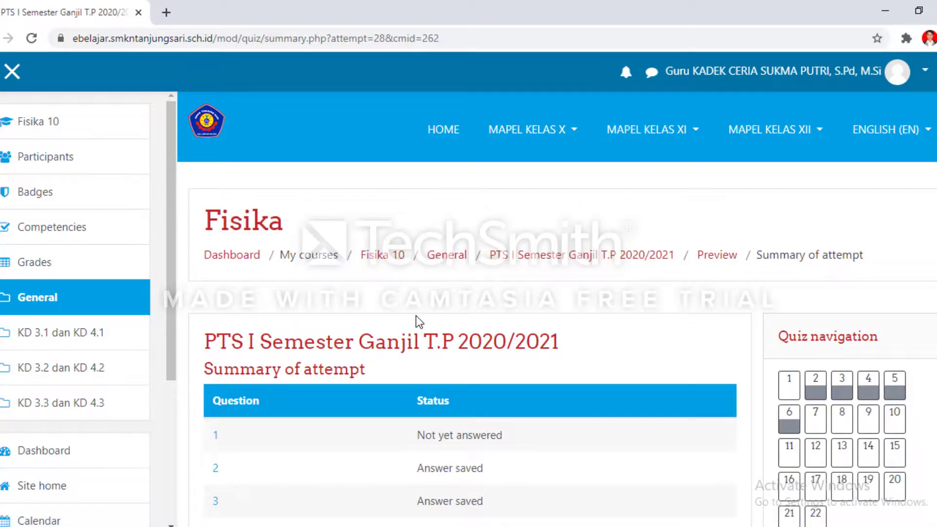
Check the answer status of the questions in the attempt summary, then submit all answers and confirm the submission.
{"action": "scroll", "coordinate": [419, 322], "scroll_direction": "down", "scroll_amount": 3}
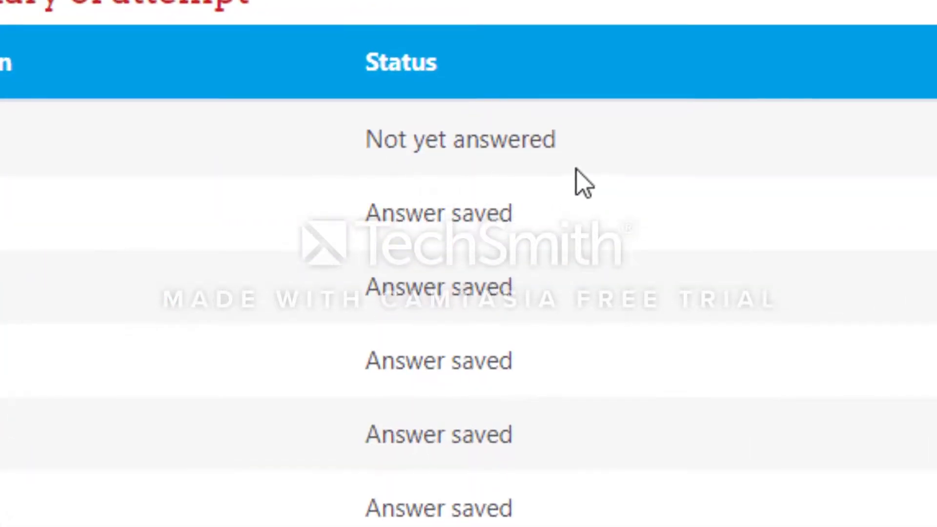
{"action": "scroll", "coordinate": [592, 156], "scroll_direction": "down", "scroll_amount": 3}
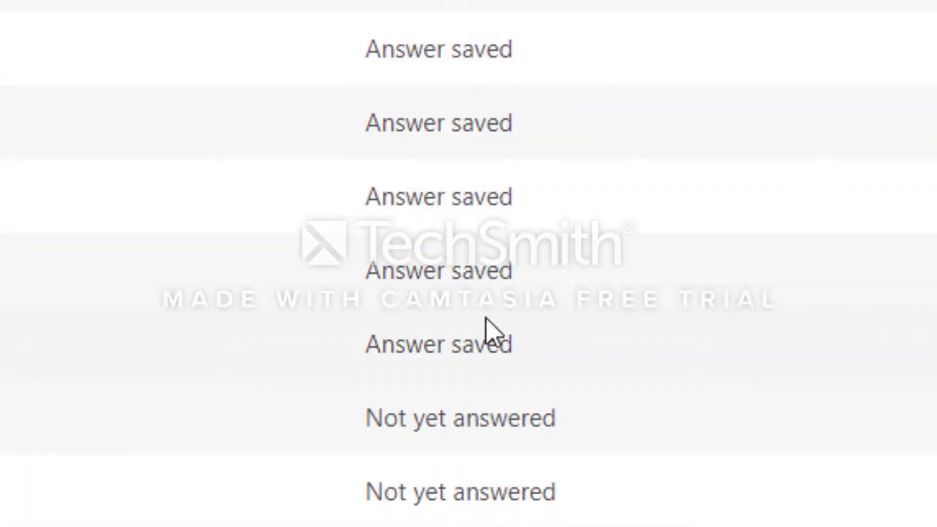
{"action": "scroll", "coordinate": [487, 322], "scroll_direction": "down", "scroll_amount": 10}
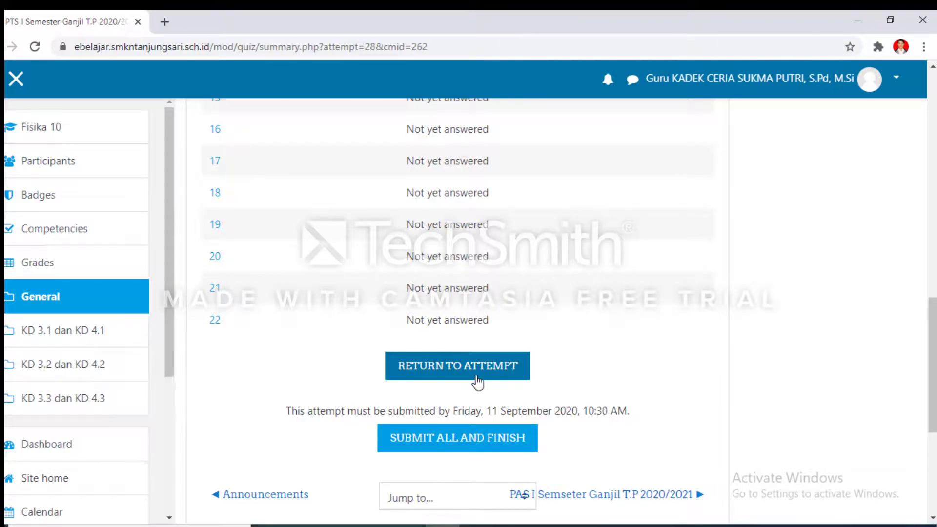
{"action": "scroll", "coordinate": [767, 336], "scroll_direction": "down", "scroll_amount": 2}
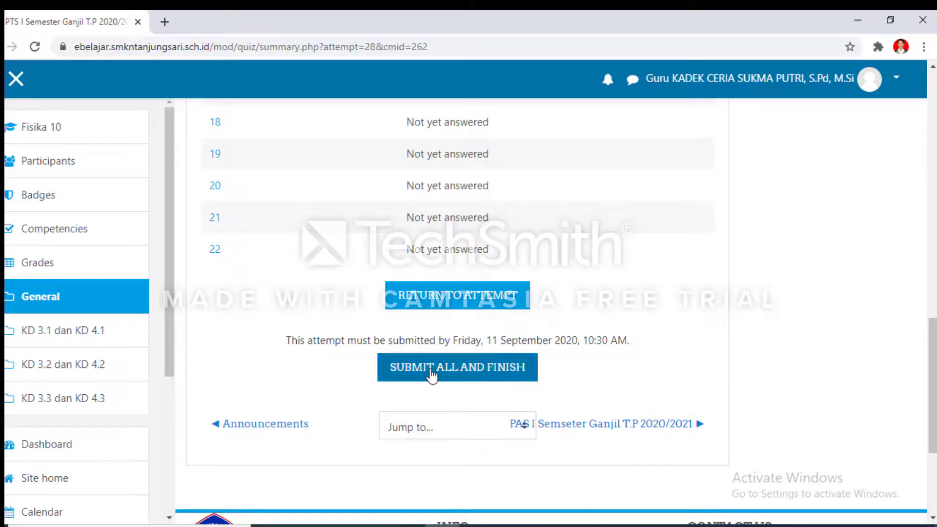
{"action": "left_click", "coordinate": [431, 373]}
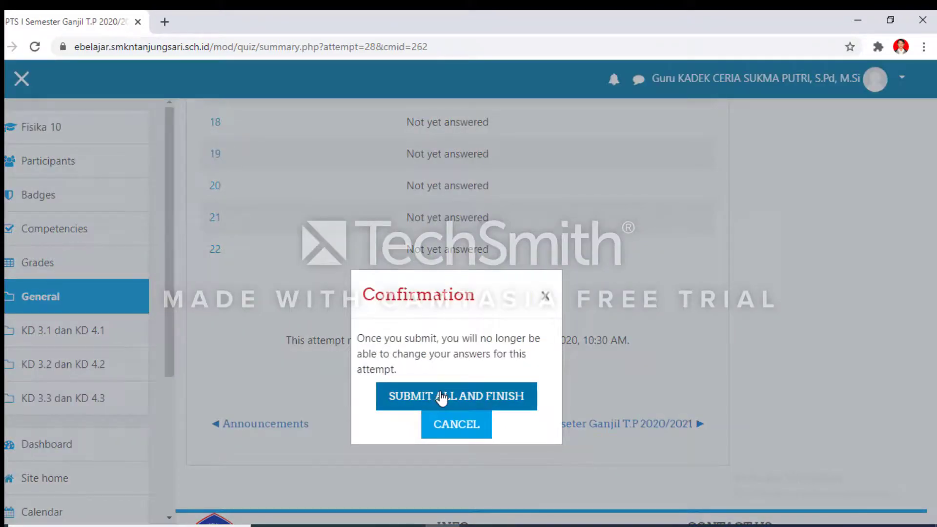
{"action": "left_click", "coordinate": [441, 396]}
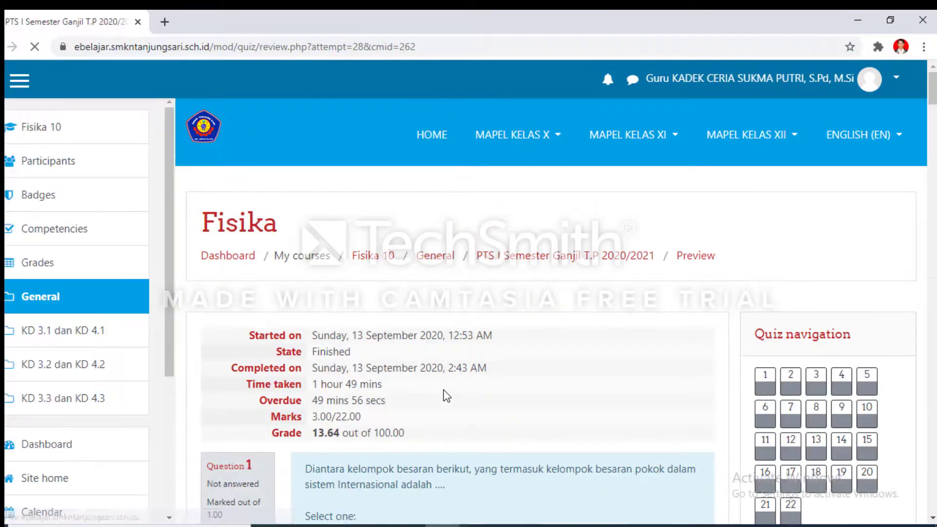
Examine the attempt review, including the overall grade and the status and mark of each question.
{"action": "scroll", "coordinate": [506, 296], "scroll_direction": "down", "scroll_amount": 4}
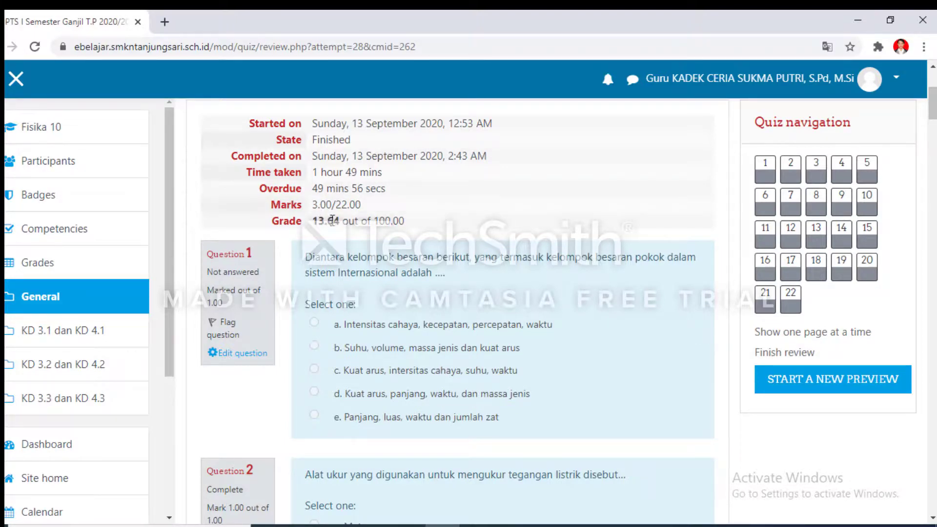
{"action": "scroll", "coordinate": [393, 260], "scroll_direction": "down", "scroll_amount": 3}
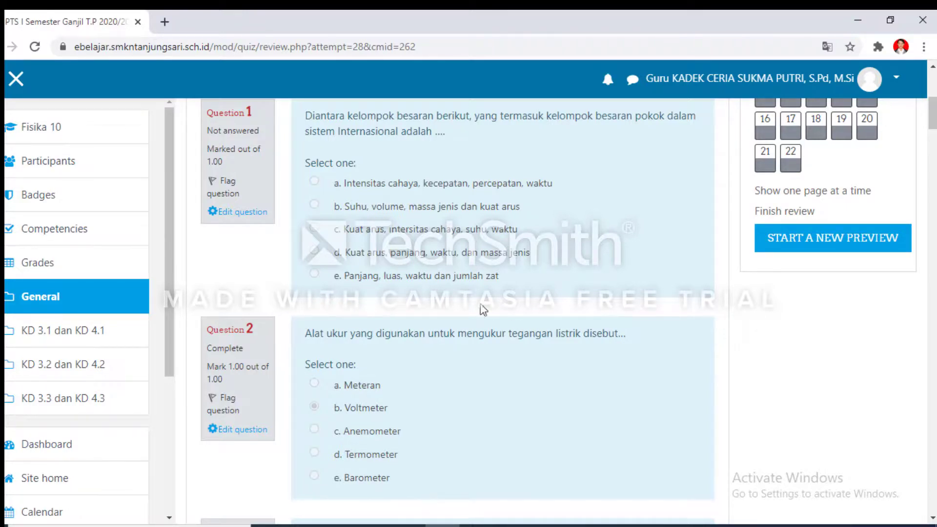
{"action": "scroll", "coordinate": [314, 347], "scroll_direction": "up", "scroll_amount": 2}
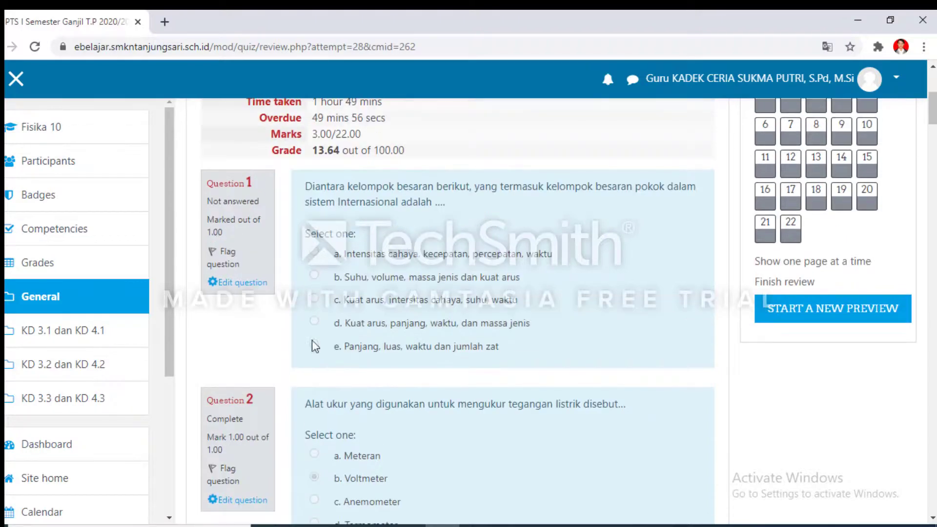
{"action": "scroll", "coordinate": [345, 362], "scroll_direction": "down", "scroll_amount": 1}
{"action": "scroll", "coordinate": [347, 360], "scroll_direction": "up", "scroll_amount": 1}
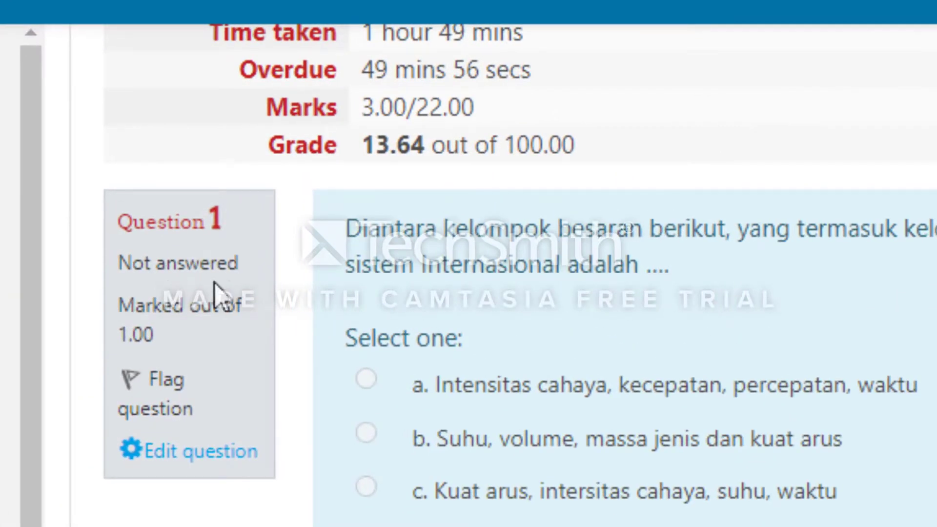
{"action": "scroll", "coordinate": [247, 341], "scroll_direction": "down", "scroll_amount": 5}
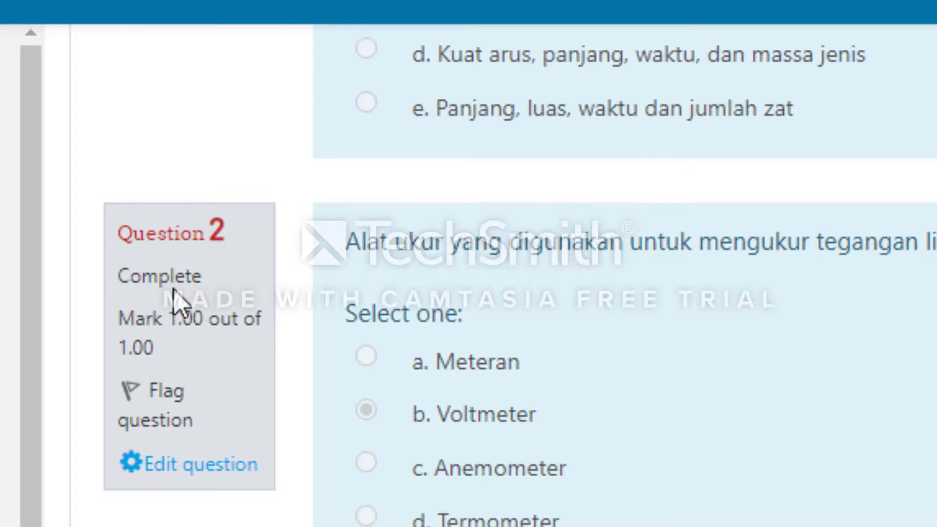
{"action": "scroll", "coordinate": [286, 409], "scroll_direction": "down", "scroll_amount": 1}
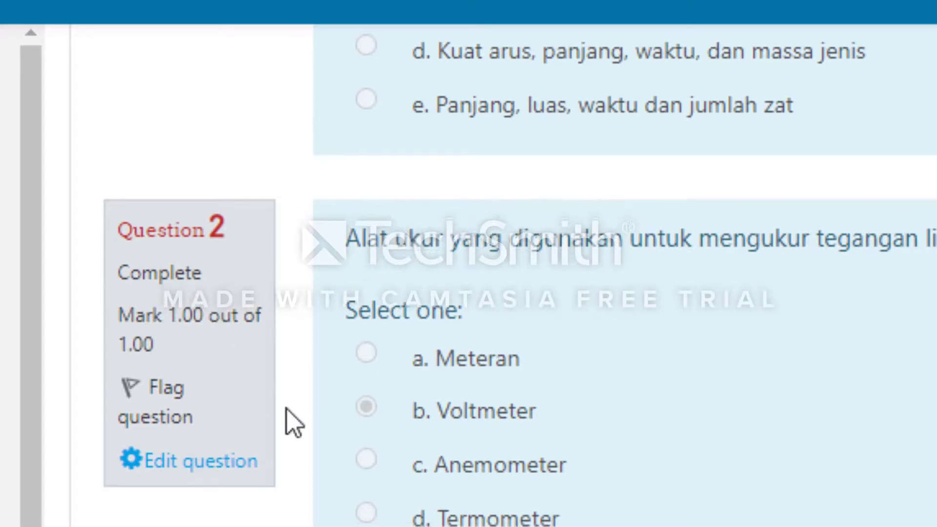
{"action": "scroll", "coordinate": [292, 422], "scroll_direction": "down", "scroll_amount": 5}
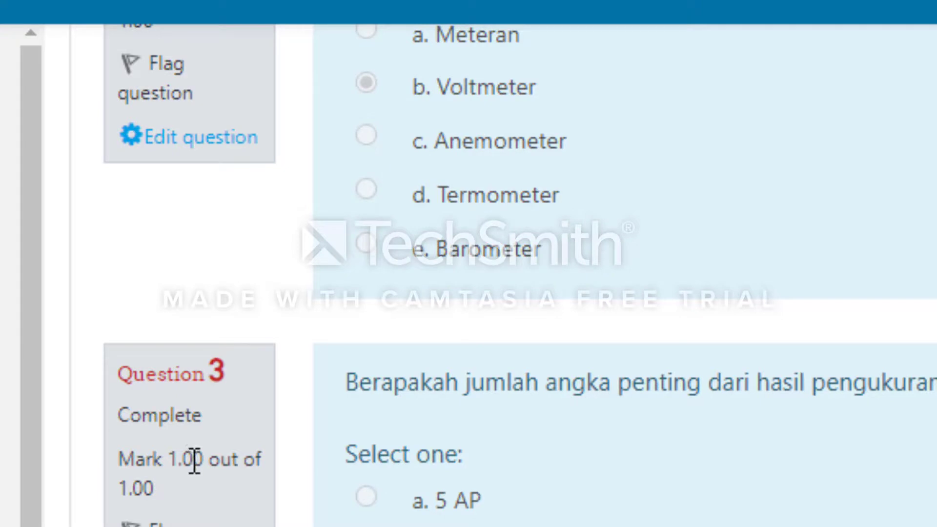
{"action": "scroll", "coordinate": [205, 496], "scroll_direction": "down", "scroll_amount": 5}
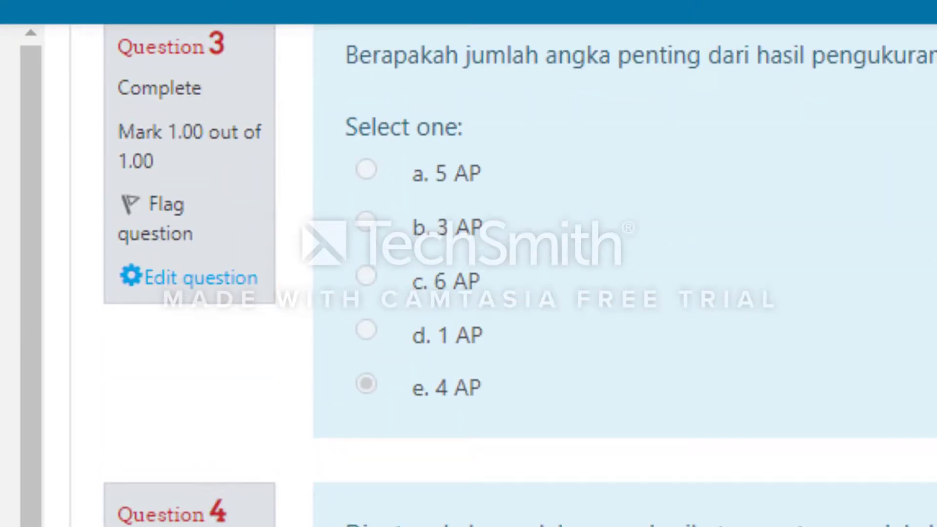
{"action": "scroll", "coordinate": [190, 481], "scroll_direction": "down", "scroll_amount": 10}
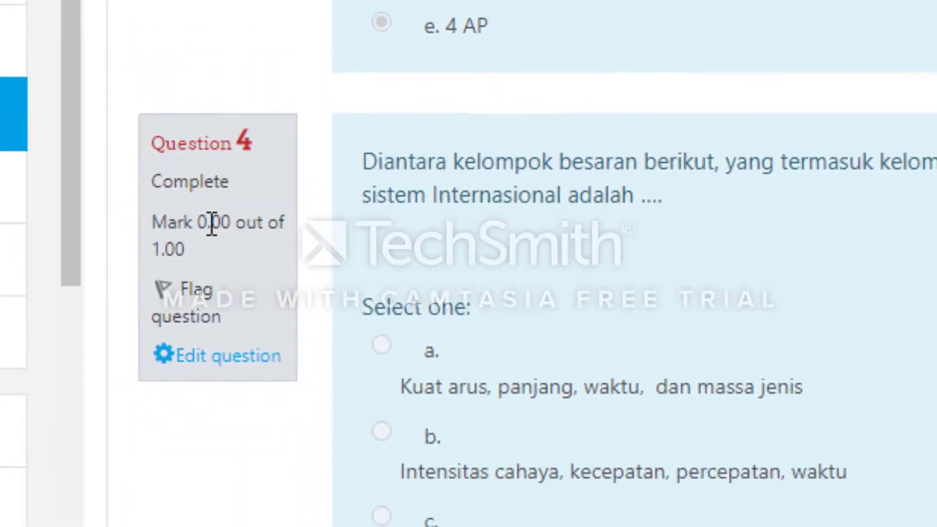
{"action": "scroll", "coordinate": [420, 215], "scroll_direction": "down", "scroll_amount": 10}
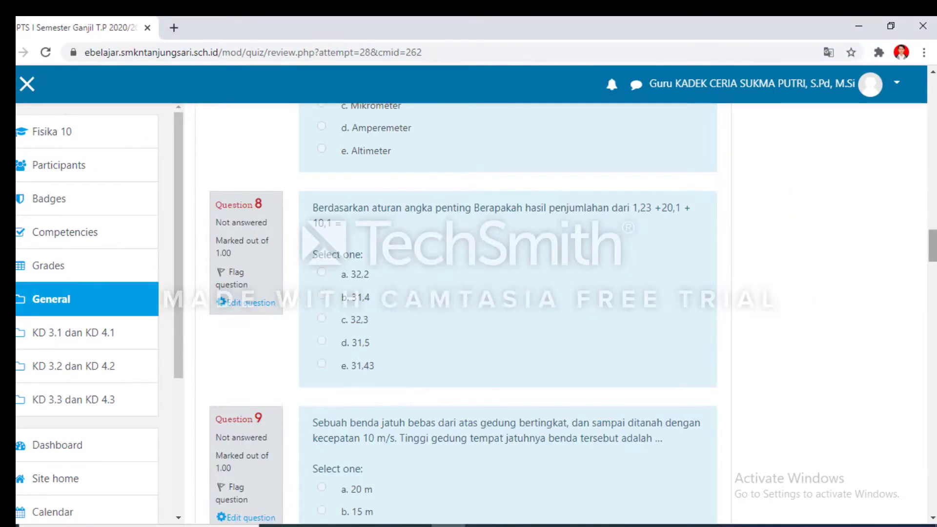
Leave the attempt review and view the user report with its grade items in the Fisika course grades.
{"action": "left_click_drag", "start_coordinate": [932, 244], "coordinate": [930, 479]}
{"action": "left_click", "coordinate": [703, 502]}
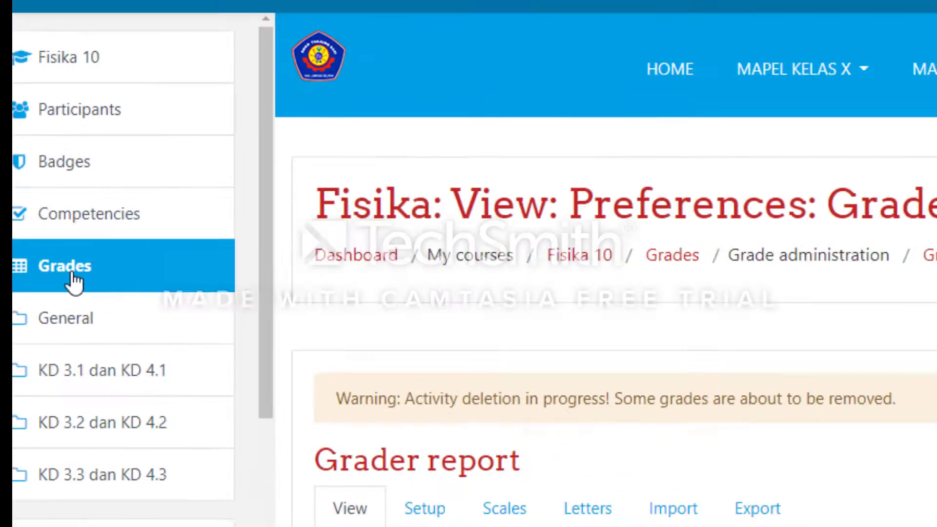
{"action": "scroll", "coordinate": [767, 317], "scroll_direction": "down", "scroll_amount": 2}
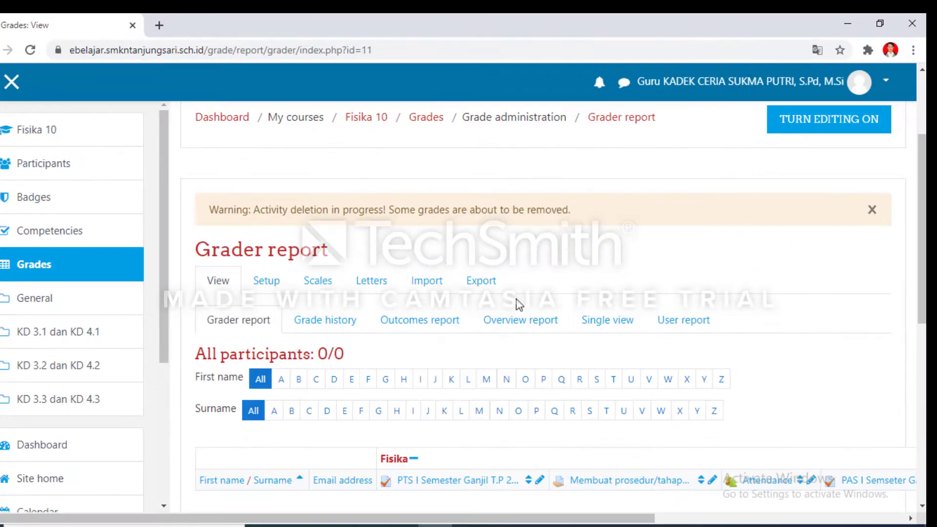
{"action": "left_click", "coordinate": [670, 329]}
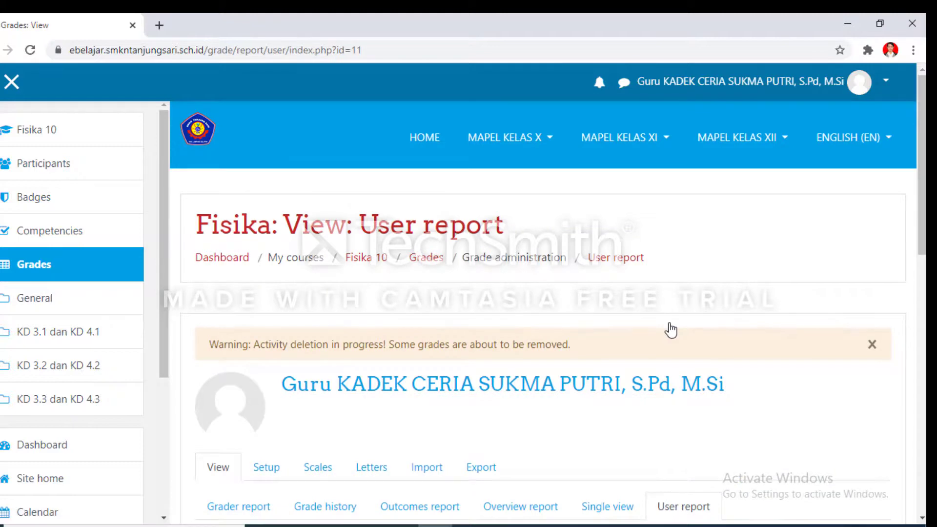
{"action": "scroll", "coordinate": [671, 330], "scroll_direction": "down", "scroll_amount": 2}
{"action": "scroll", "coordinate": [671, 330], "scroll_direction": "down", "scroll_amount": 3}
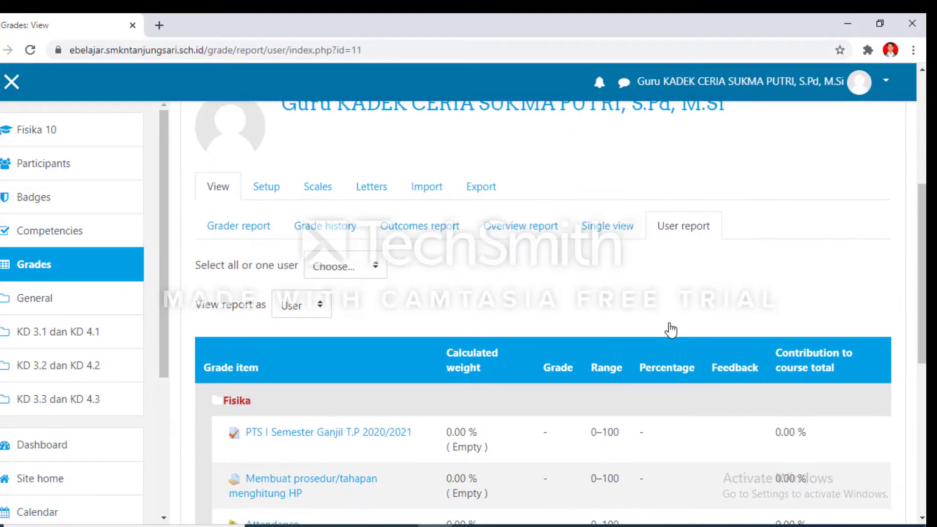
{"action": "scroll", "coordinate": [671, 330], "scroll_direction": "down", "scroll_amount": 3}
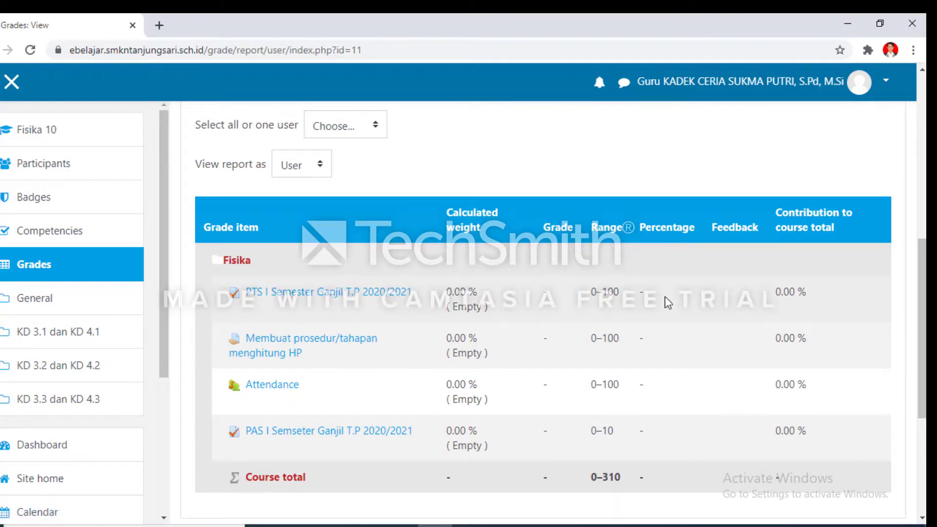
Open the grade export as an OpenDocument spreadsheet and go to the grade items to include.
{"action": "scroll", "coordinate": [489, 309], "scroll_direction": "up", "scroll_amount": 4}
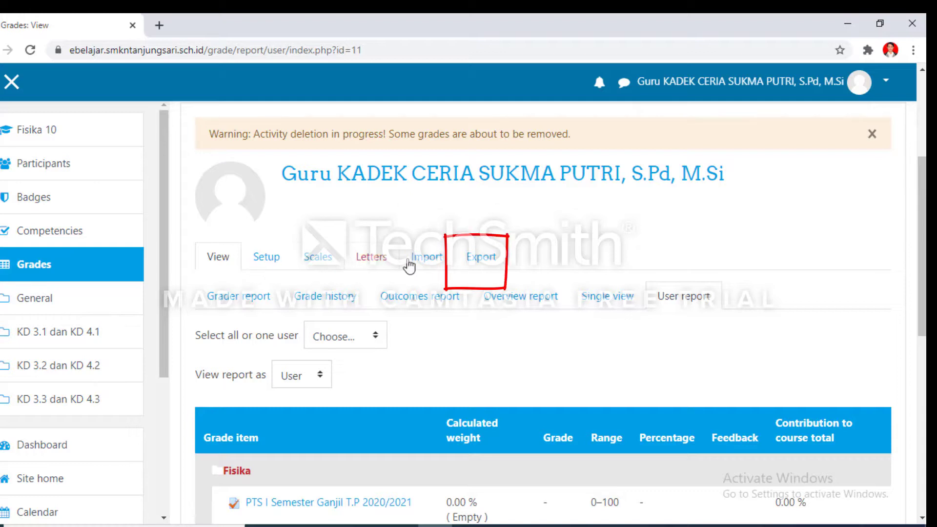
{"action": "left_click", "coordinate": [471, 264]}
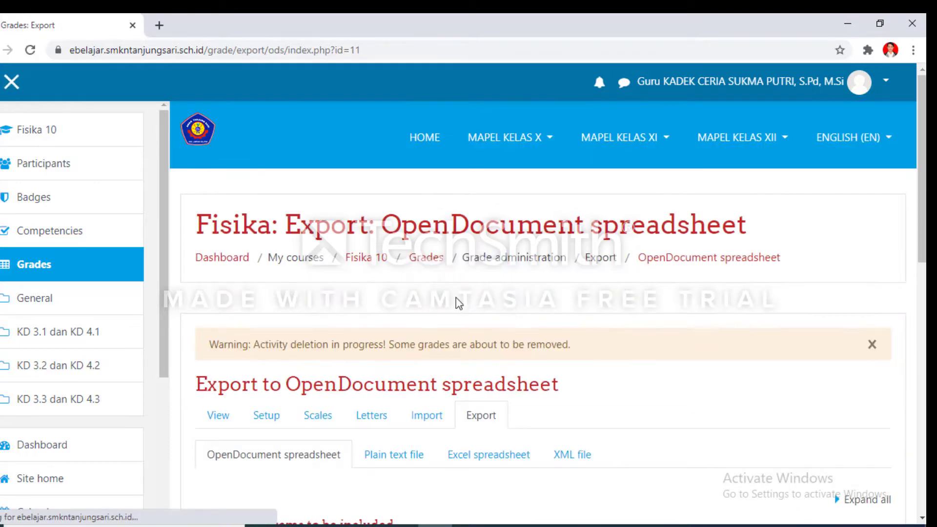
{"action": "scroll", "coordinate": [458, 303], "scroll_direction": "down", "scroll_amount": 3}
{"action": "scroll", "coordinate": [459, 304], "scroll_direction": "down", "scroll_amount": 1}
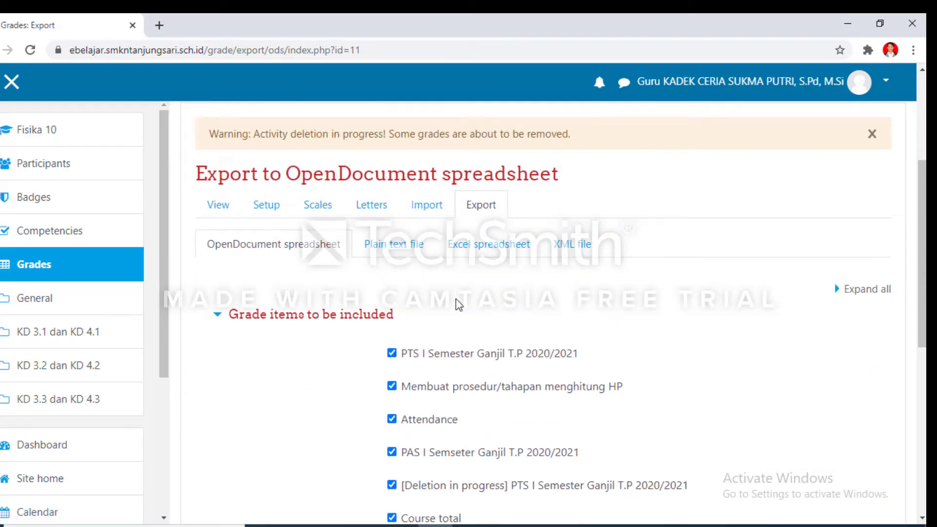
{"action": "scroll", "coordinate": [458, 303], "scroll_direction": "down", "scroll_amount": 1}
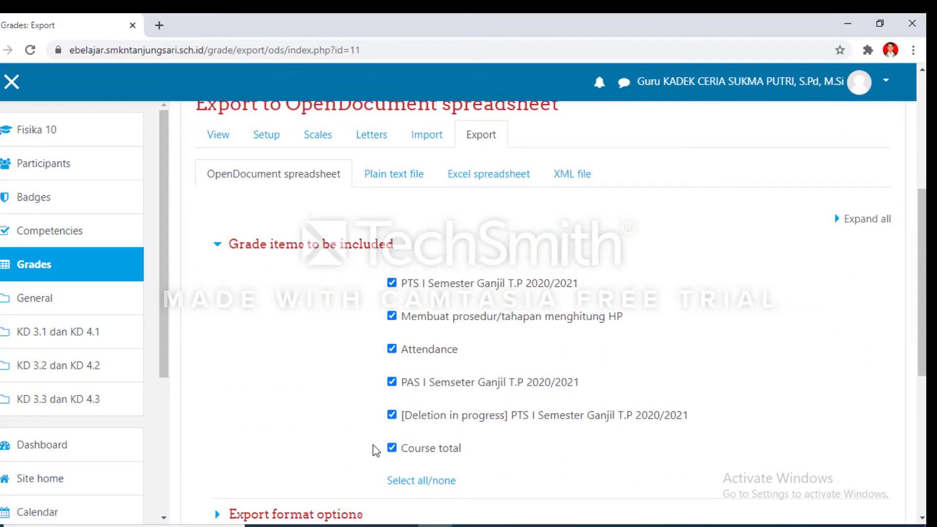
Include only the active "PTS I Semester Ganjil T.P 2020/2021" grade item in the export and download the OpenDocument spreadsheet.
{"action": "left_click", "coordinate": [392, 317]}
{"action": "left_click", "coordinate": [392, 349]}
{"action": "left_click", "coordinate": [391, 382]}
{"action": "left_click", "coordinate": [392, 416]}
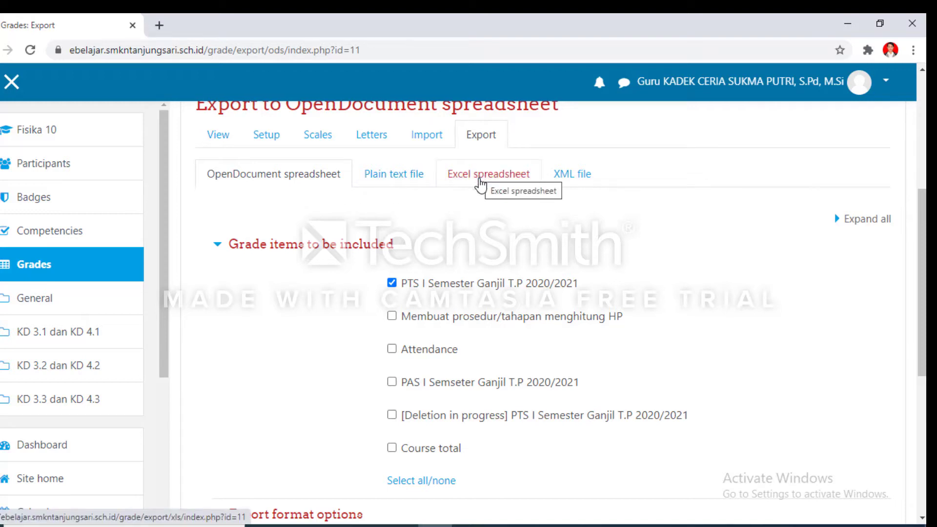
{"action": "scroll", "coordinate": [477, 188], "scroll_direction": "down", "scroll_amount": 5}
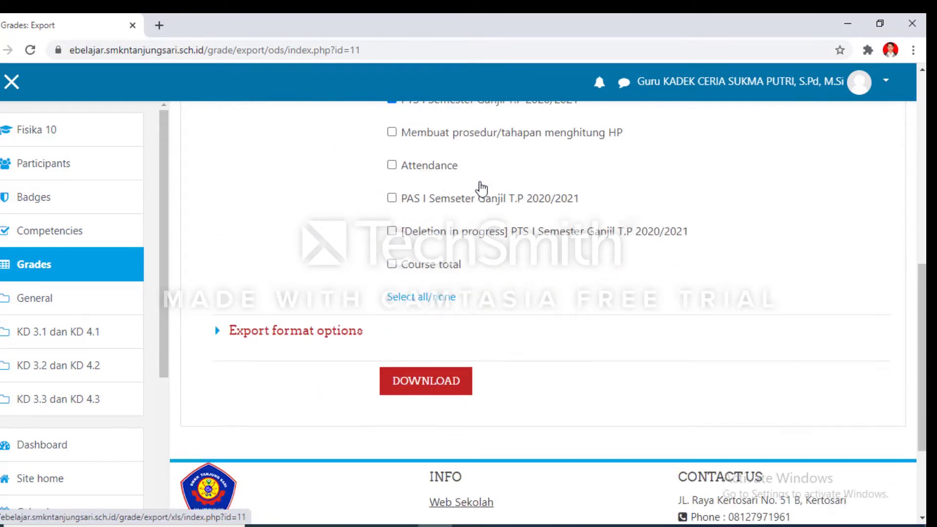
{"action": "left_click", "coordinate": [434, 292]}
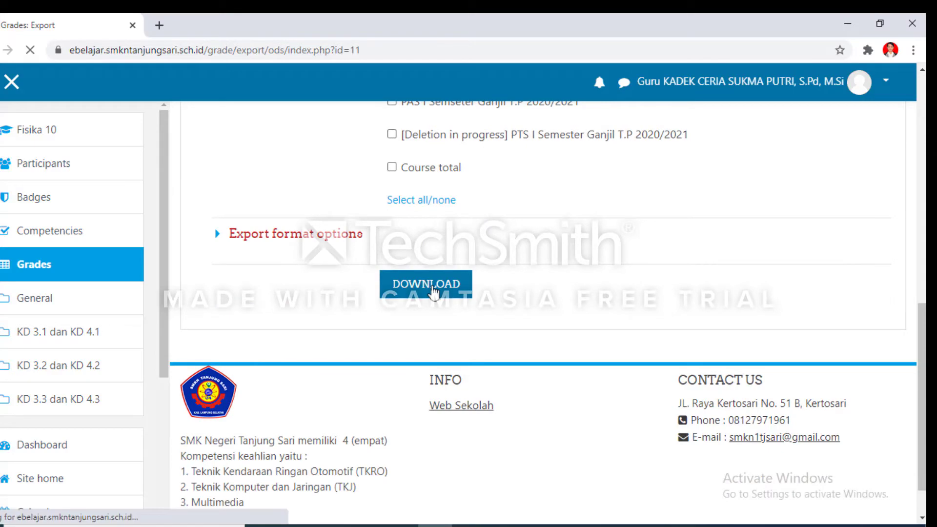